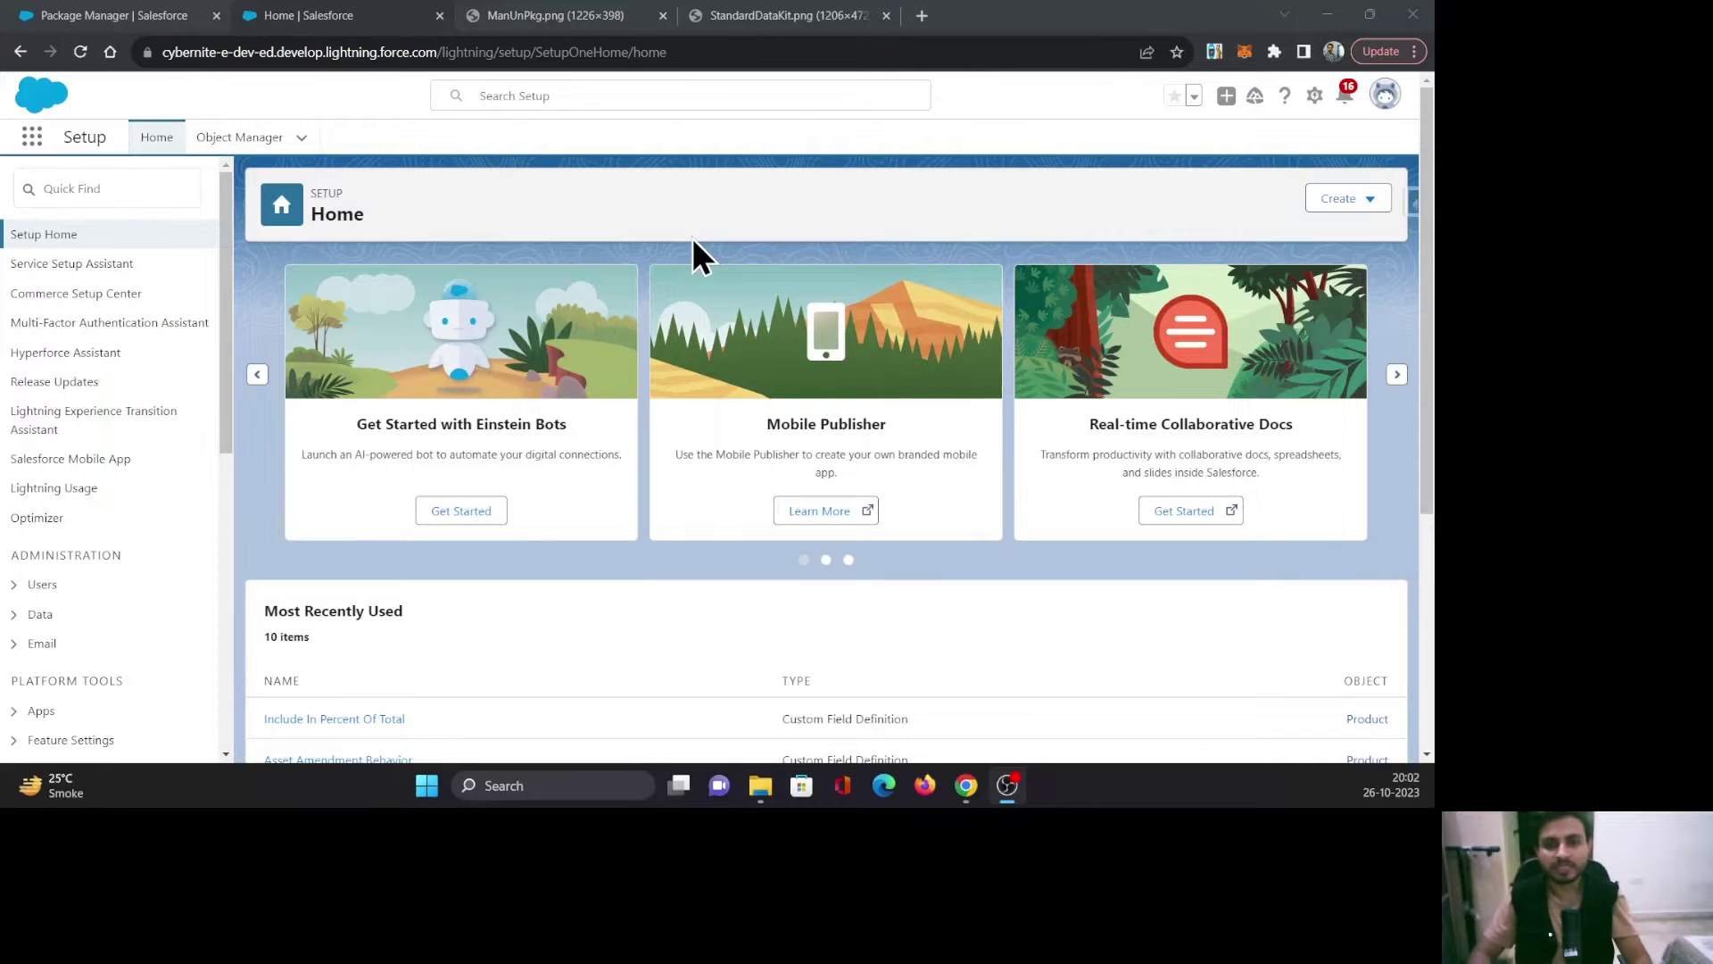
# Show the ManUnPkg.png table comparing unmanaged and managed packages.
pyautogui.click(604, 17)
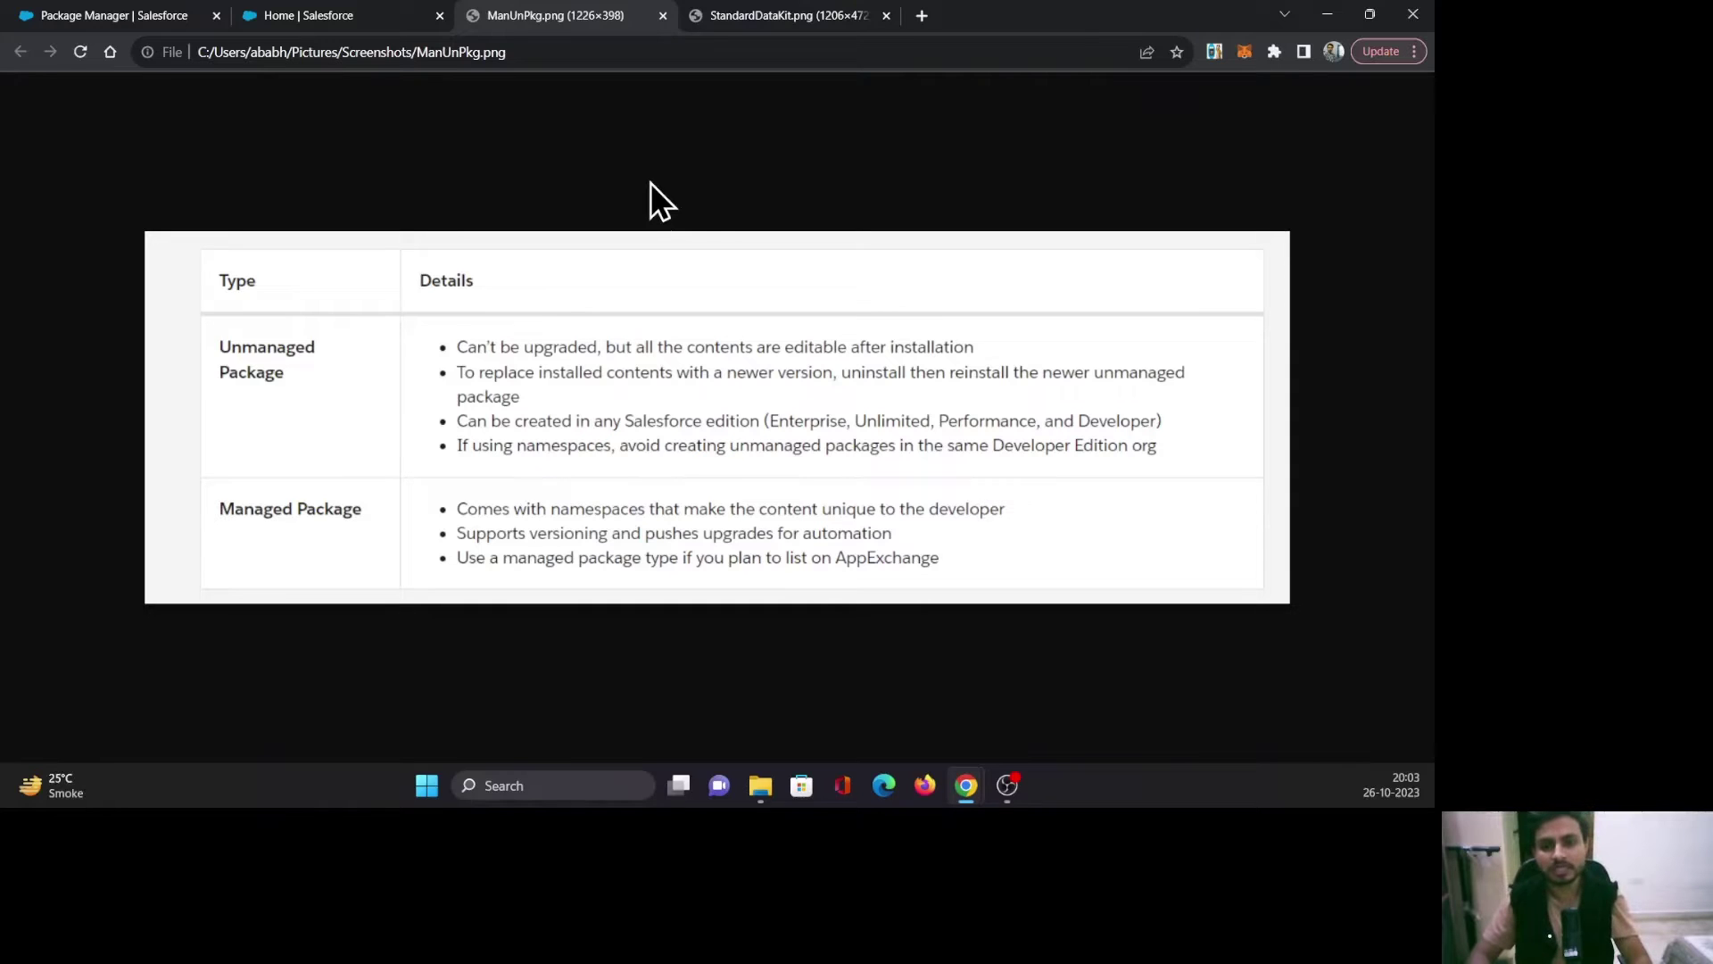
# Show the StandardDataKit.png table of Data Cloud functionality for standard versus data kit packages.
pyautogui.click(732, 13)
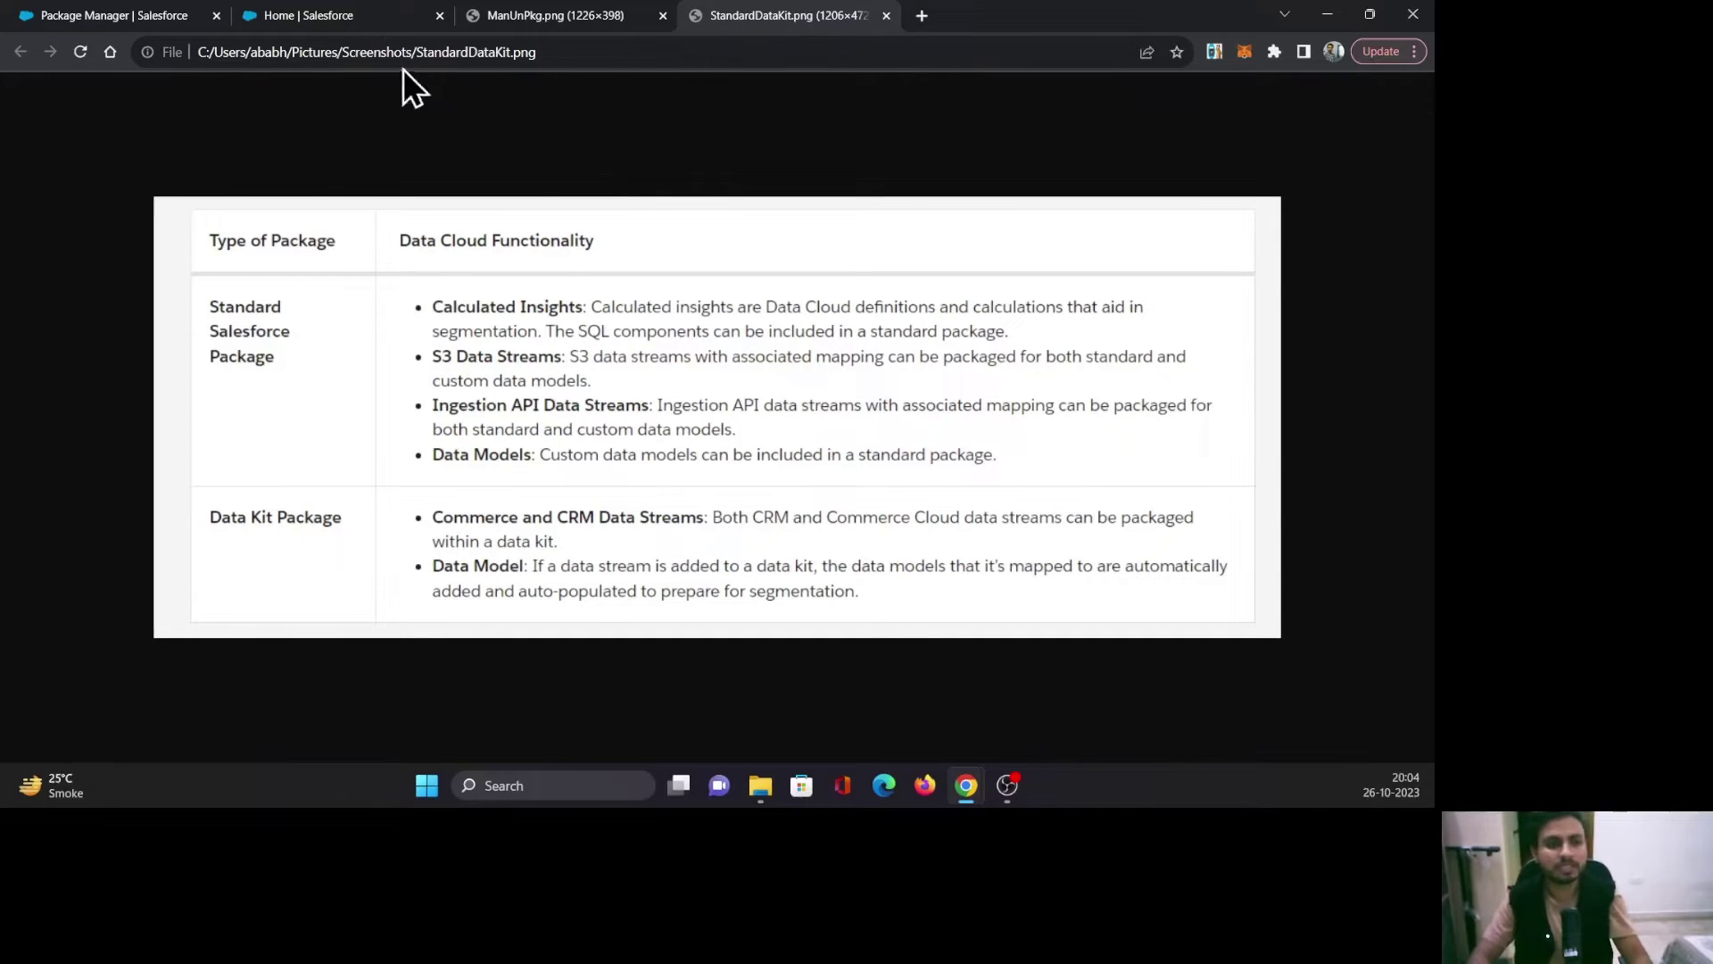
# Search Setup for 'package', open Package Manager, and start a new package from the Packages section.
pyautogui.click(350, 13)
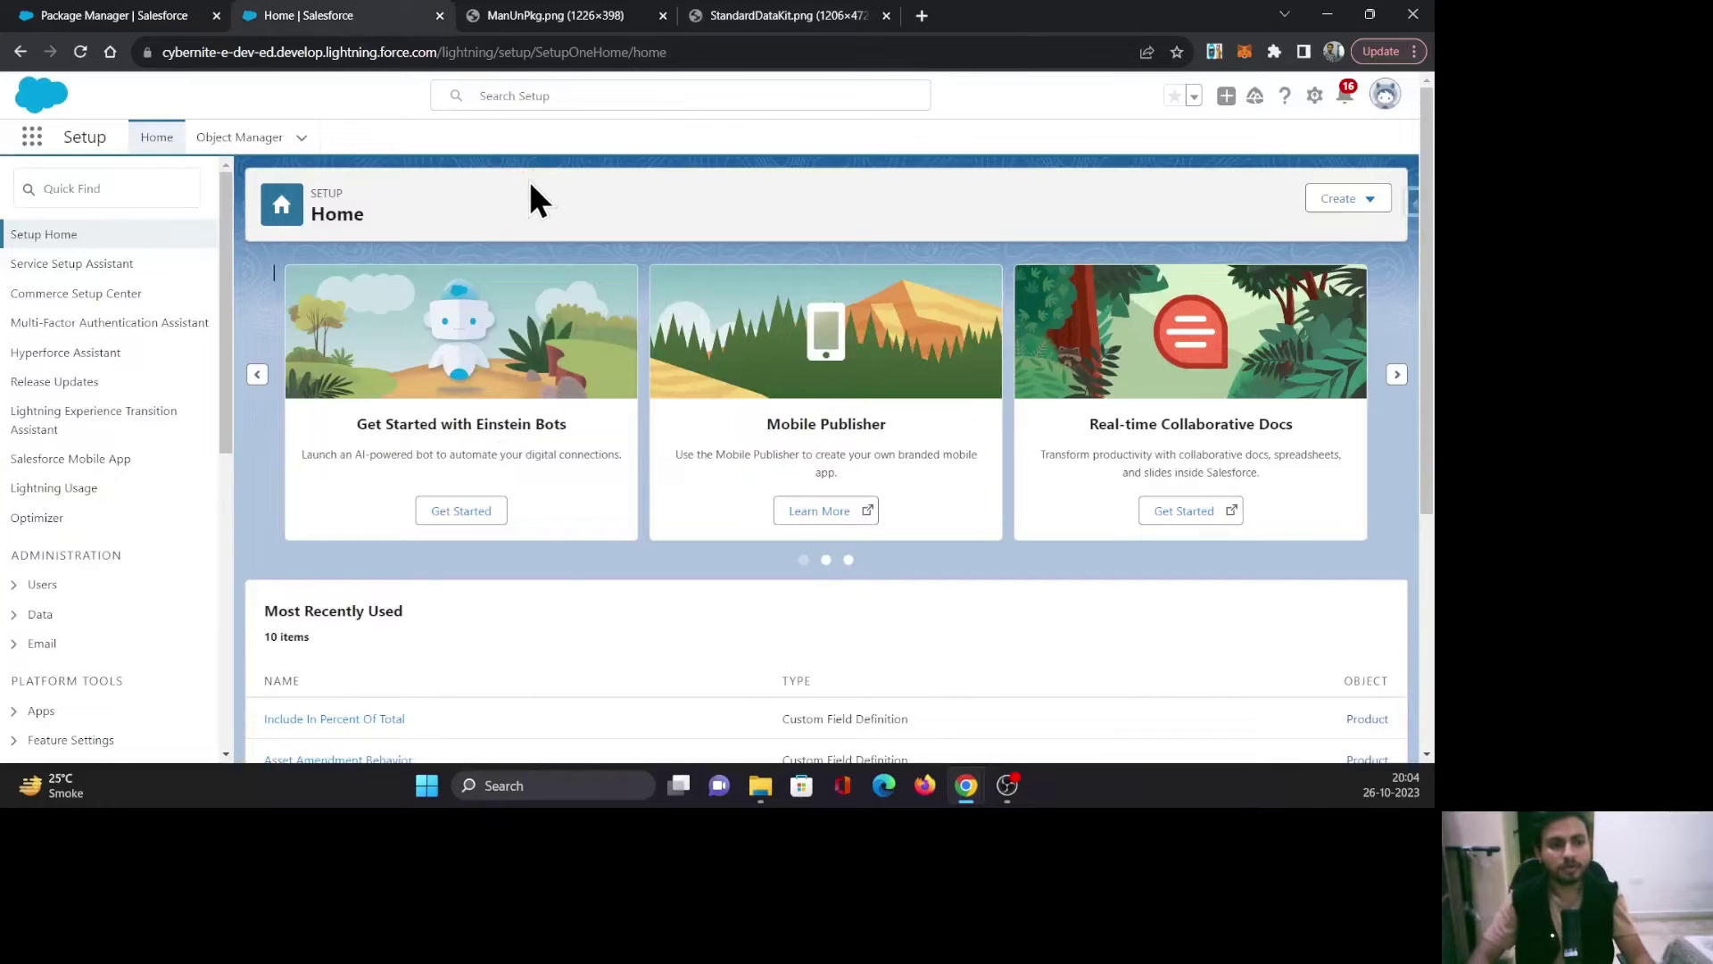
pyautogui.click(82, 180)
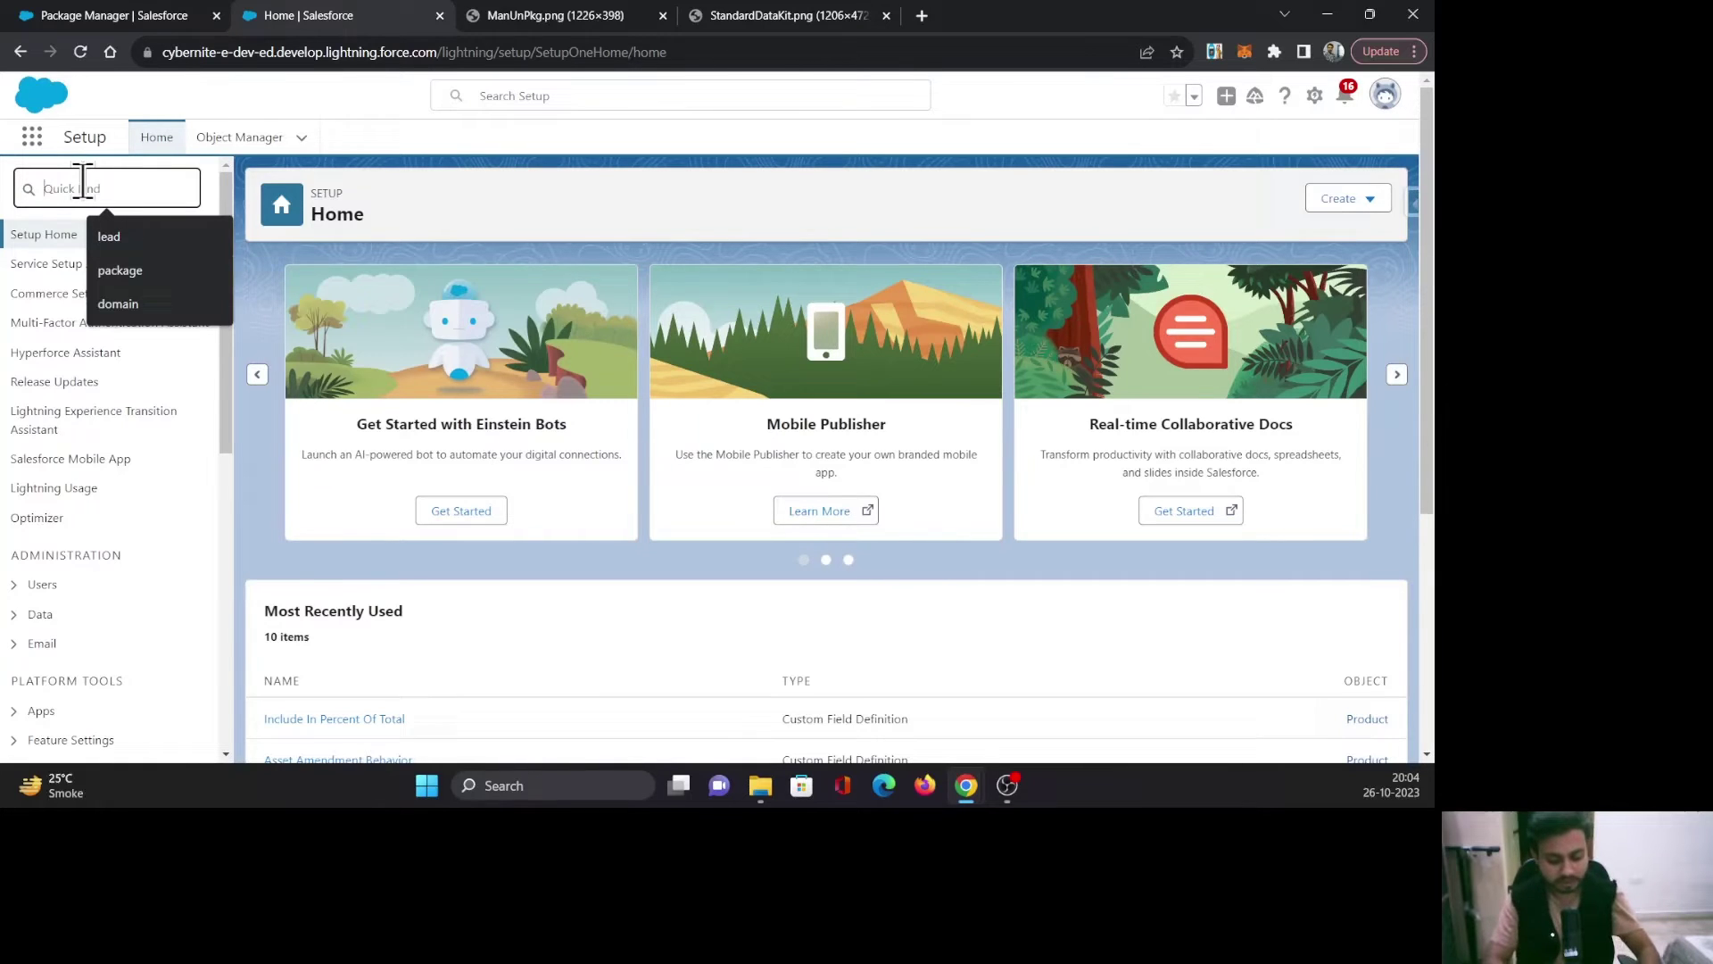
pyautogui.write('pa')
pyautogui.write('ckge')
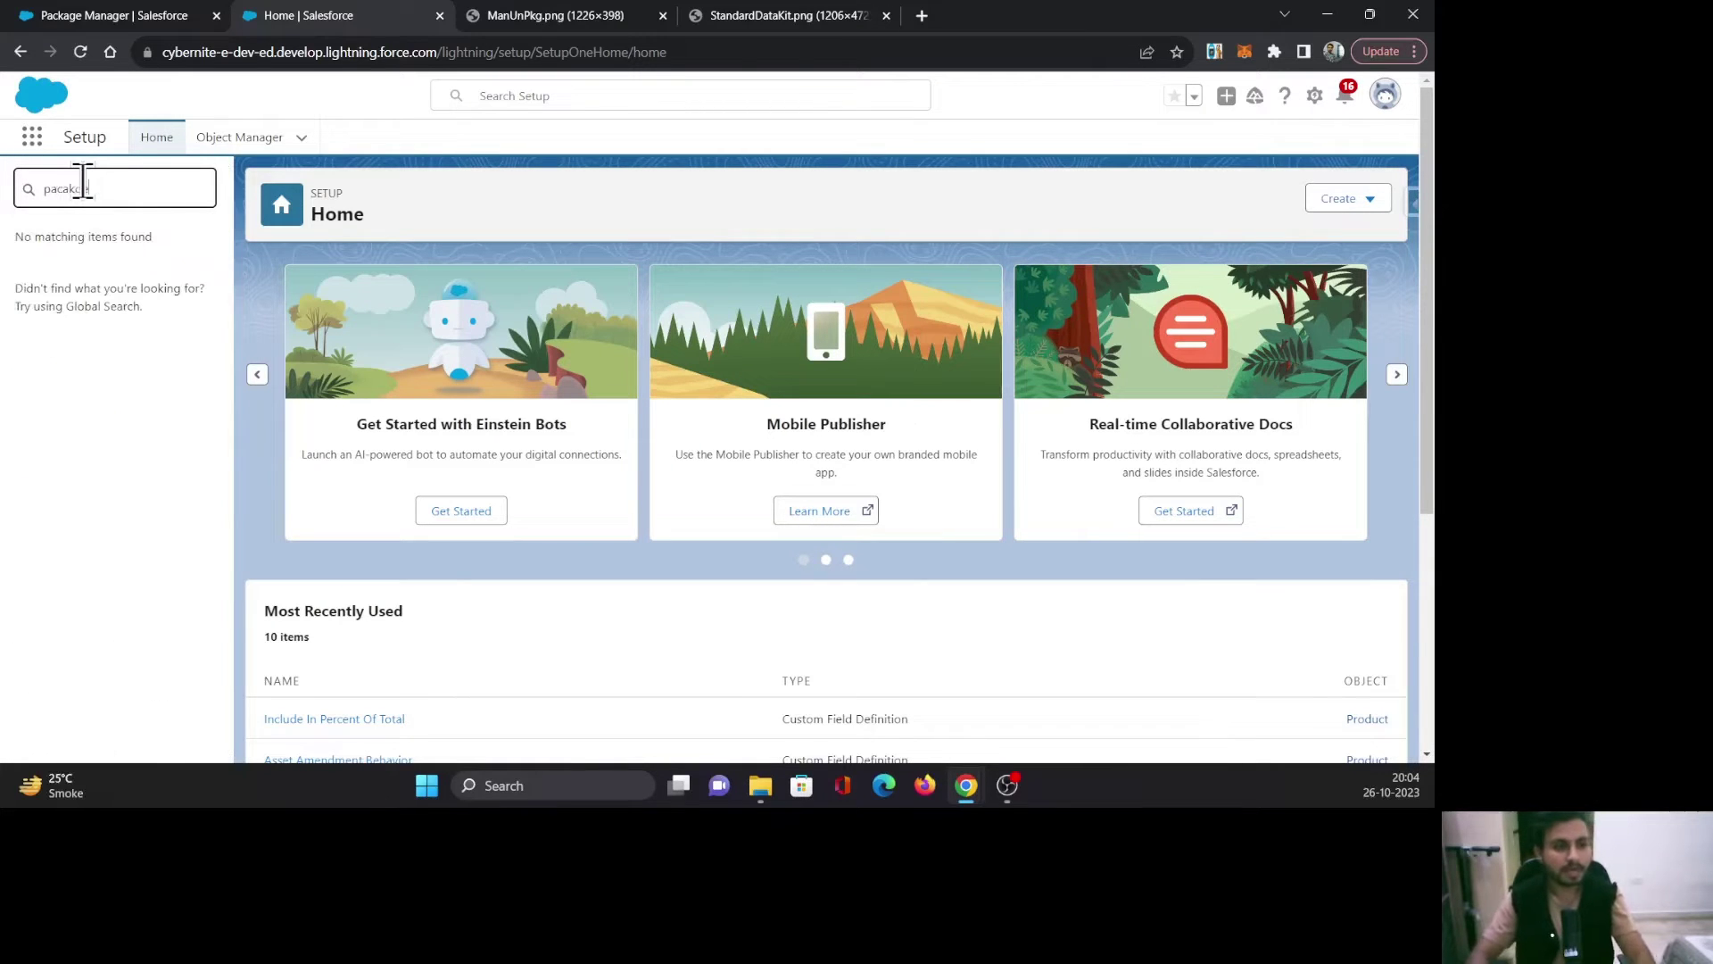
pyautogui.click(66, 189)
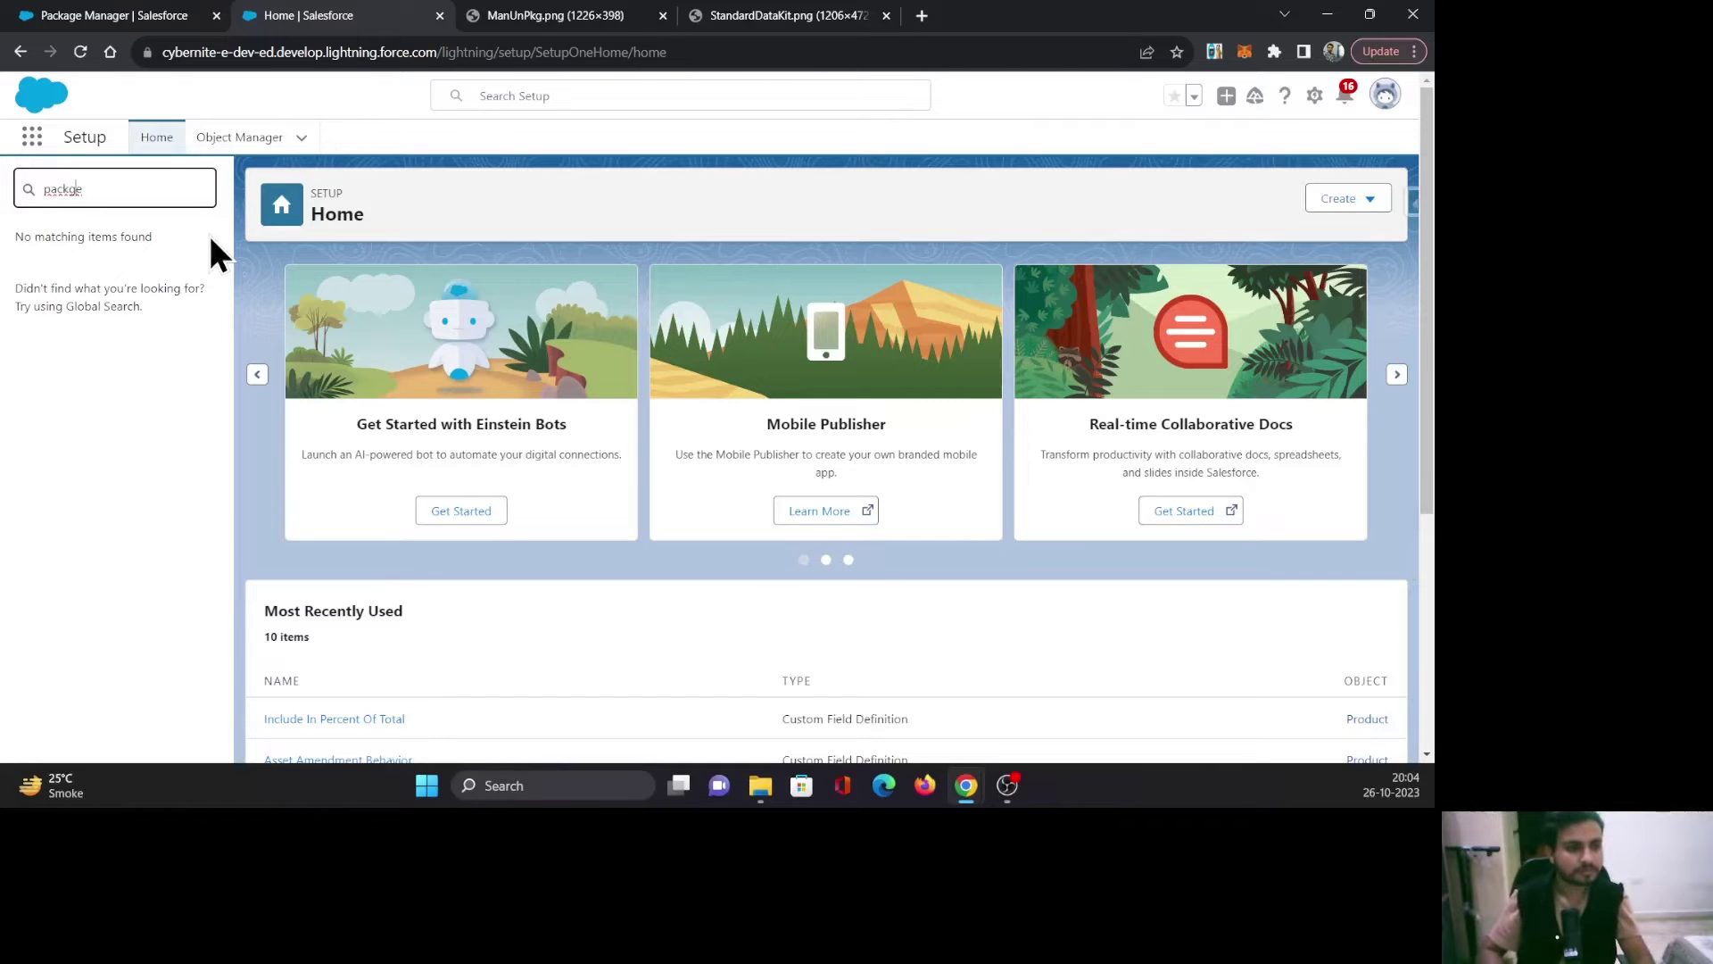
pyautogui.write('a')
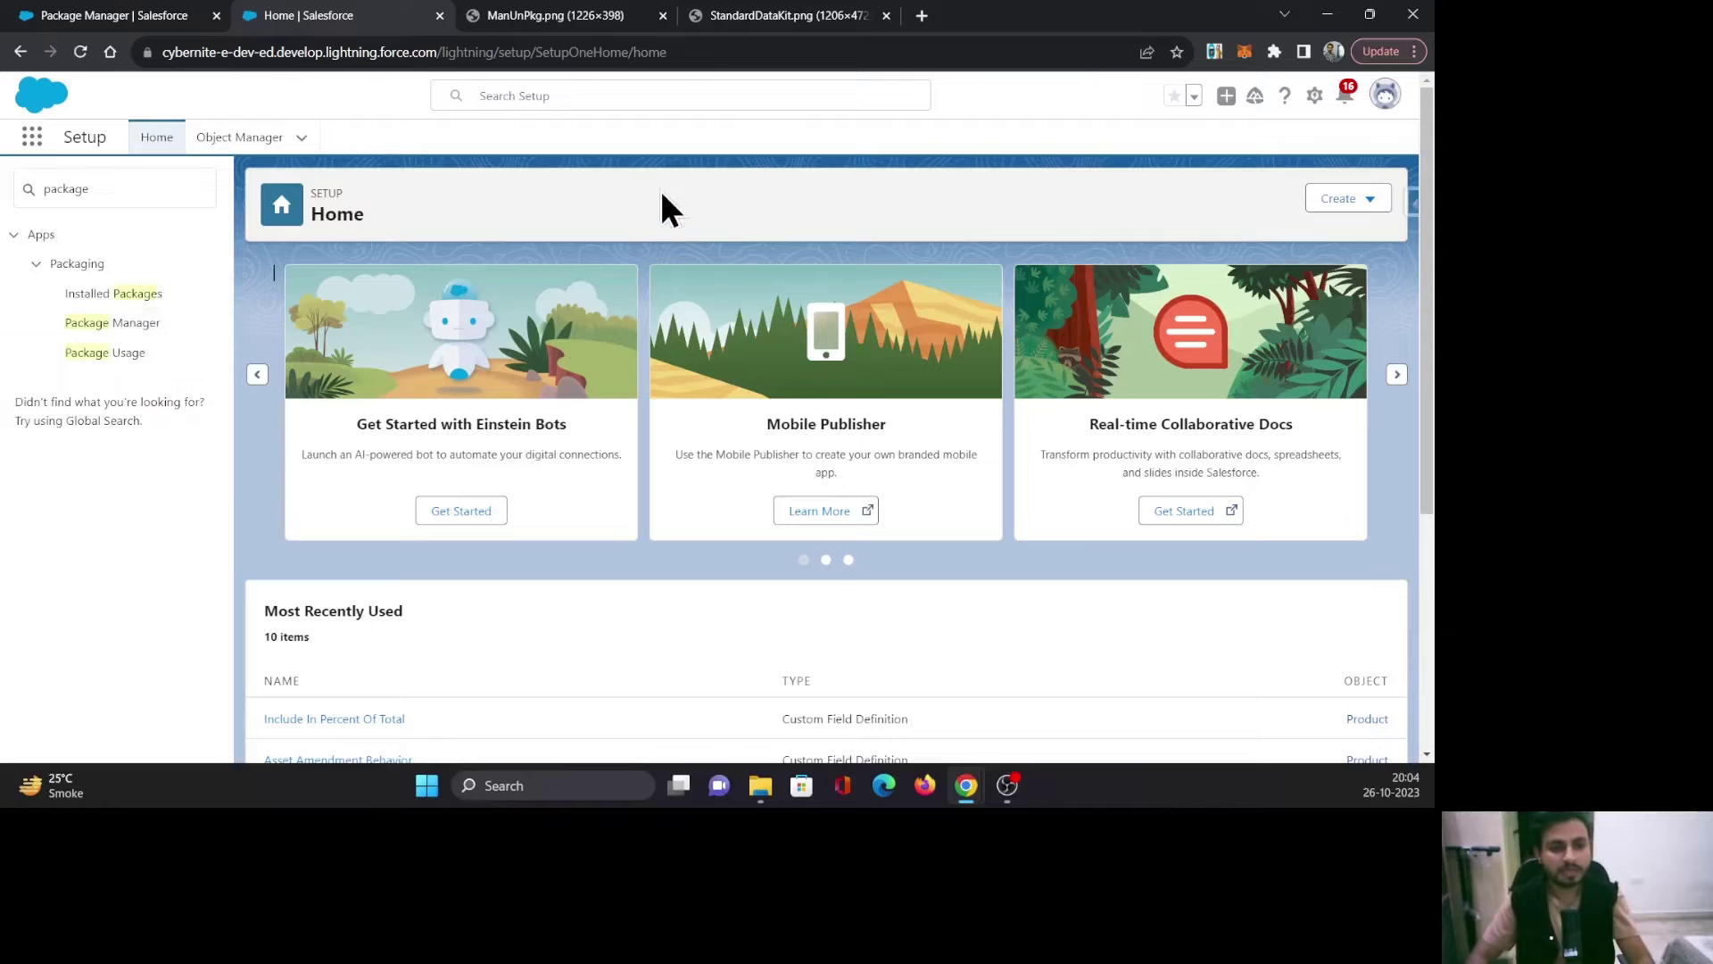
pyautogui.click(106, 323)
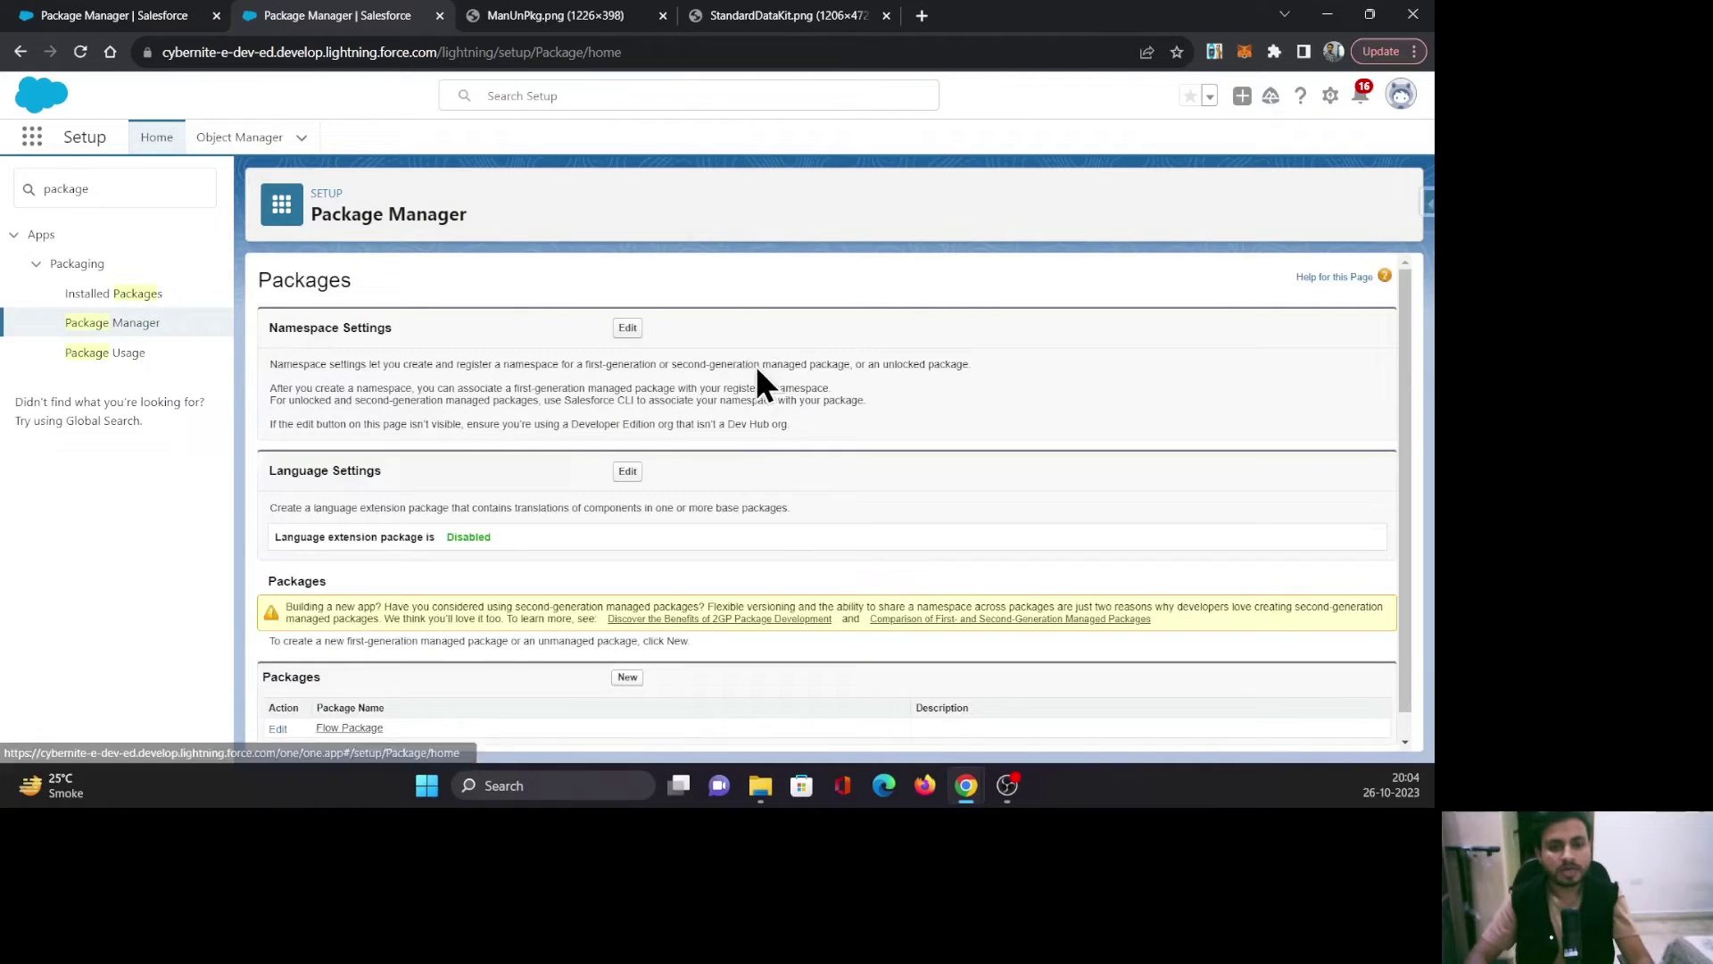
pyautogui.scroll(-1, 769, 562)
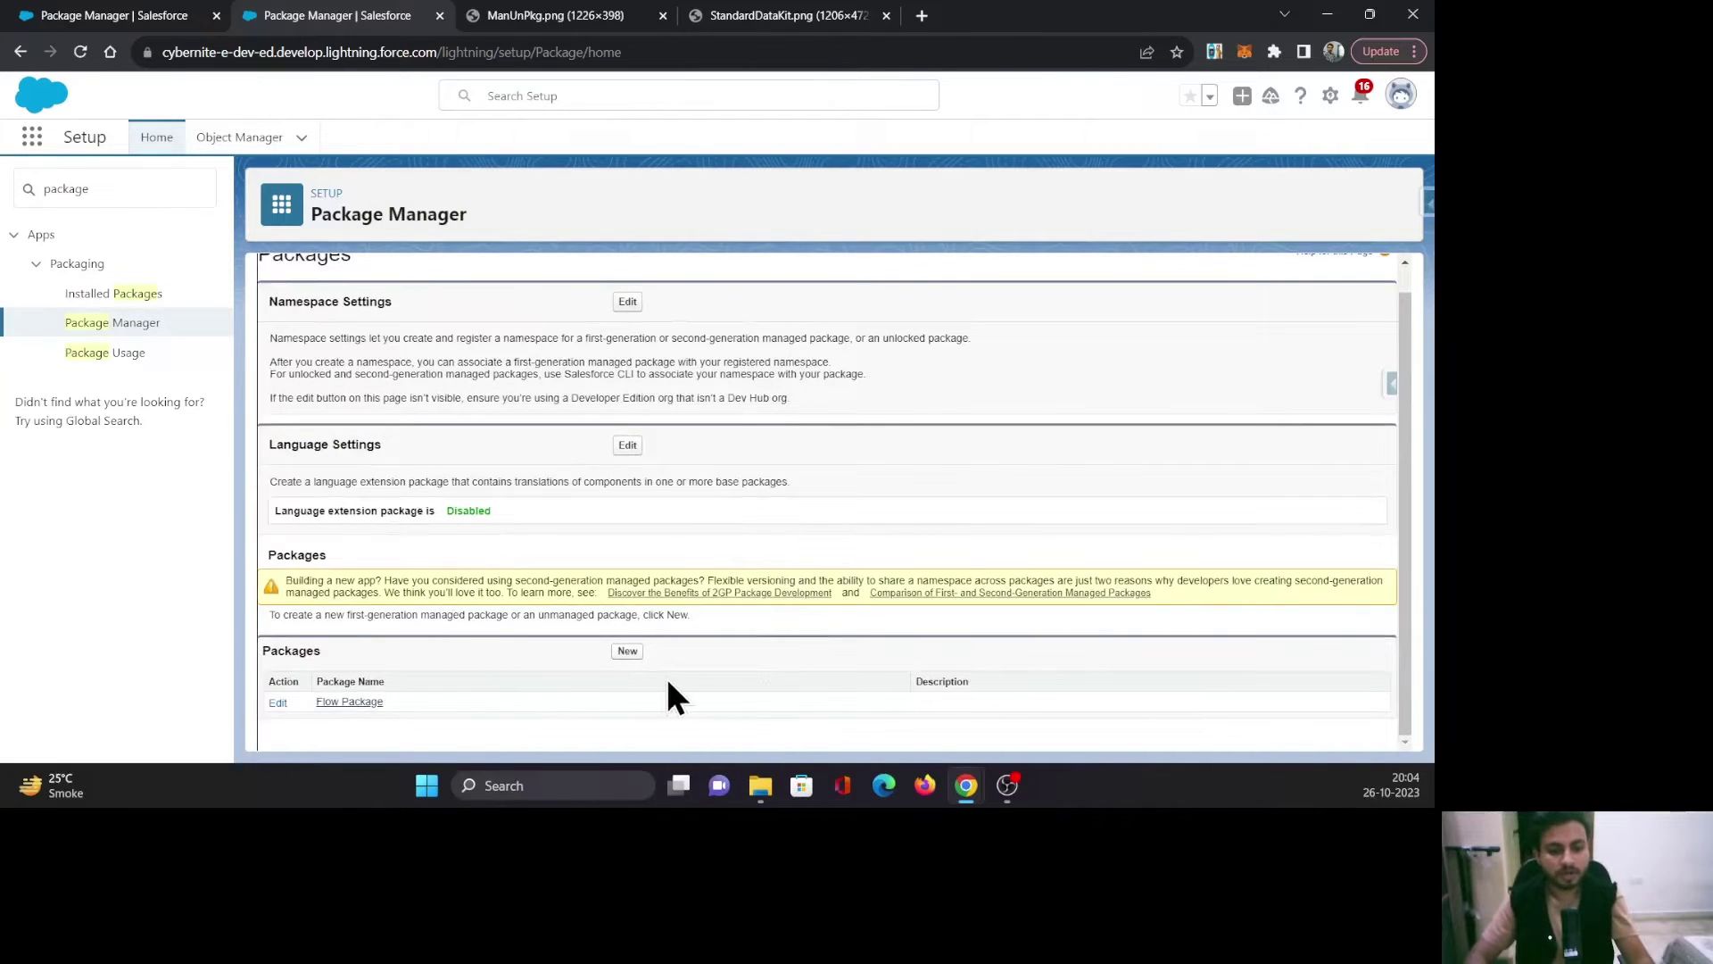
pyautogui.click(627, 652)
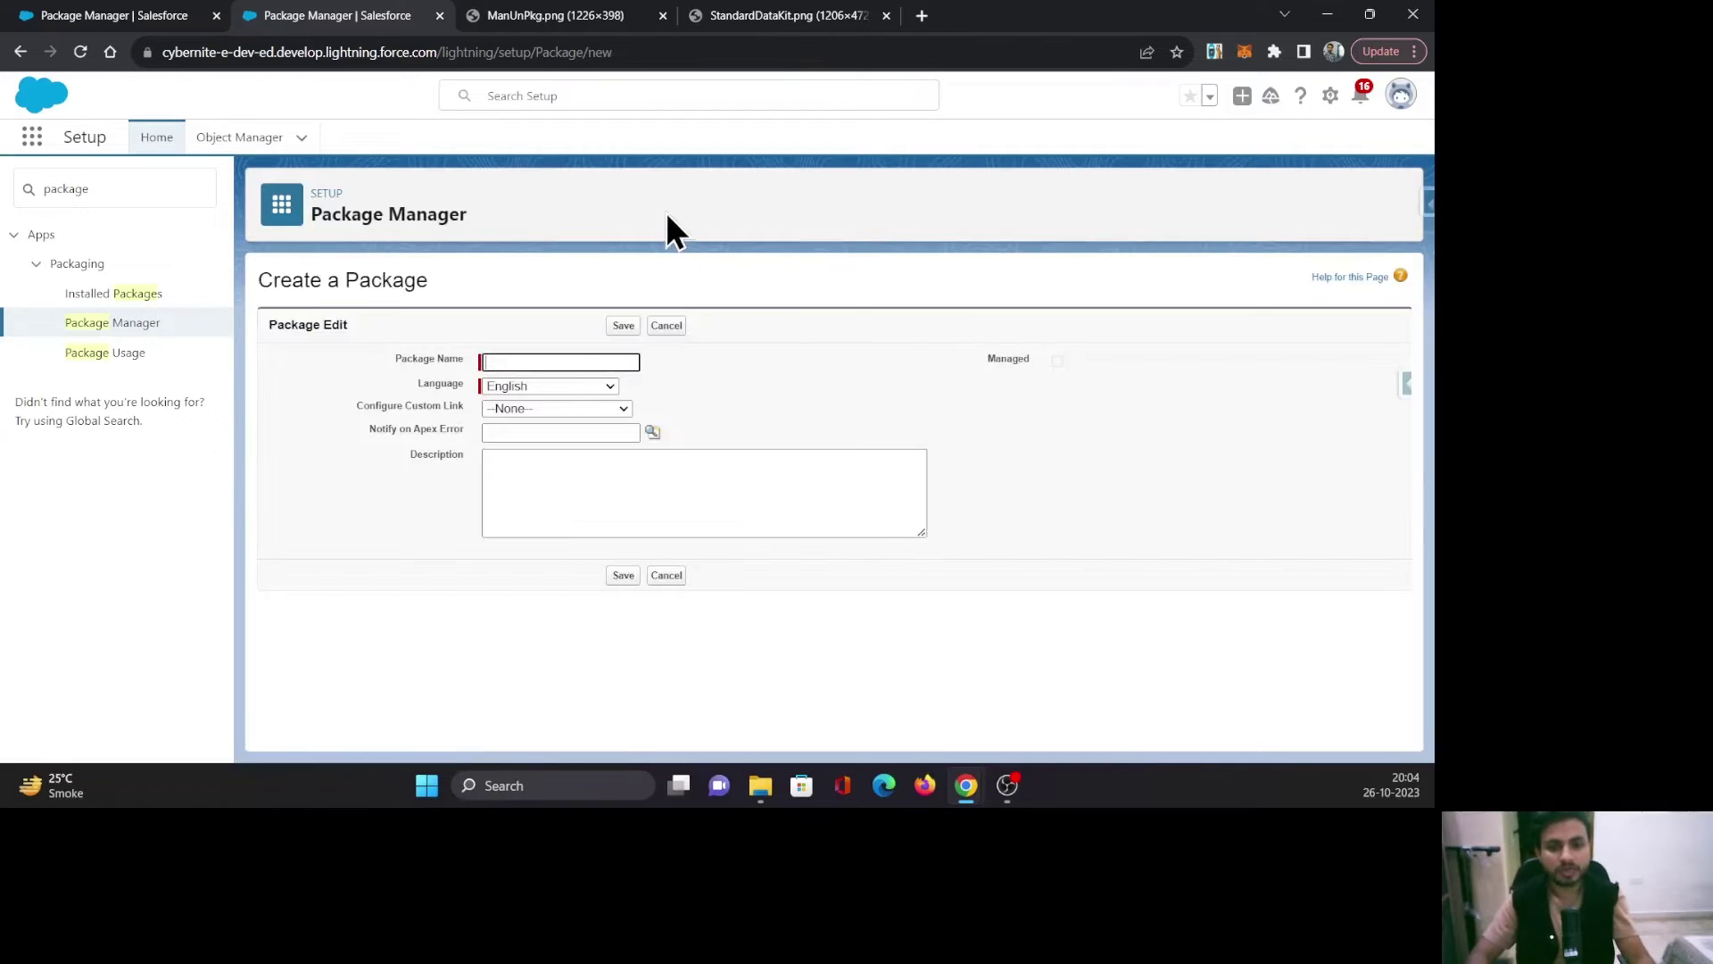
# Create and save a new package named 'Test Package'.
pyautogui.click(564, 359)
pyautogui.write('Test Package')
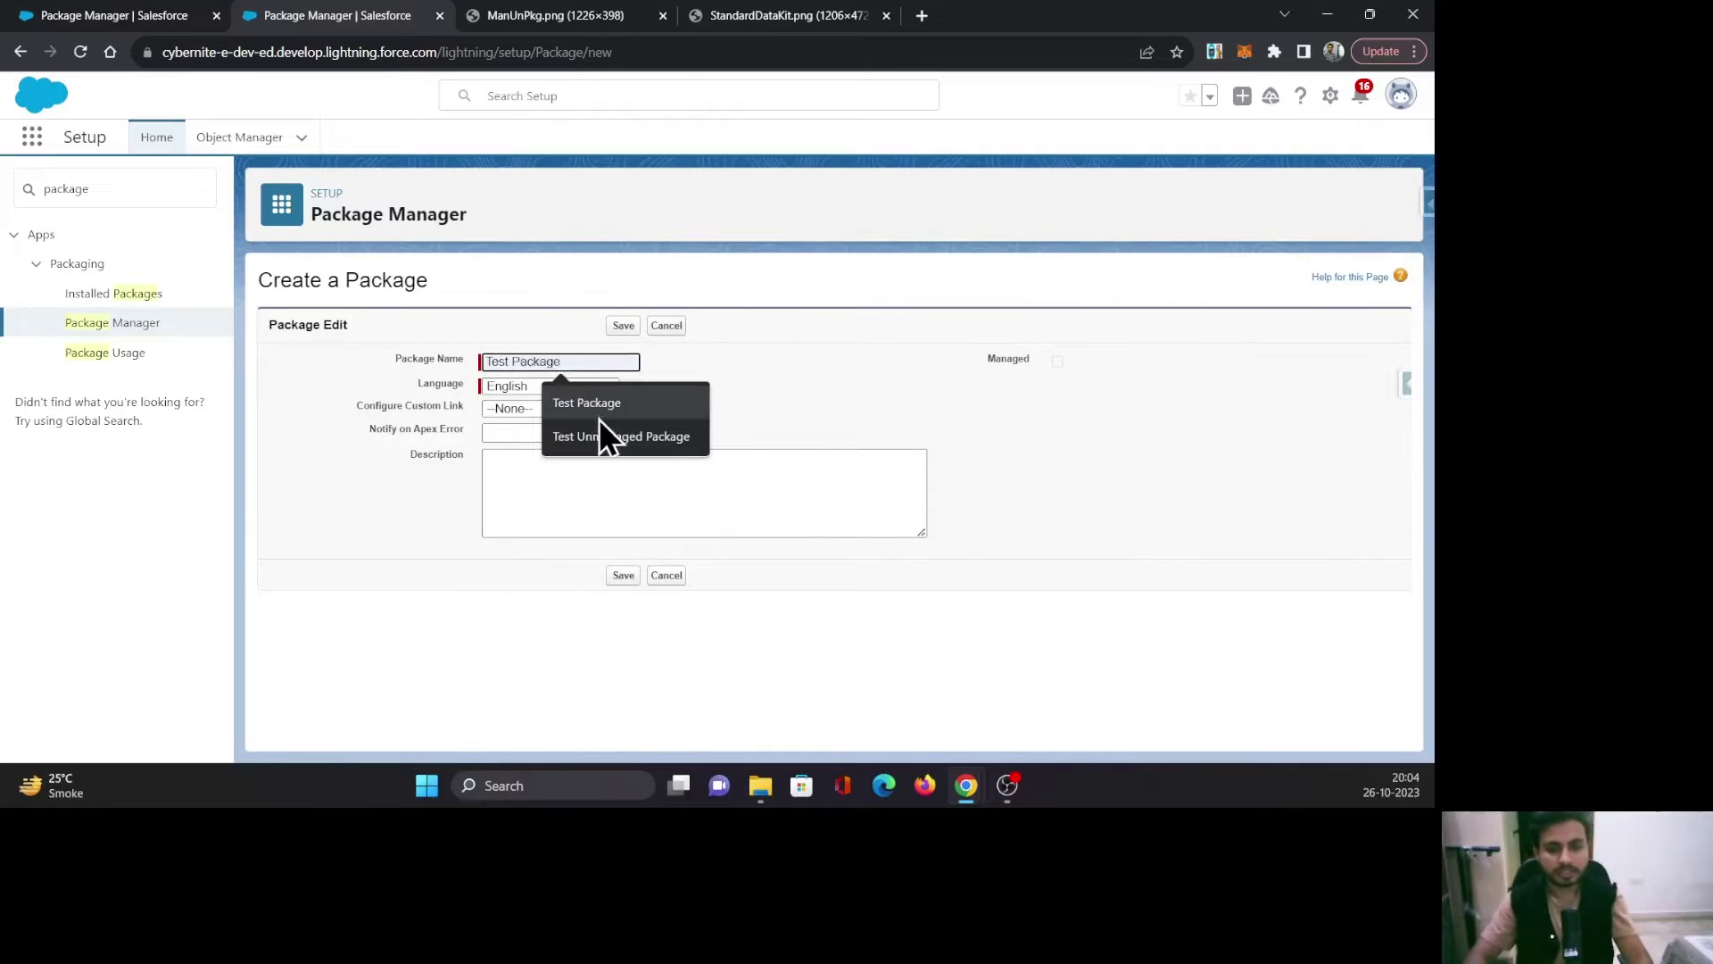
pyautogui.click(597, 418)
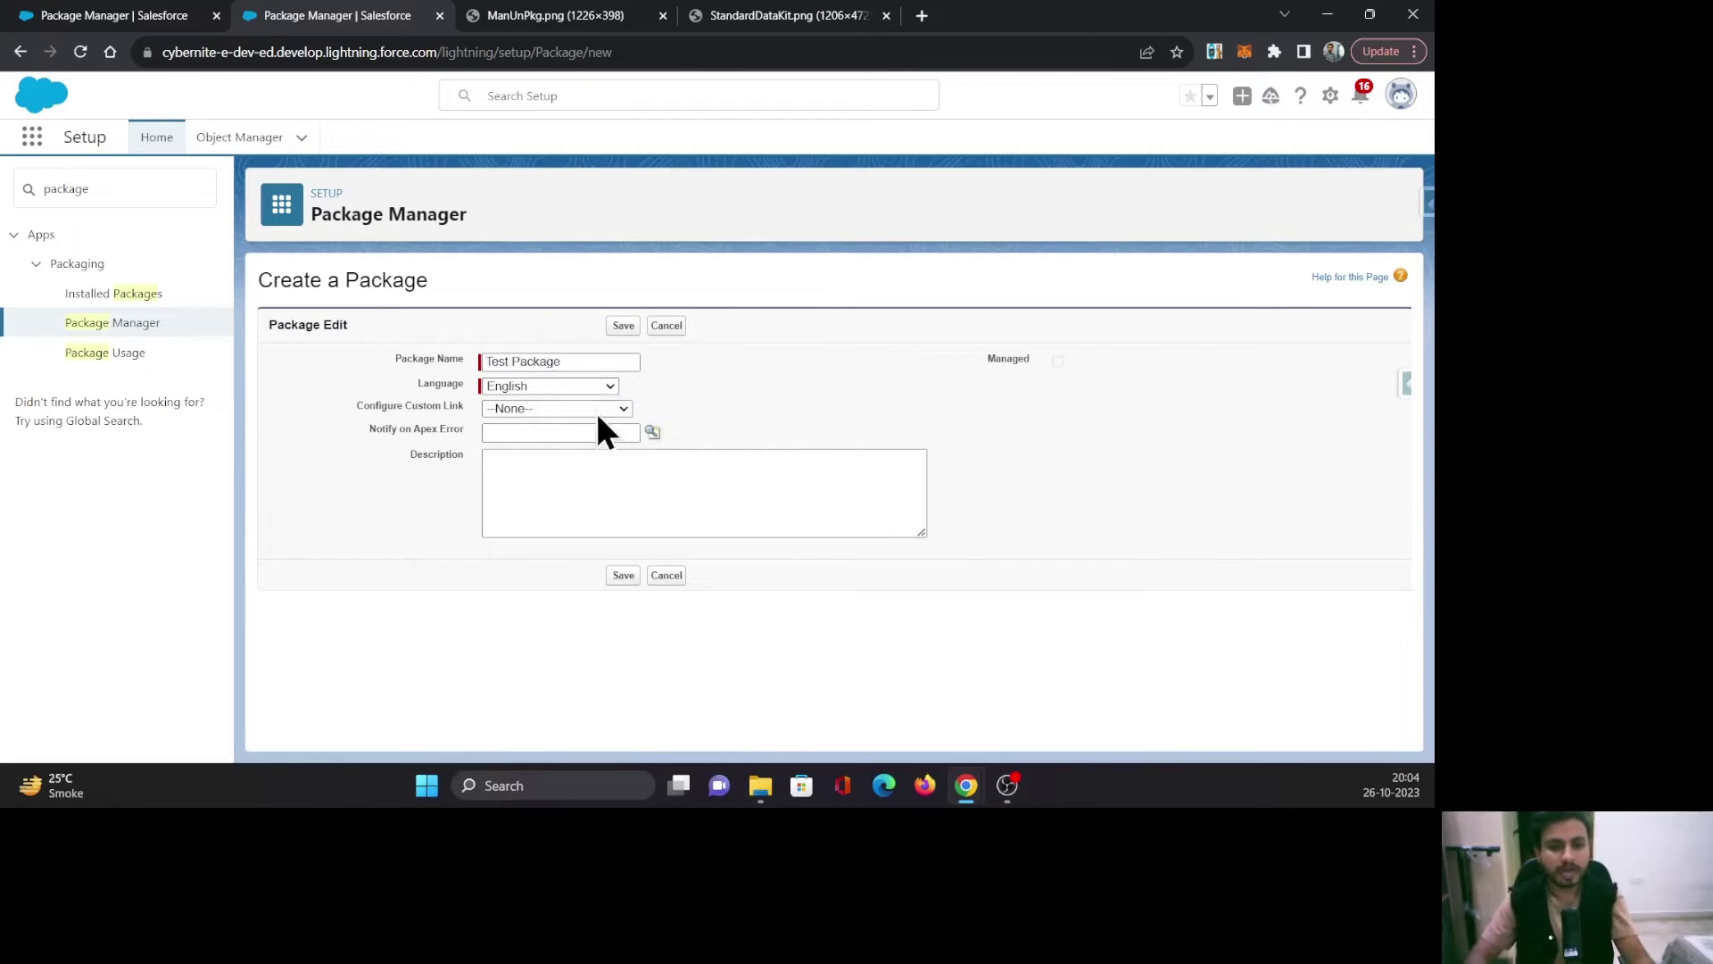
pyautogui.click(623, 325)
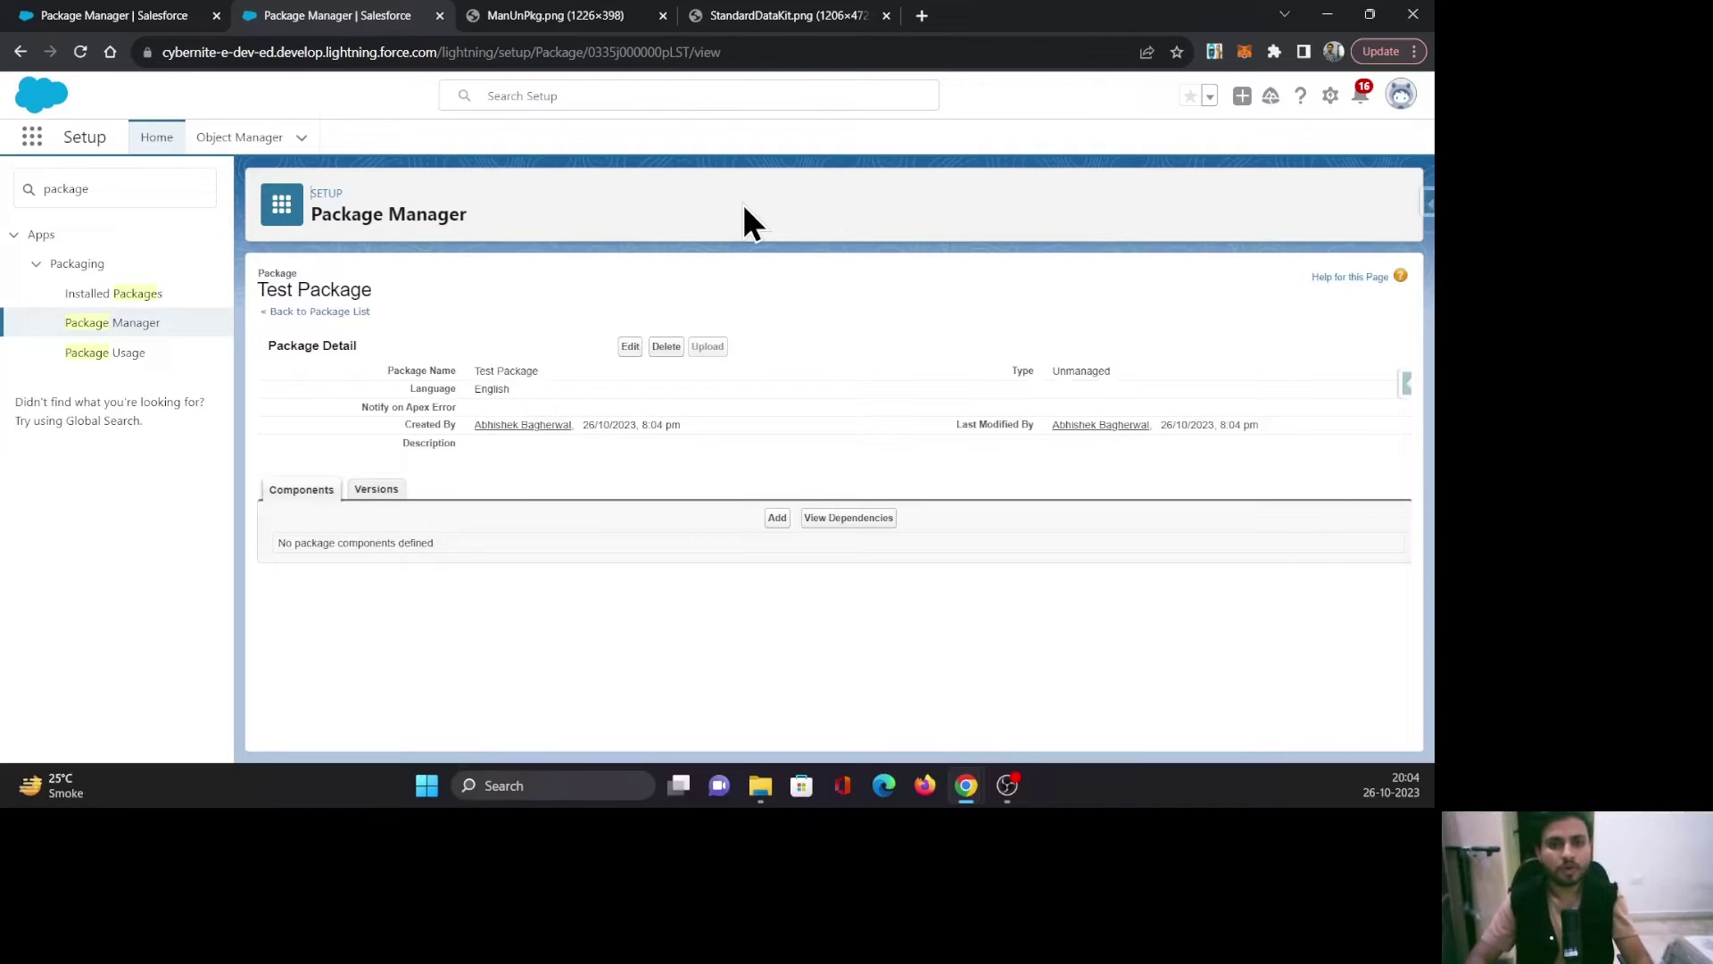
# Add the Reactive_Screen_Flow flow definition to Test Package as a component.
pyautogui.click(777, 519)
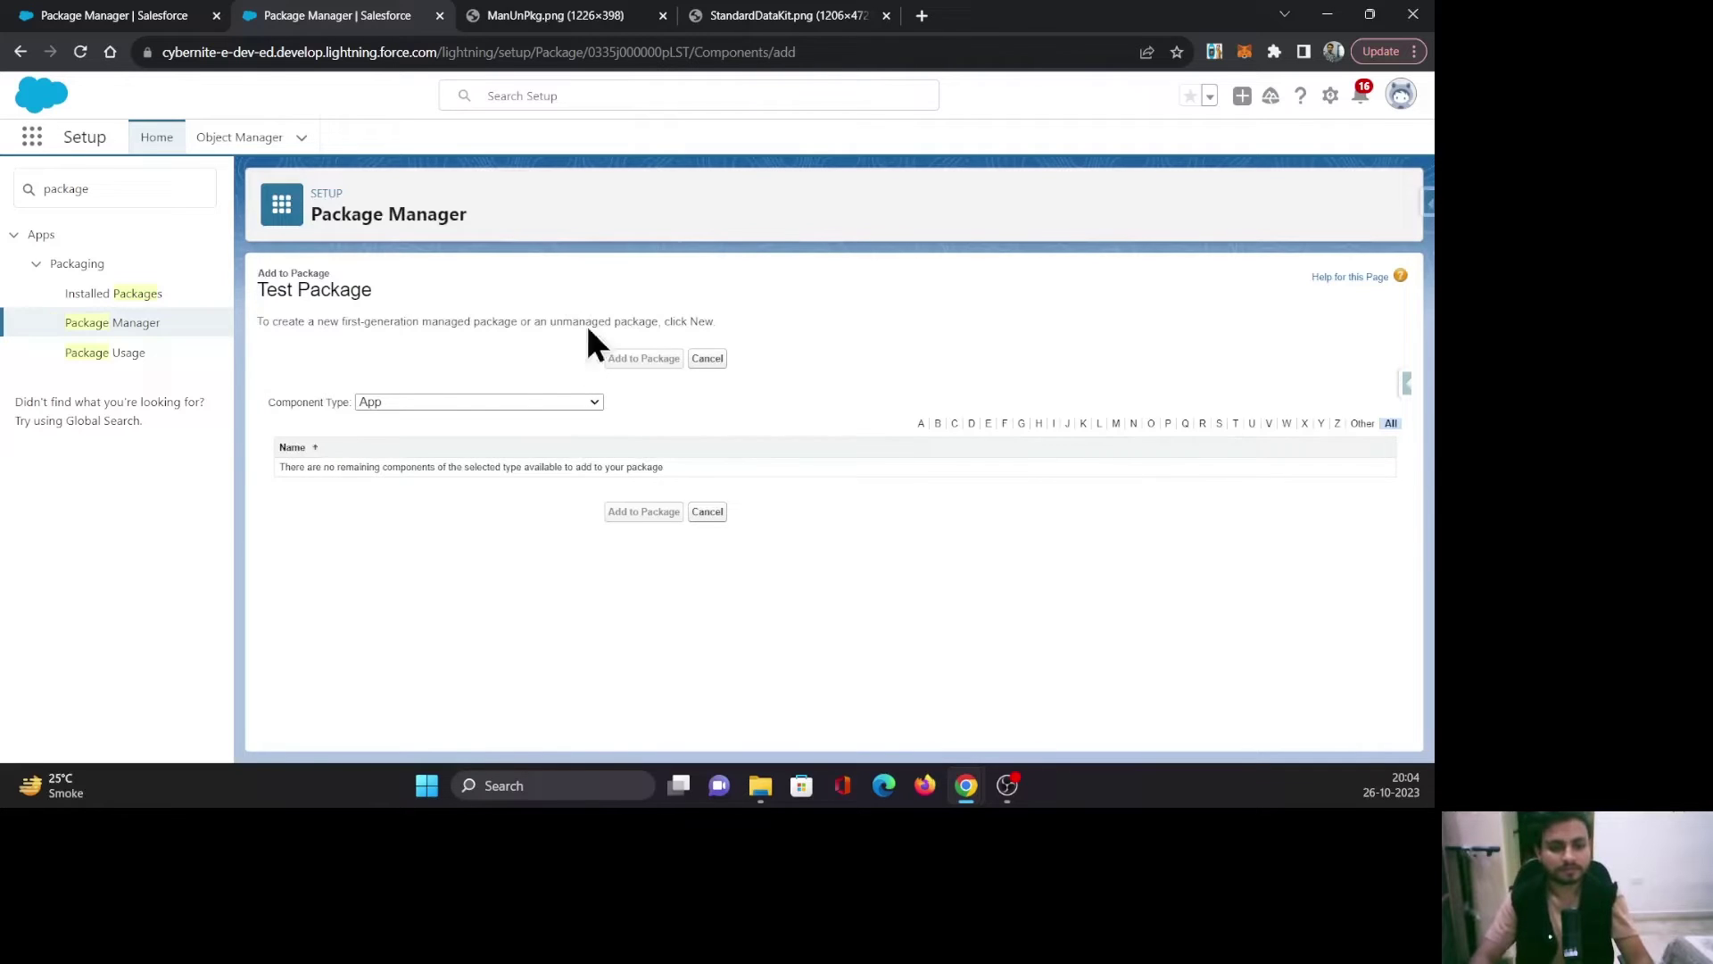
pyautogui.click(428, 401)
pyautogui.scroll(-10, 500, 580)
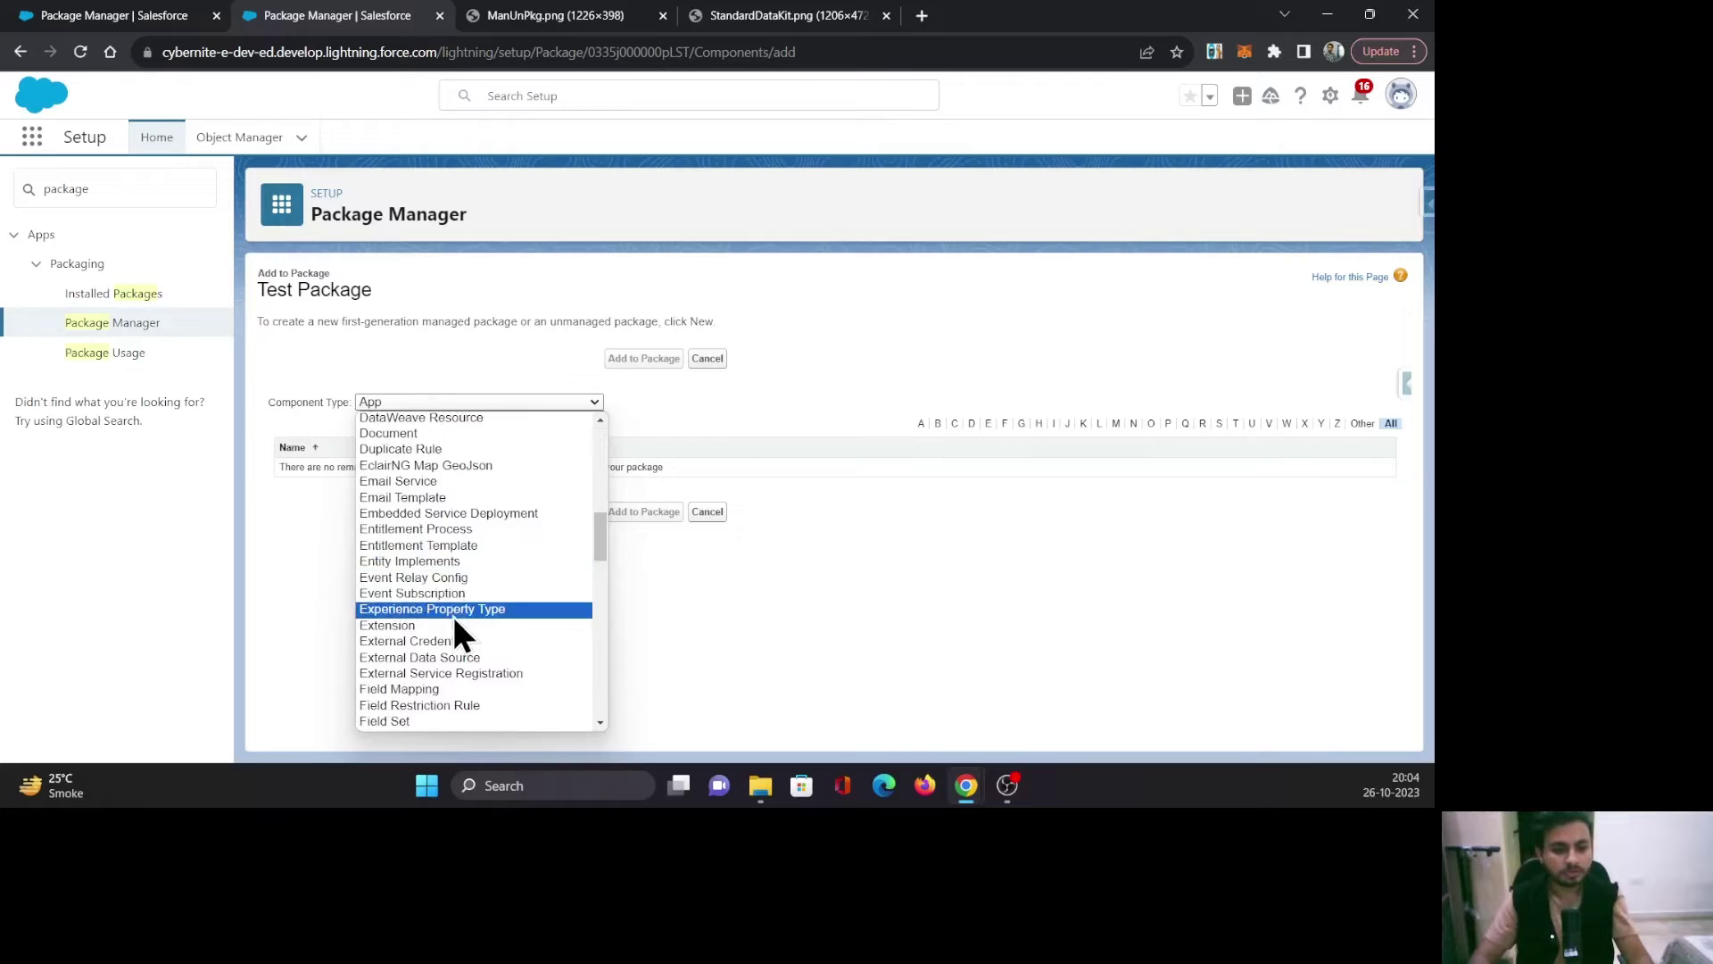
pyautogui.scroll(-4, 438, 606)
pyautogui.click(412, 550)
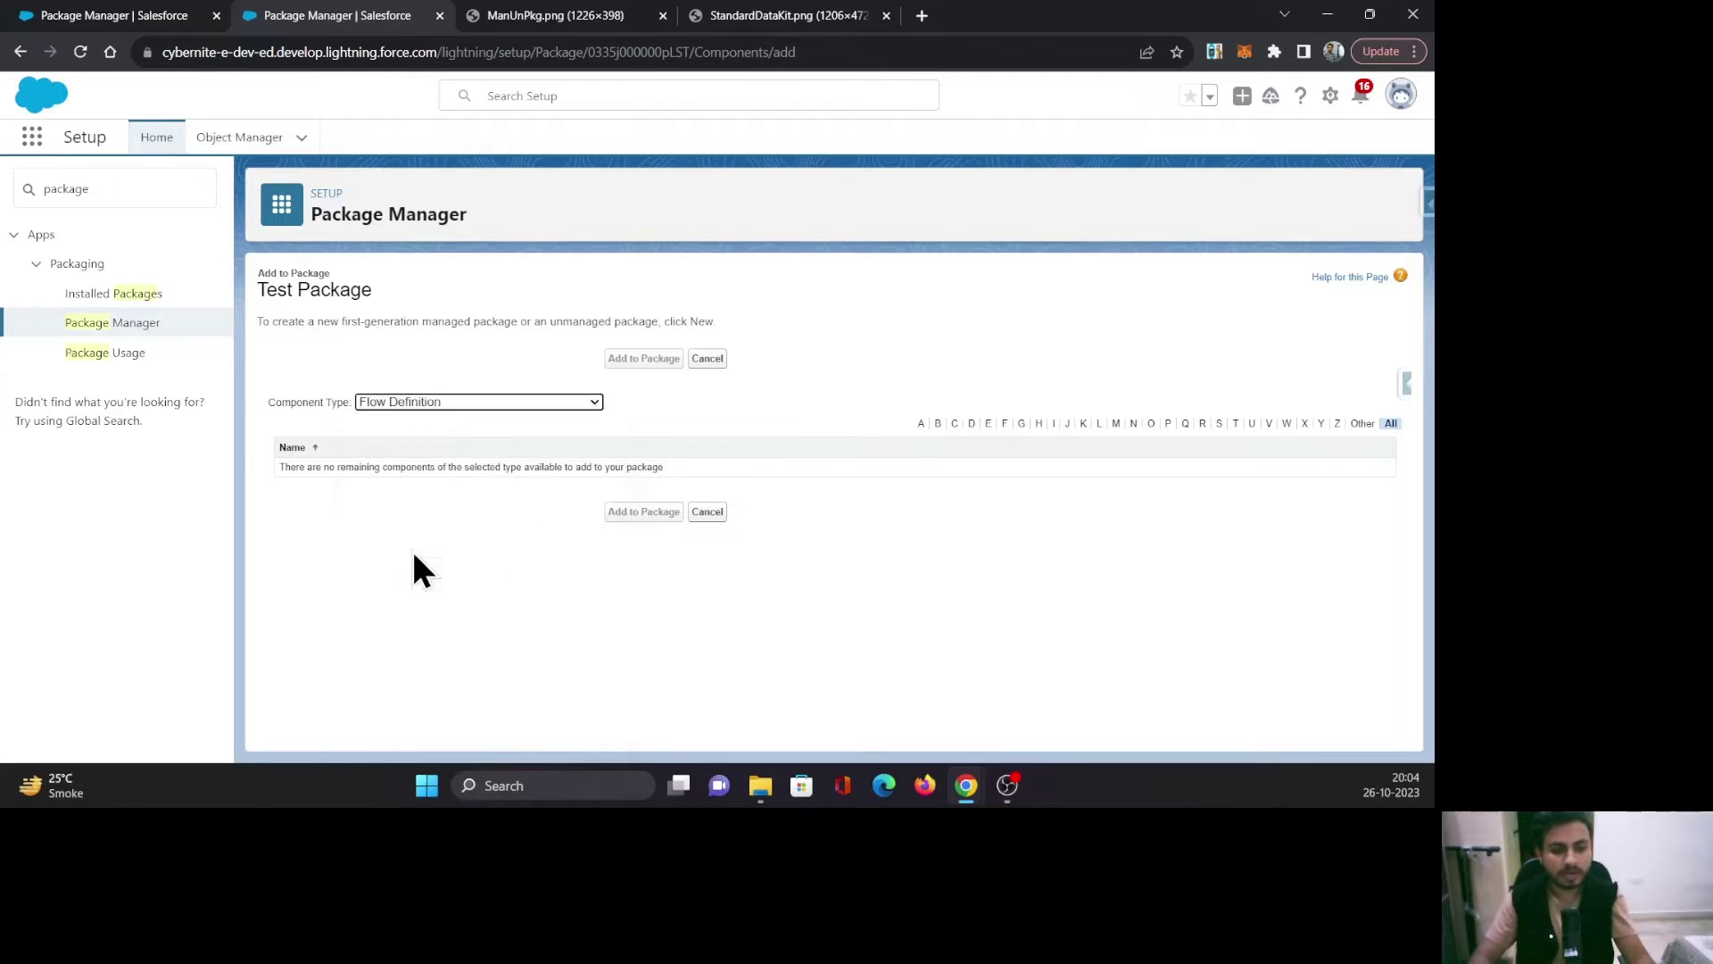
pyautogui.click(288, 489)
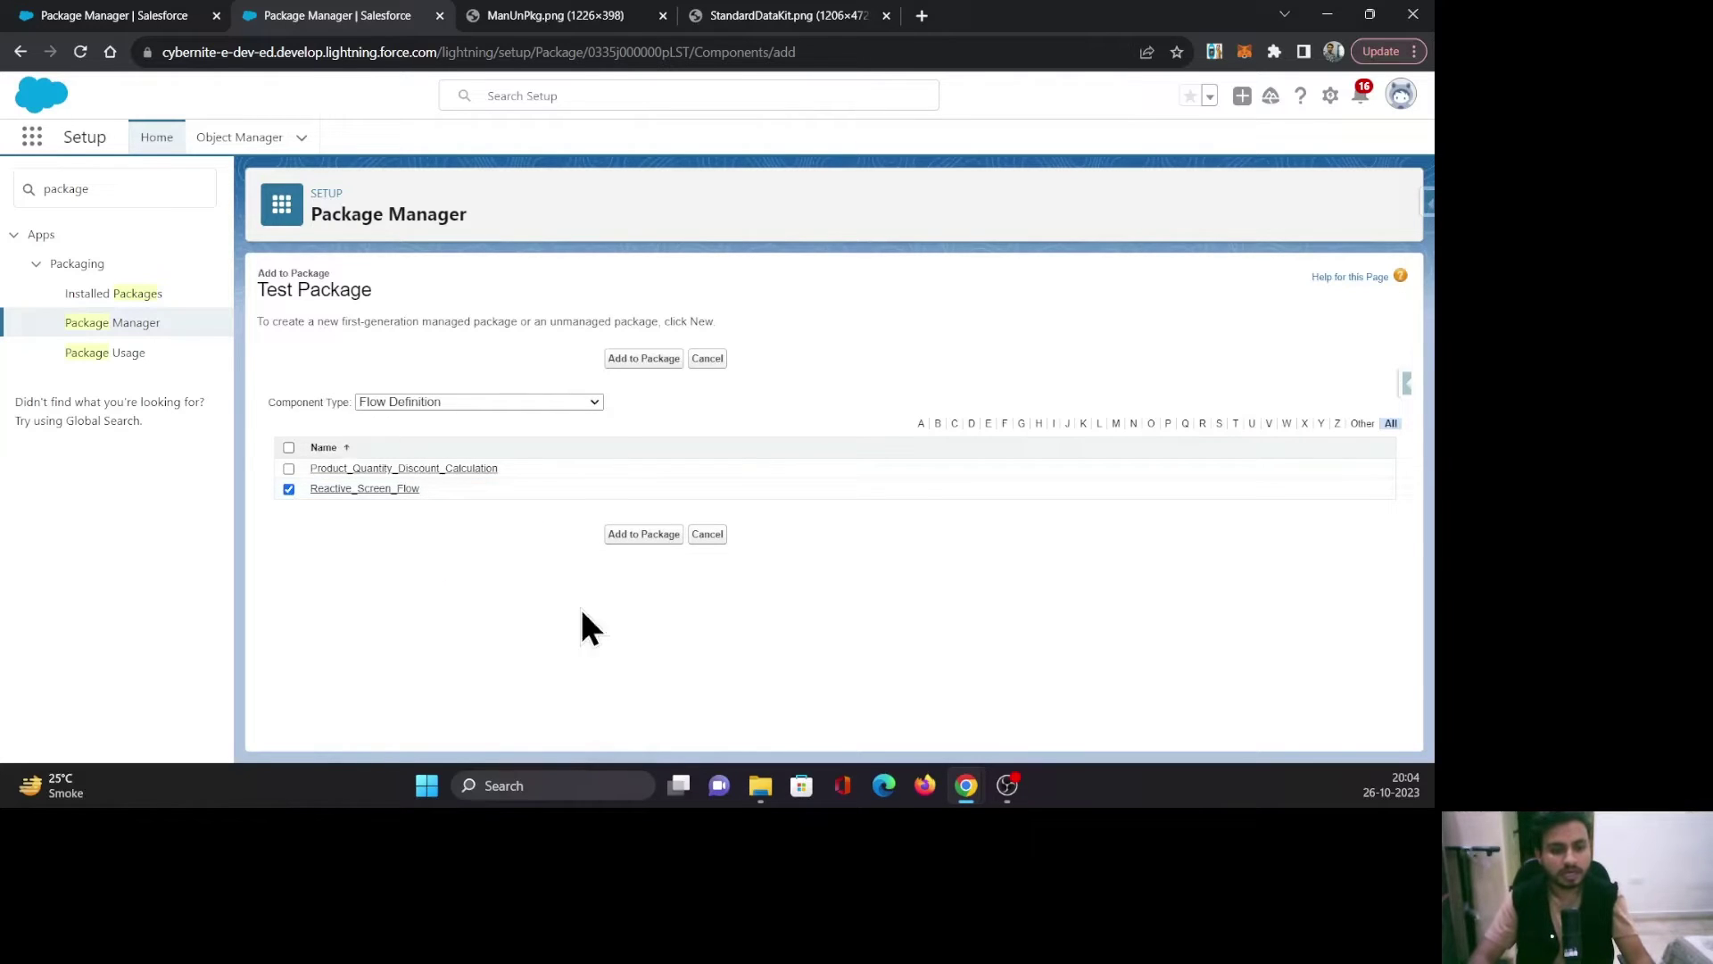
pyautogui.click(643, 533)
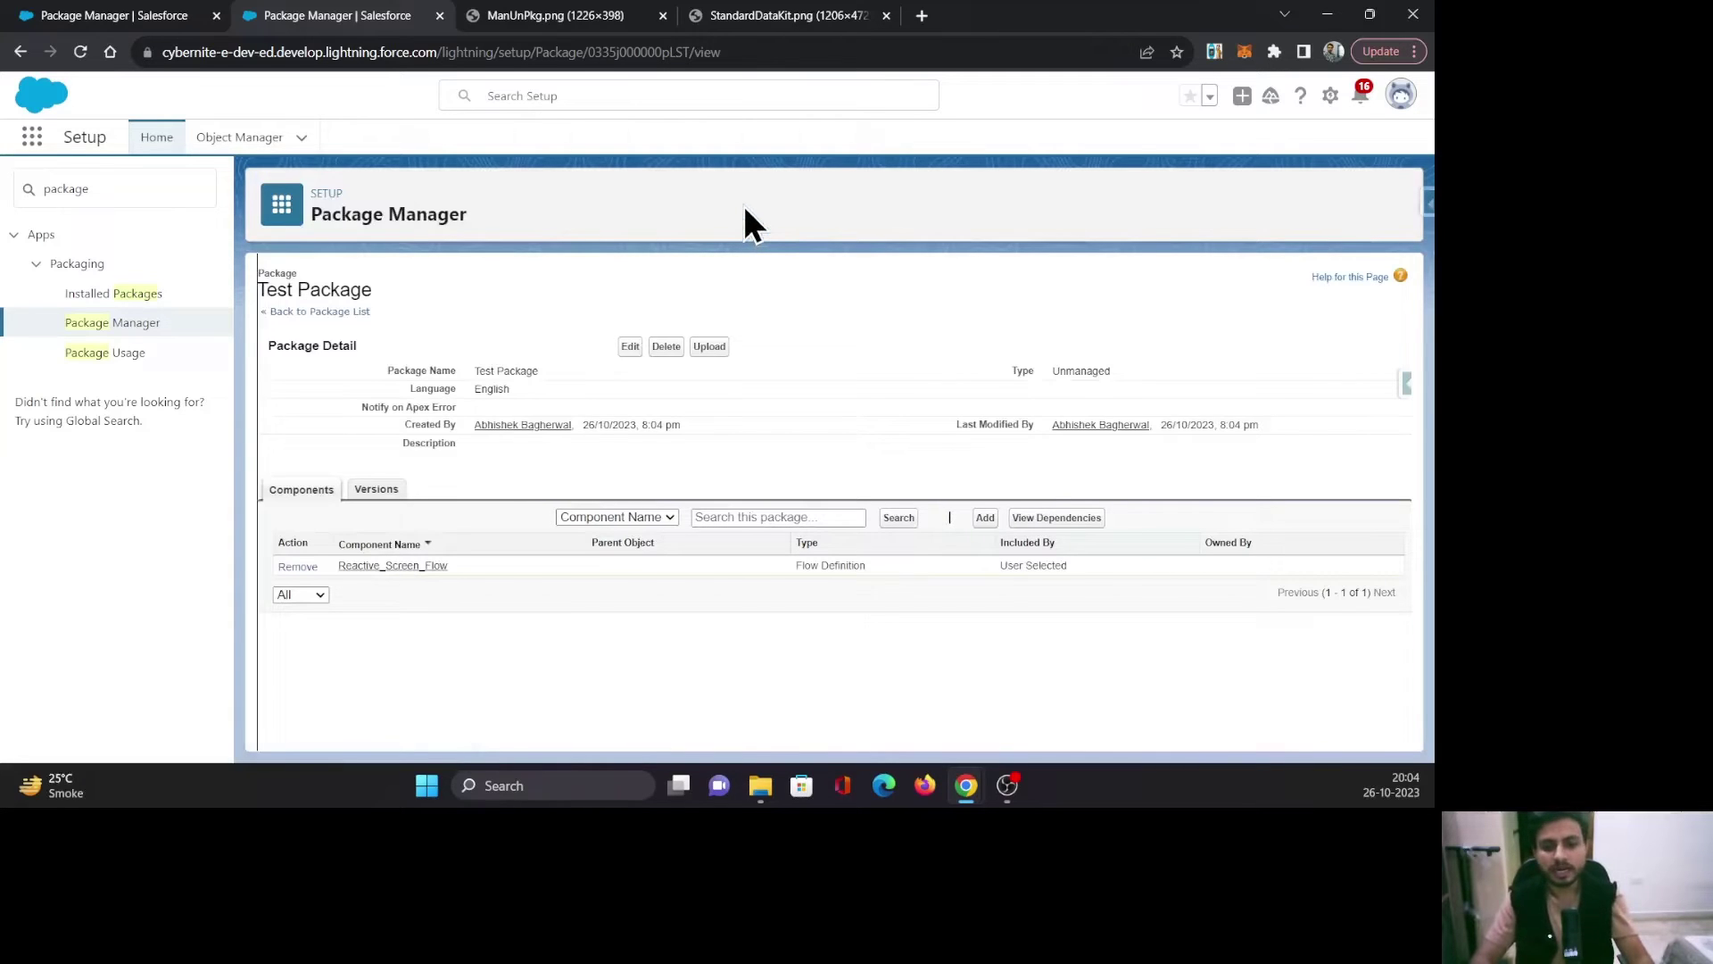
# Upload the package with version name 'Test Package V1' and version number 1.0.
pyautogui.click(709, 347)
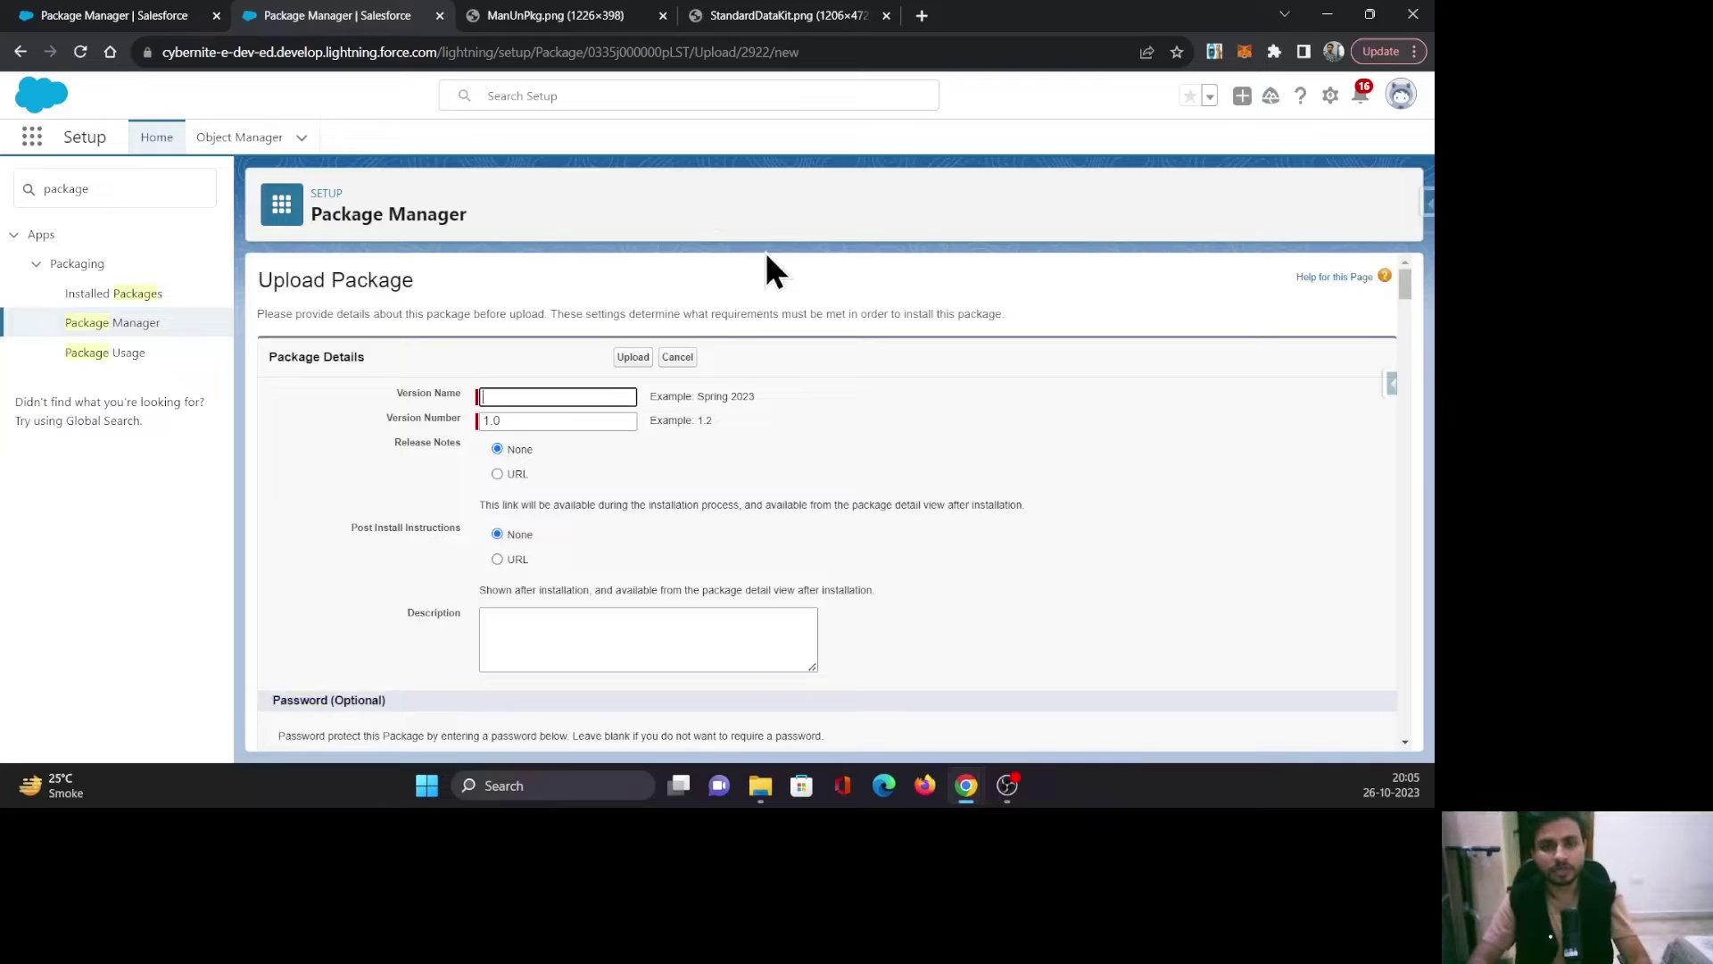
pyautogui.write('Te')
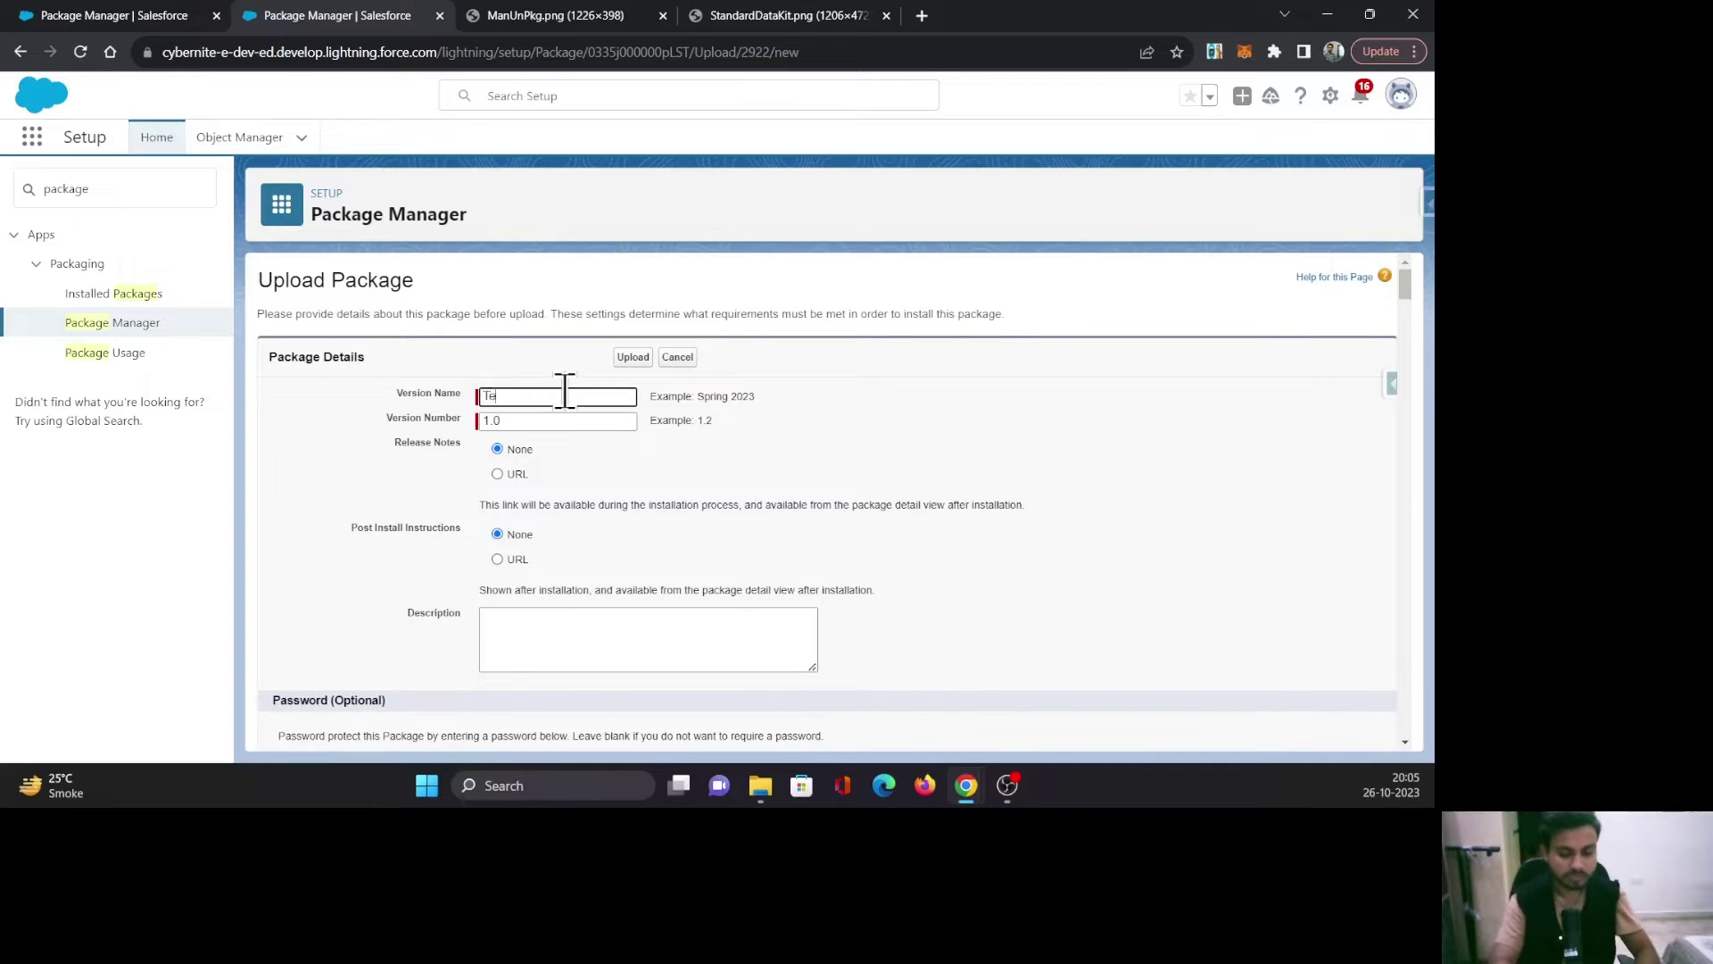
pyautogui.write('st Package')
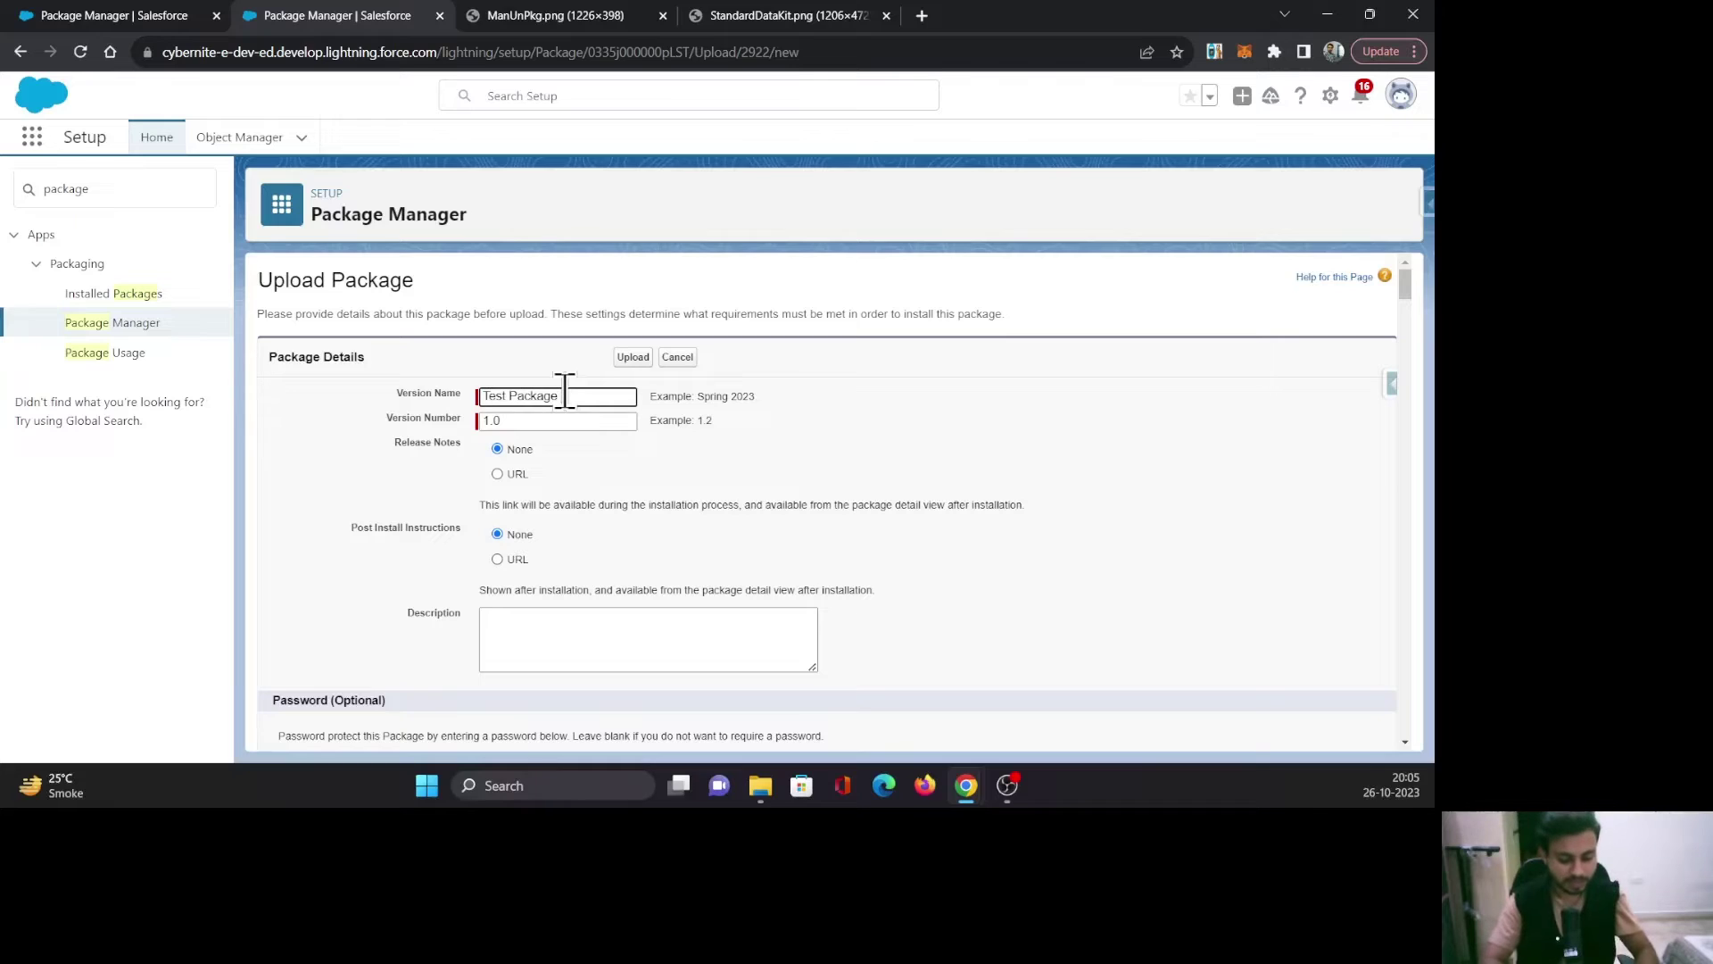
pyautogui.write(' V1')
pyautogui.press('Tab')
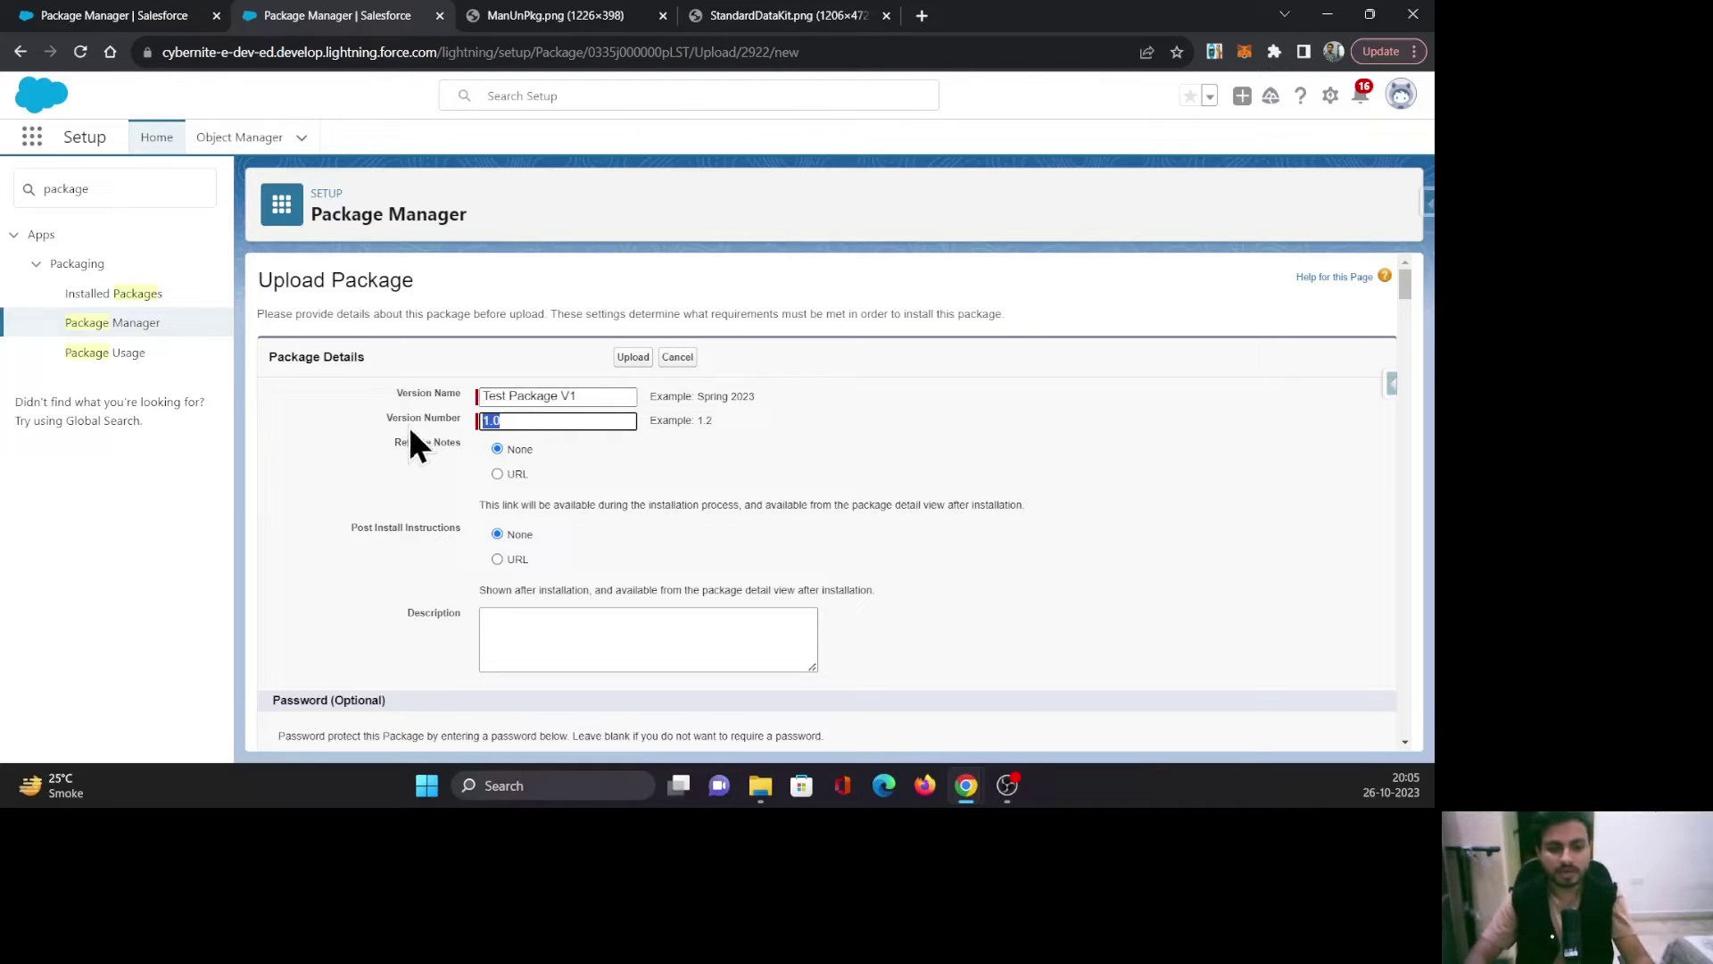
pyautogui.click(866, 452)
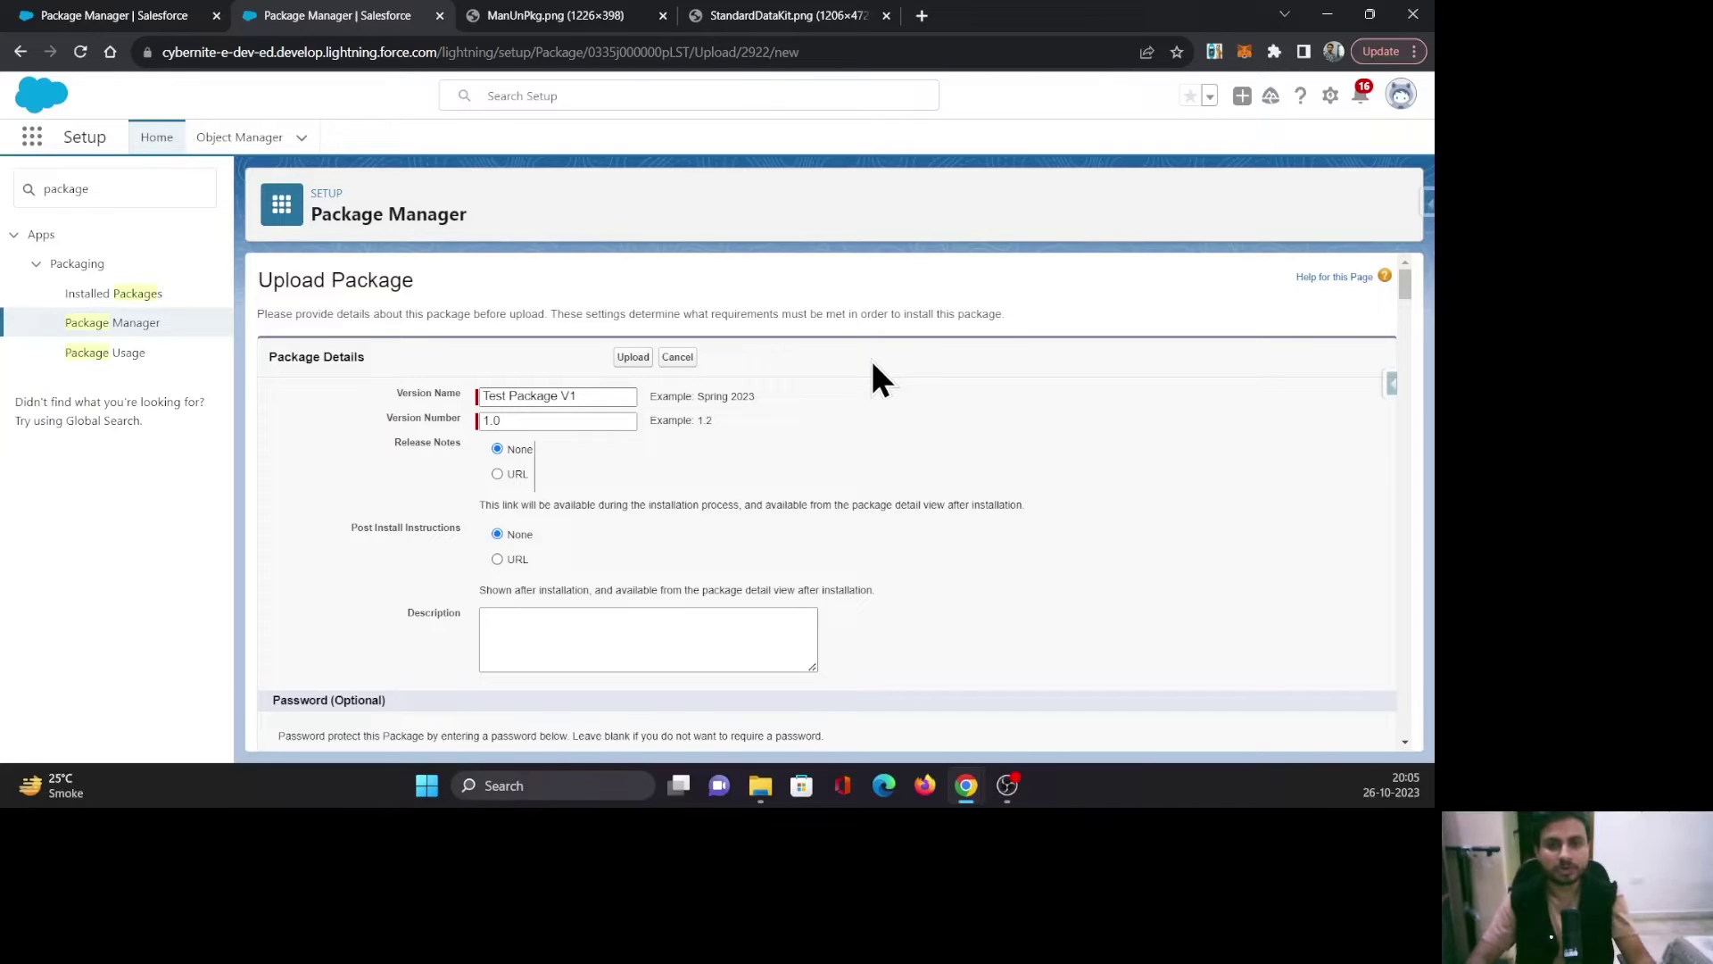
pyautogui.scroll(-1, 880, 393)
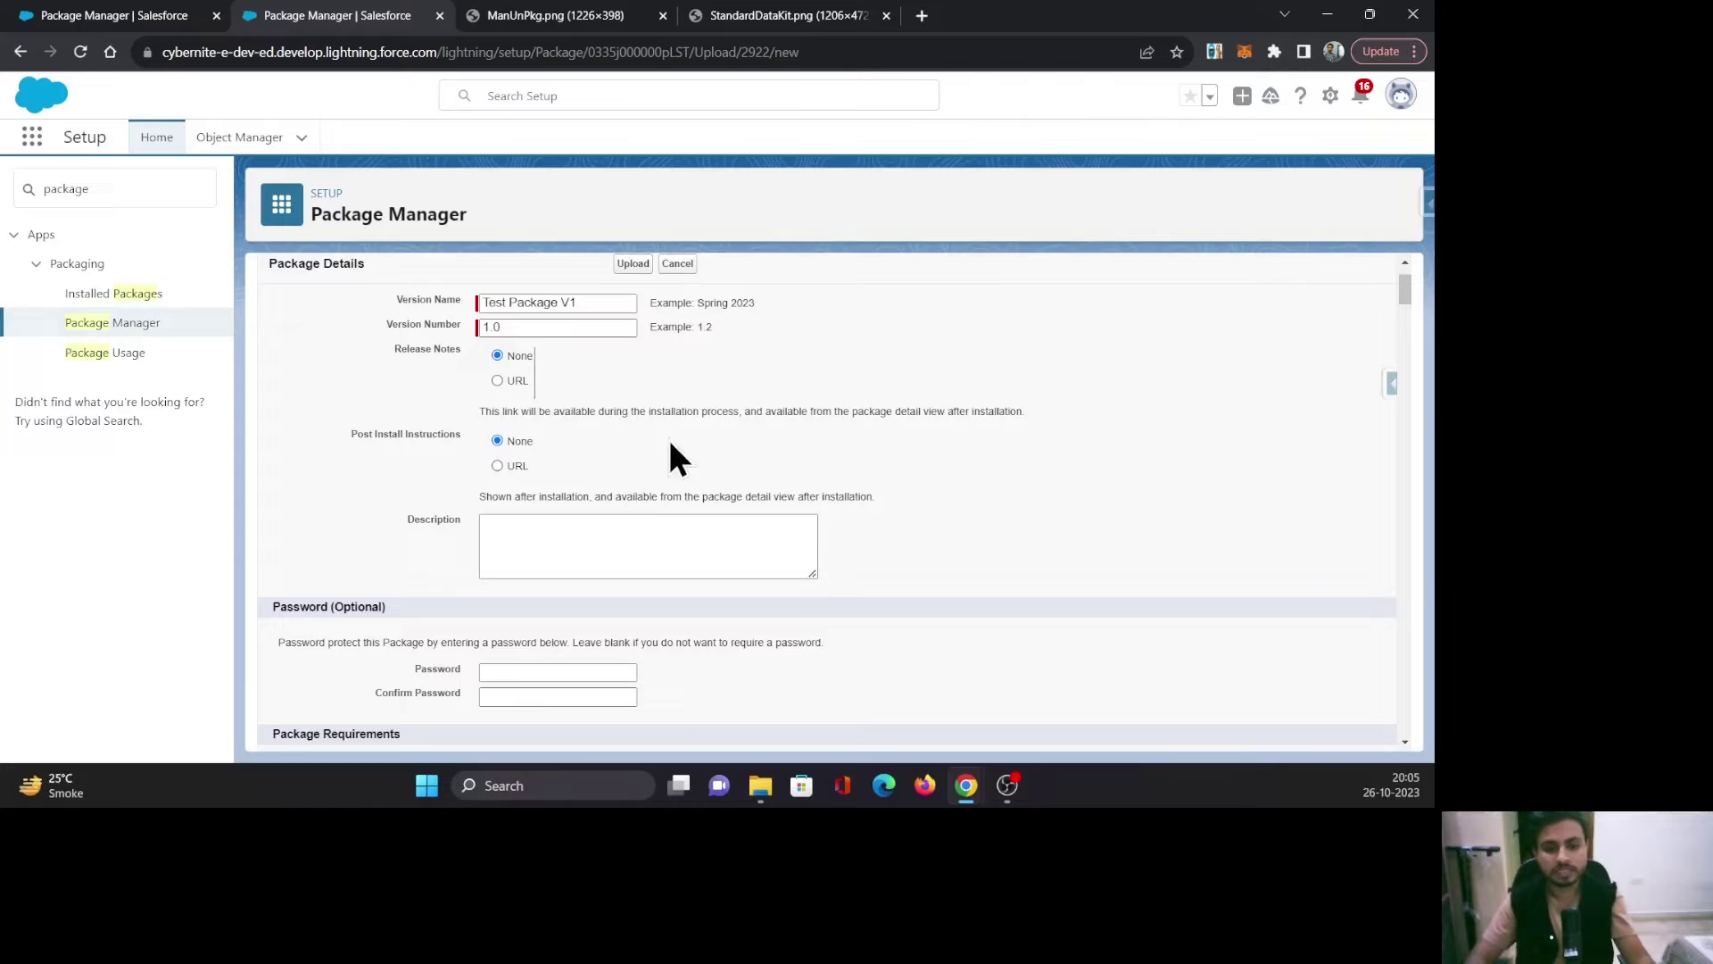
pyautogui.scroll(-1, 1006, 482)
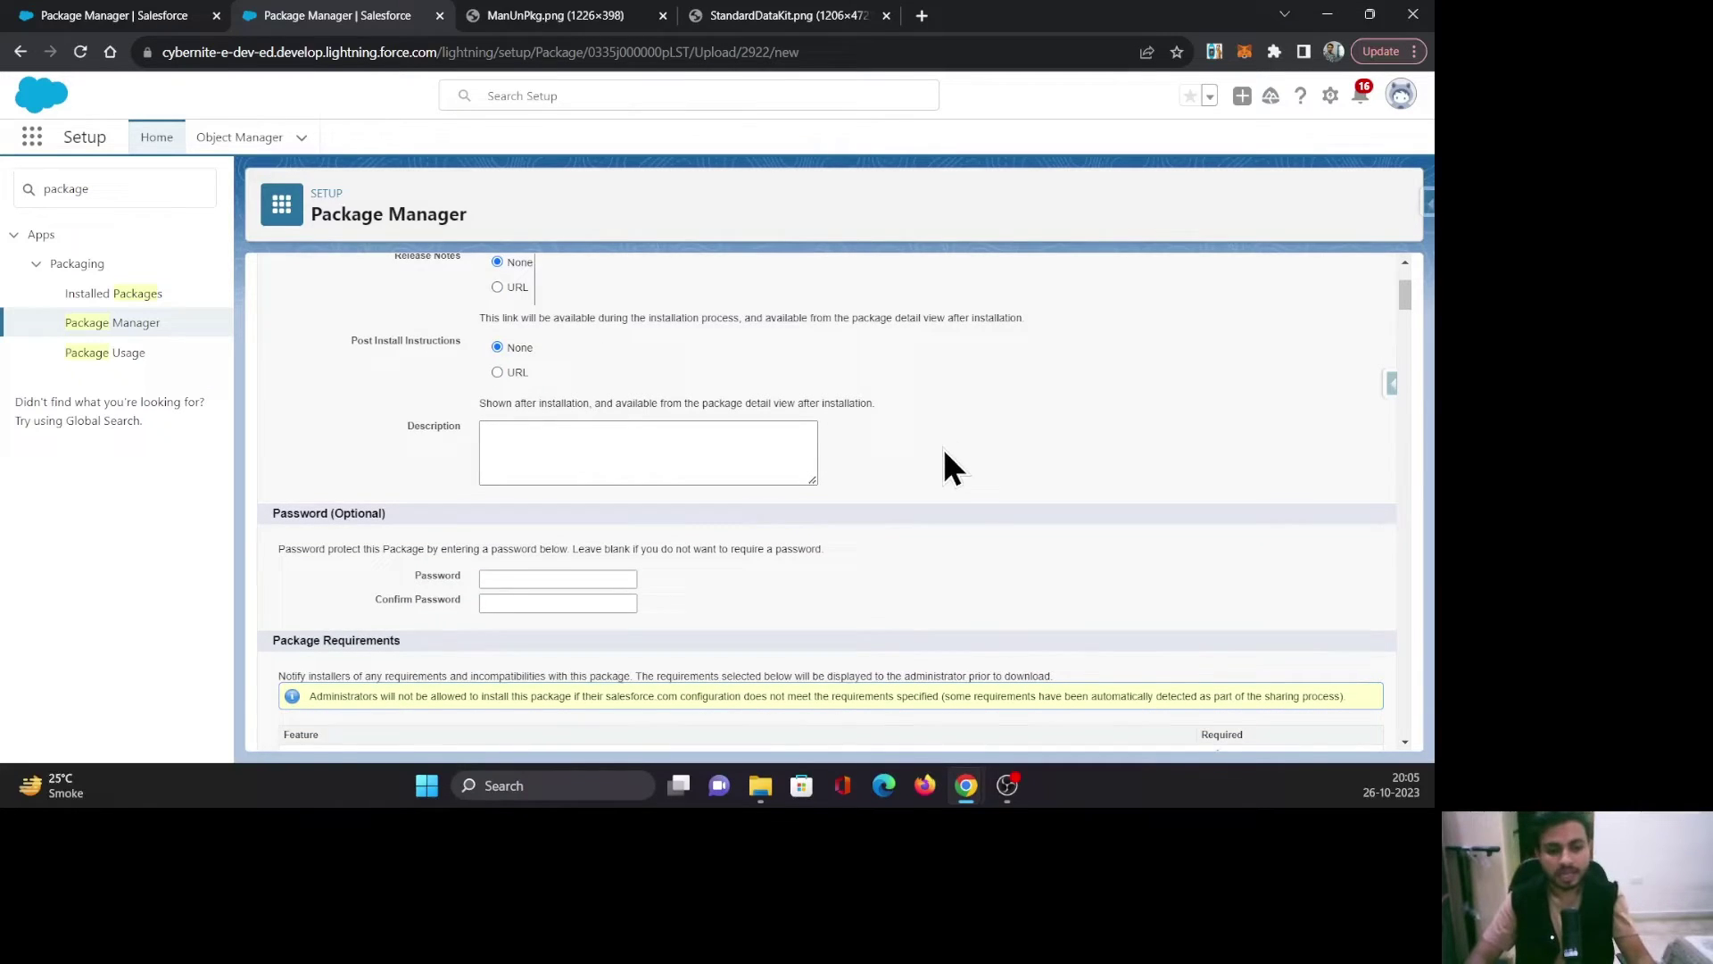
pyautogui.scroll(-1, 944, 448)
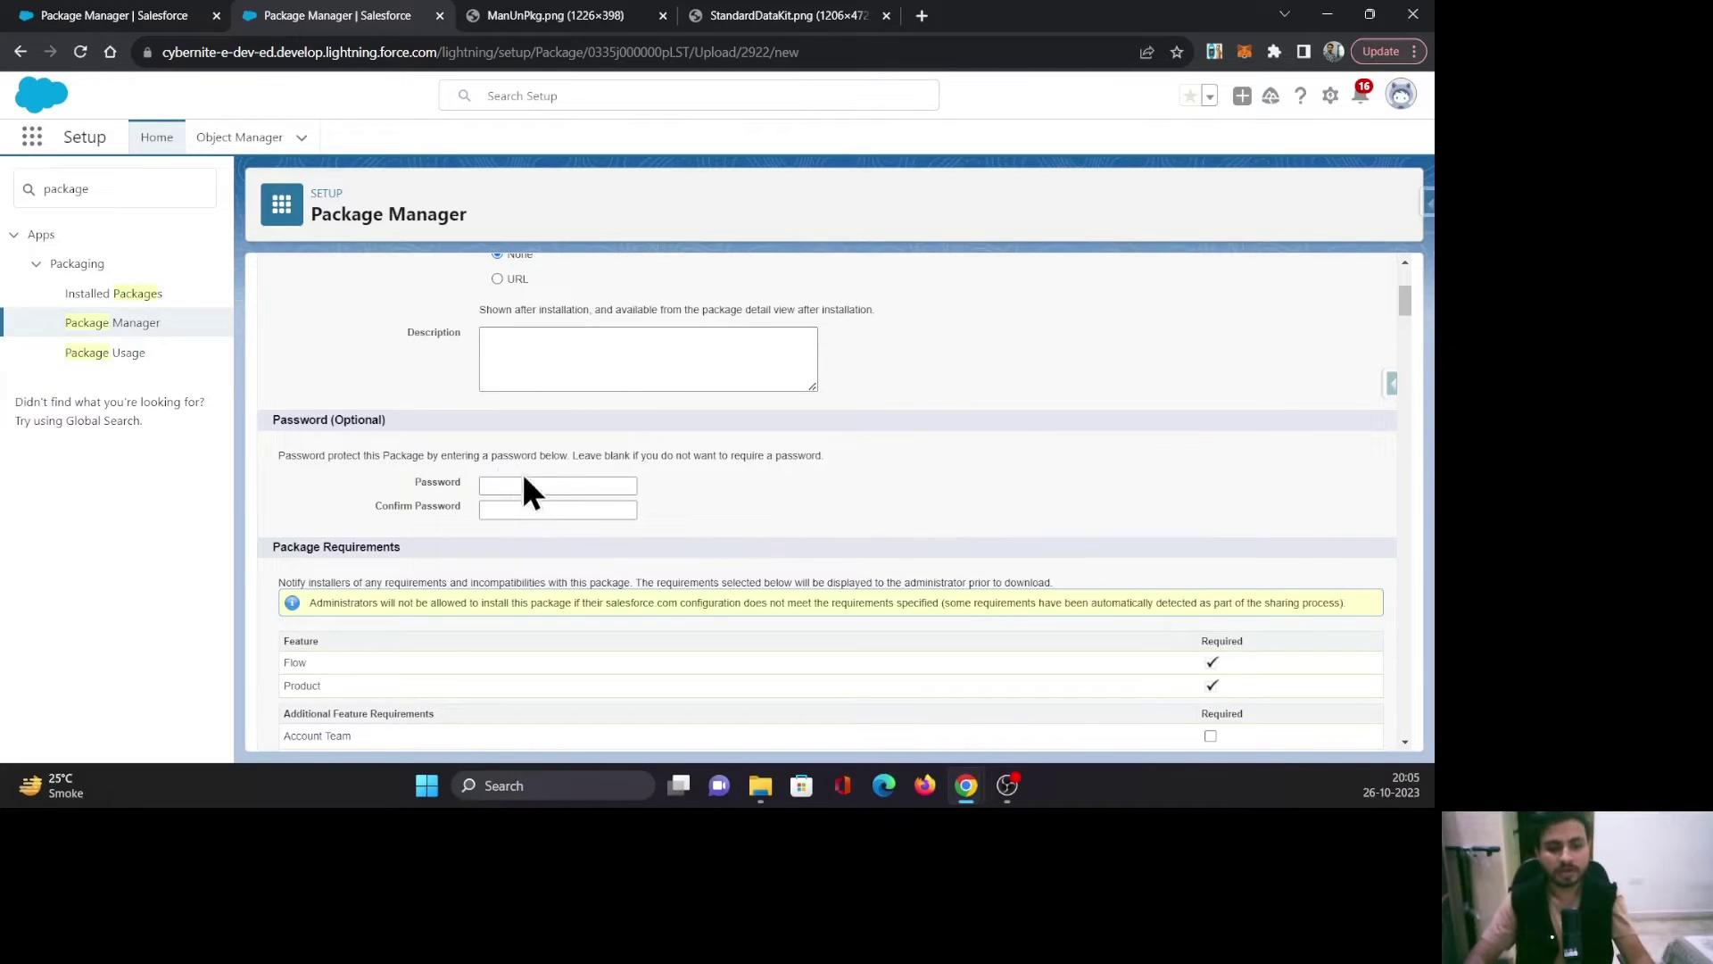
pyautogui.scroll(3, 844, 446)
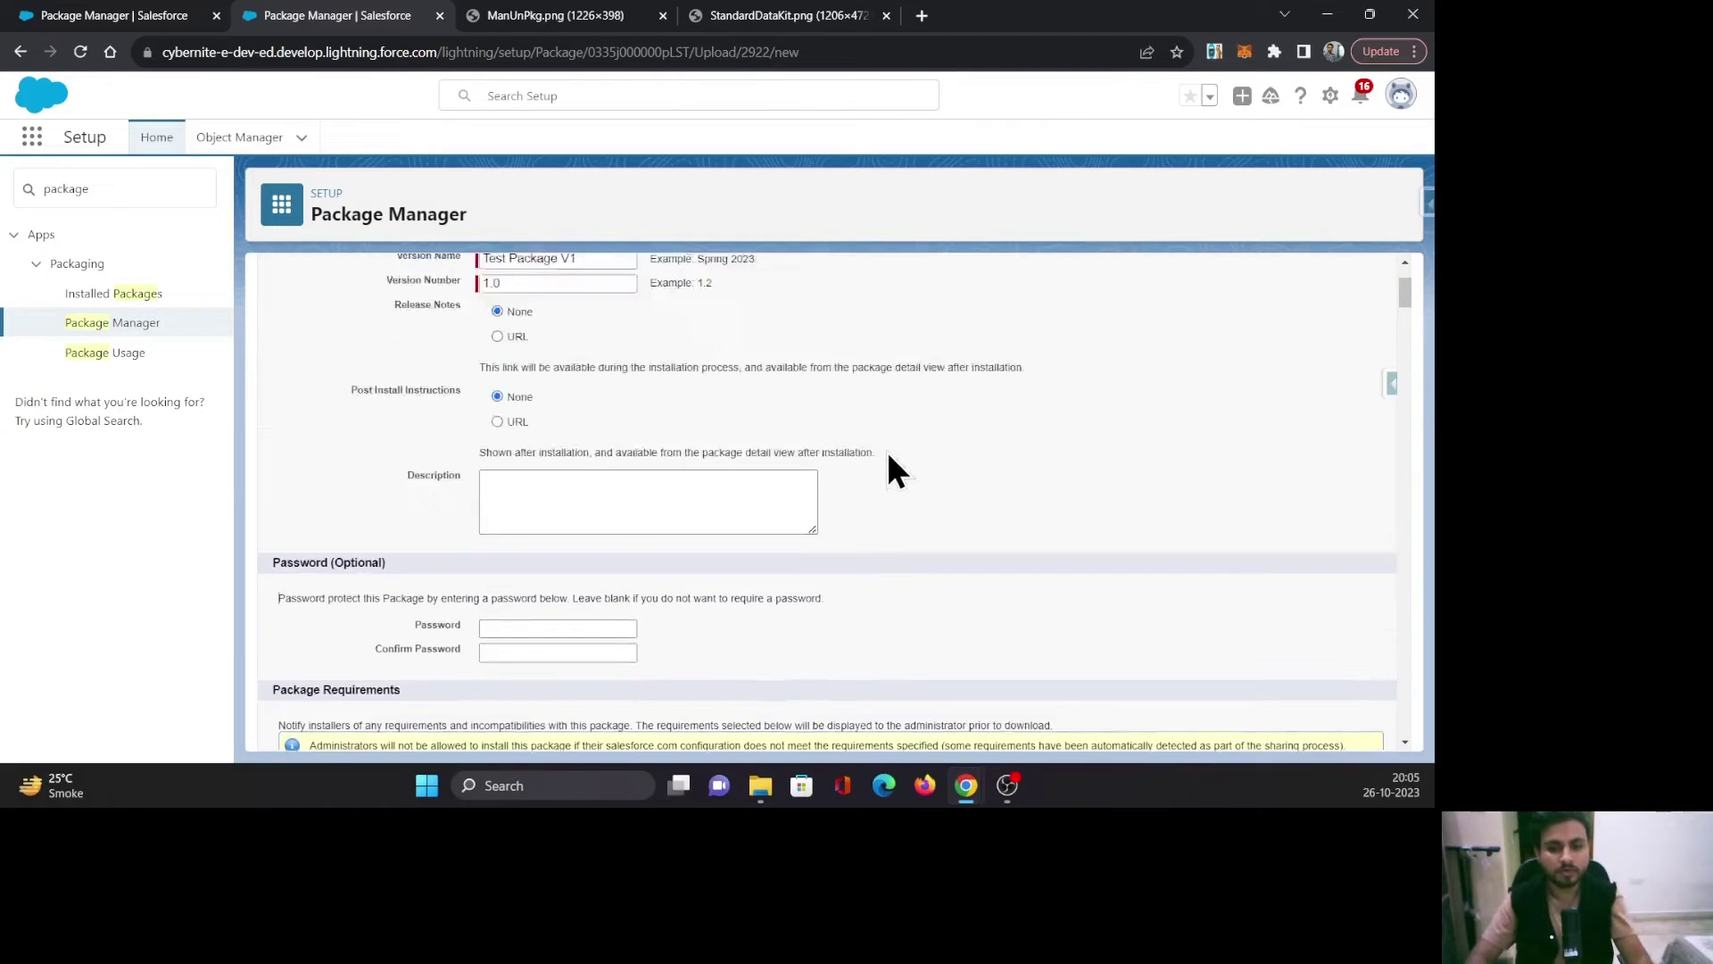
pyautogui.click(633, 357)
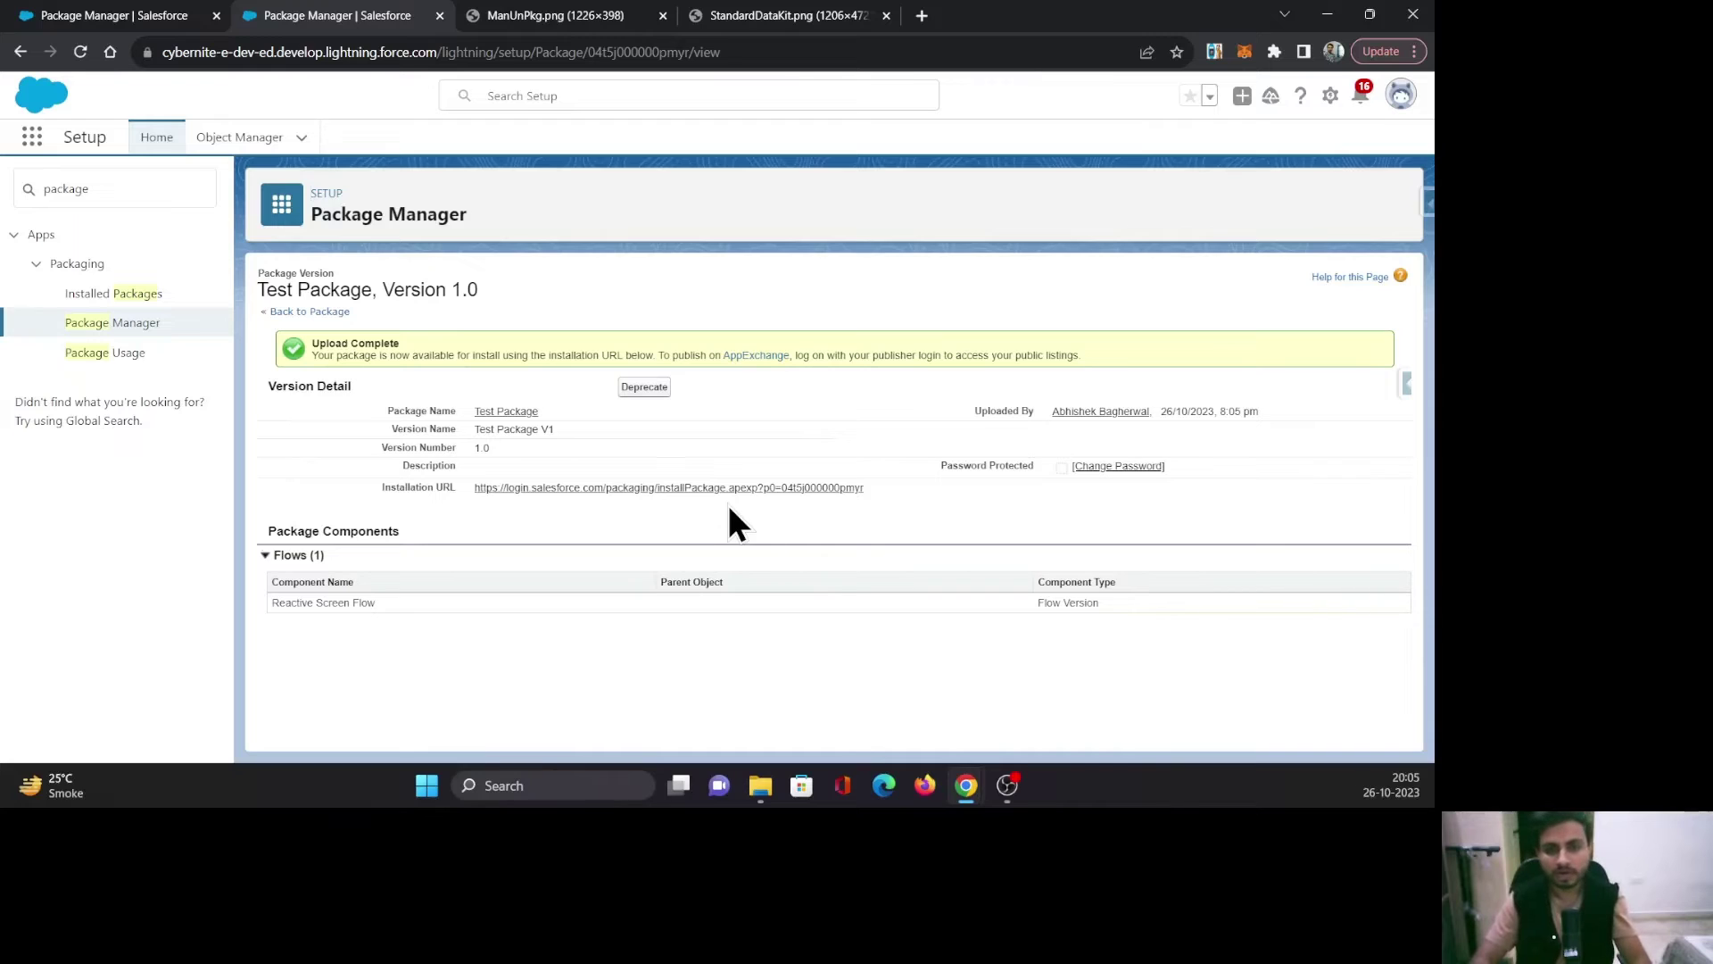
# Copy the Flow Package installation URL and switch to the other org's incognito window.
pyautogui.click(21, 18)
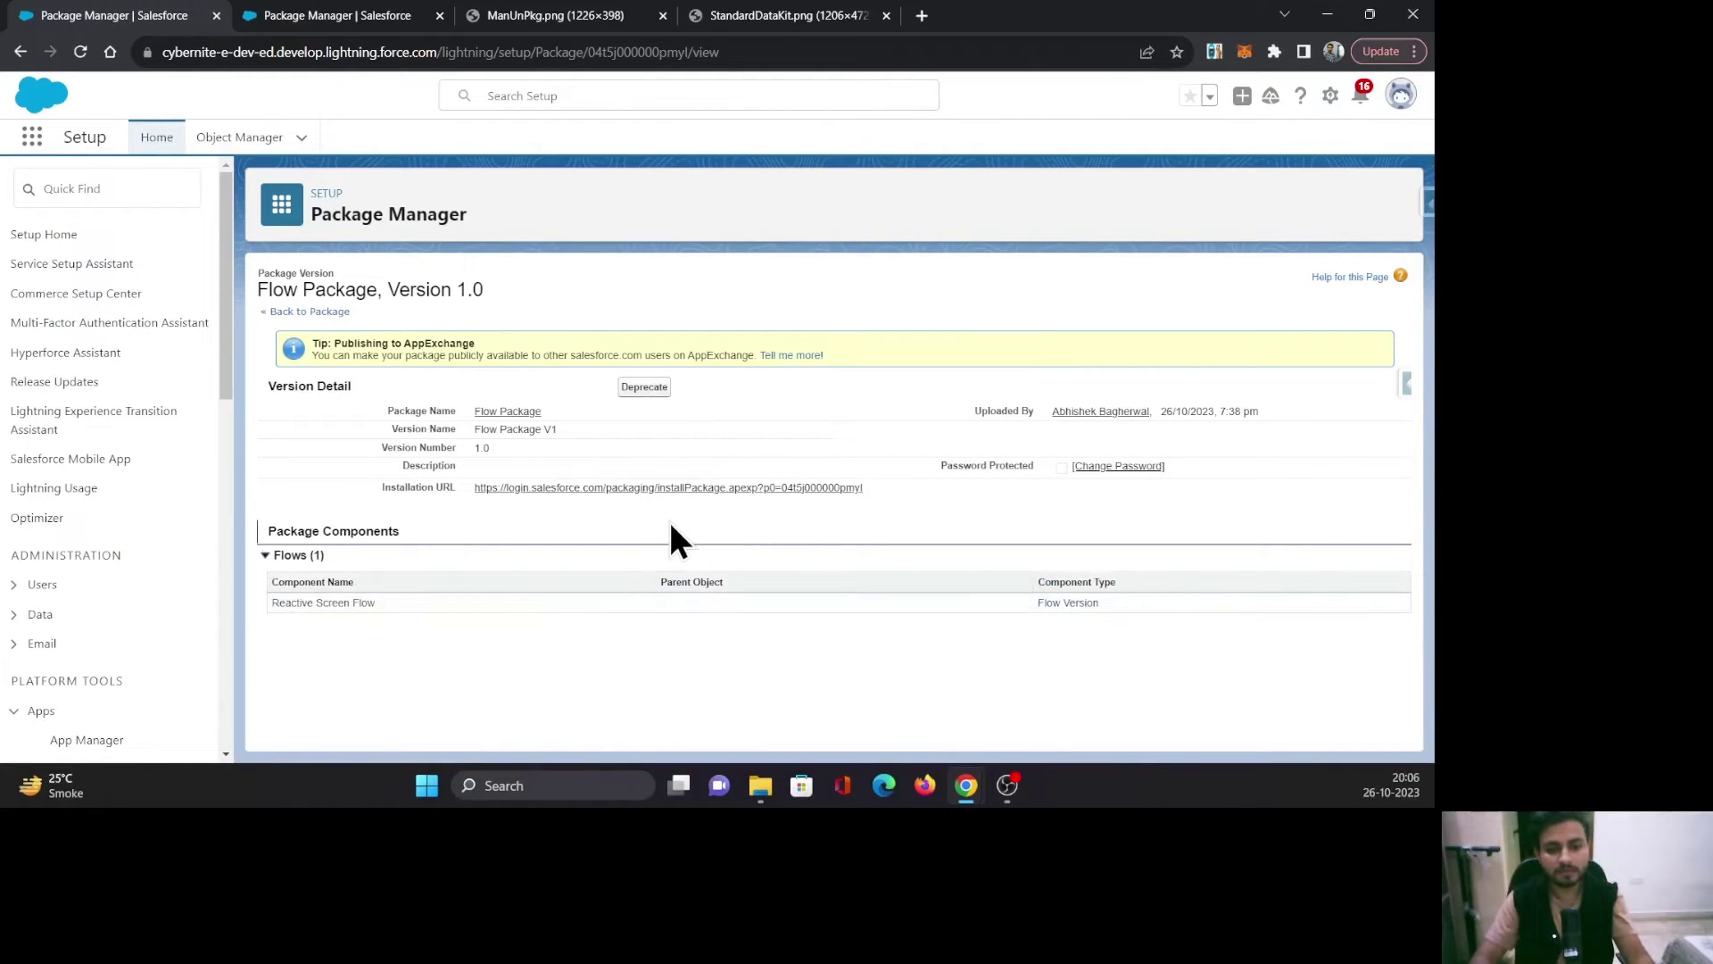
pyautogui.rightClick(683, 489)
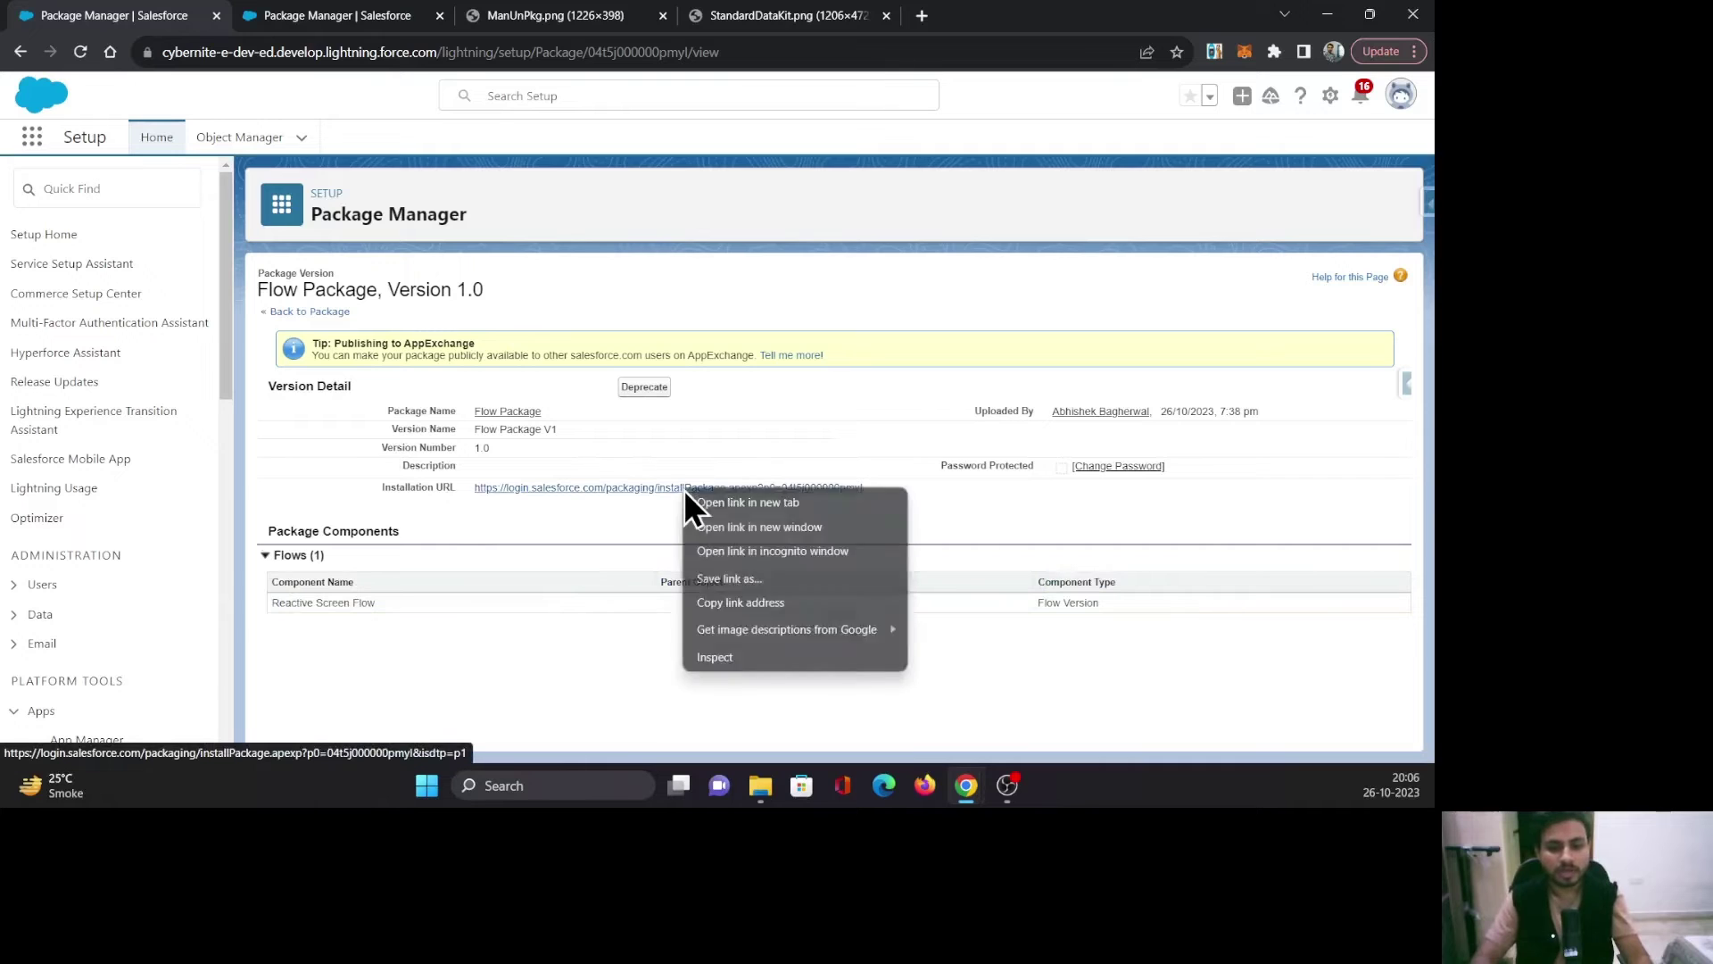
pyautogui.click(741, 603)
pyautogui.moveTo(966, 785)
pyautogui.click(1030, 721)
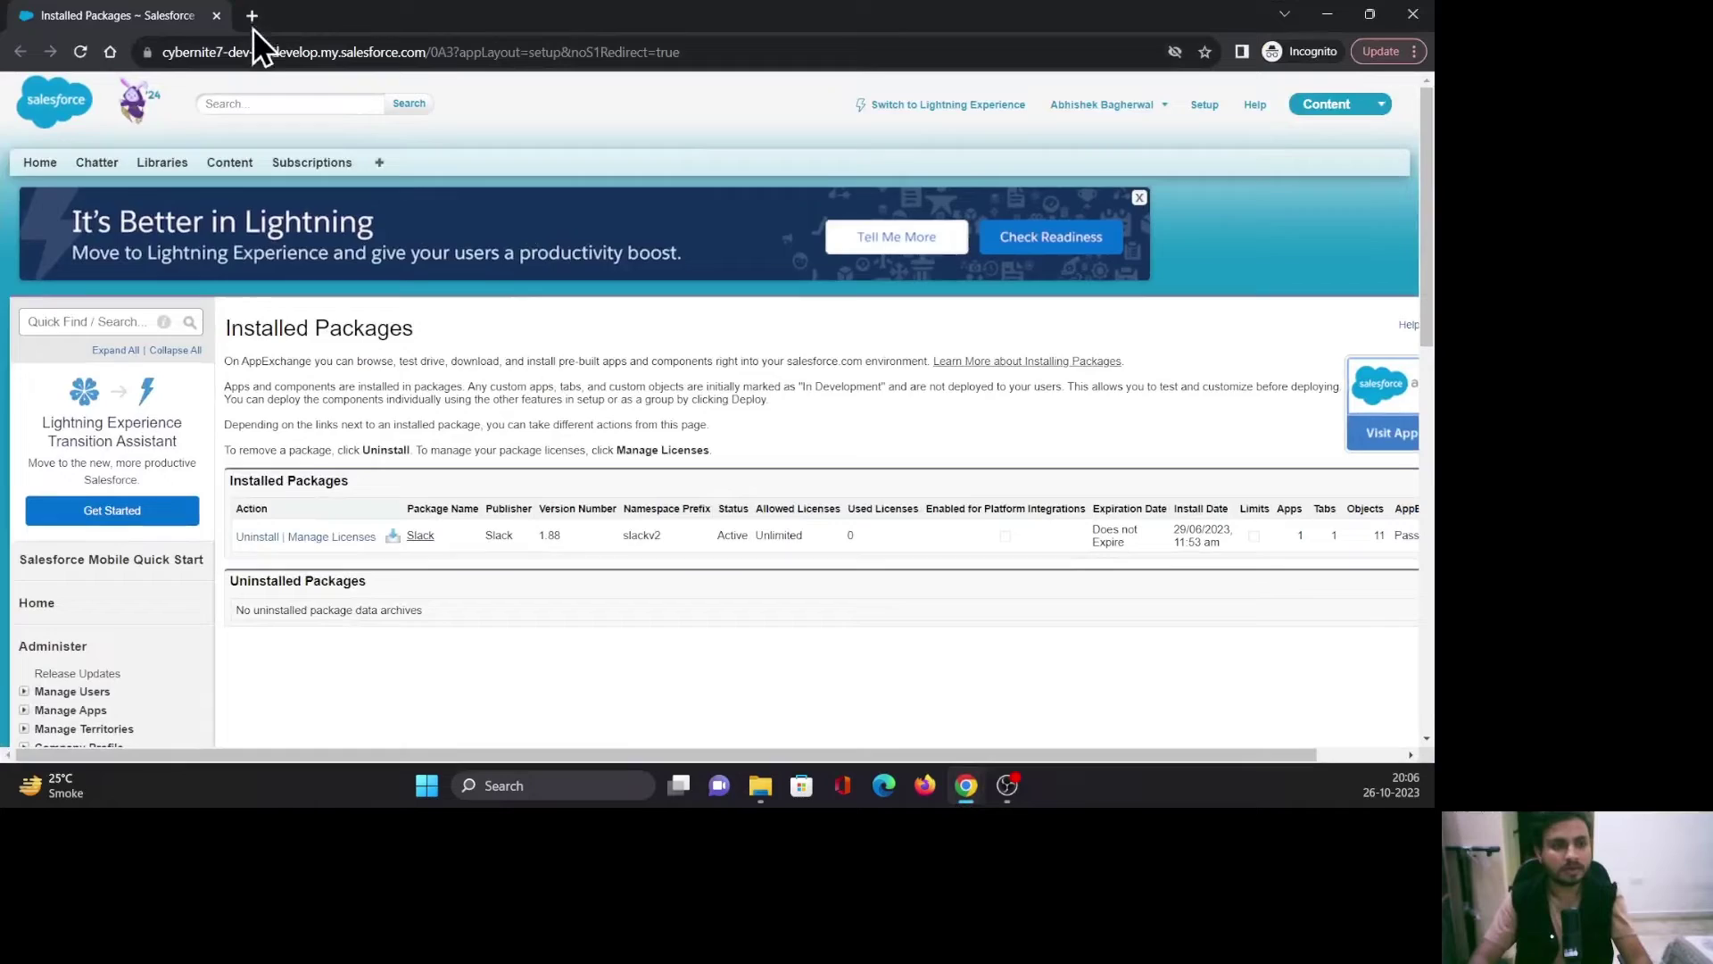
# Load the installation link in a new incognito tab and log in with the account password.
pyautogui.click(253, 18)
pyautogui.hotkey('ctrl', 'v')
pyautogui.press('Return')
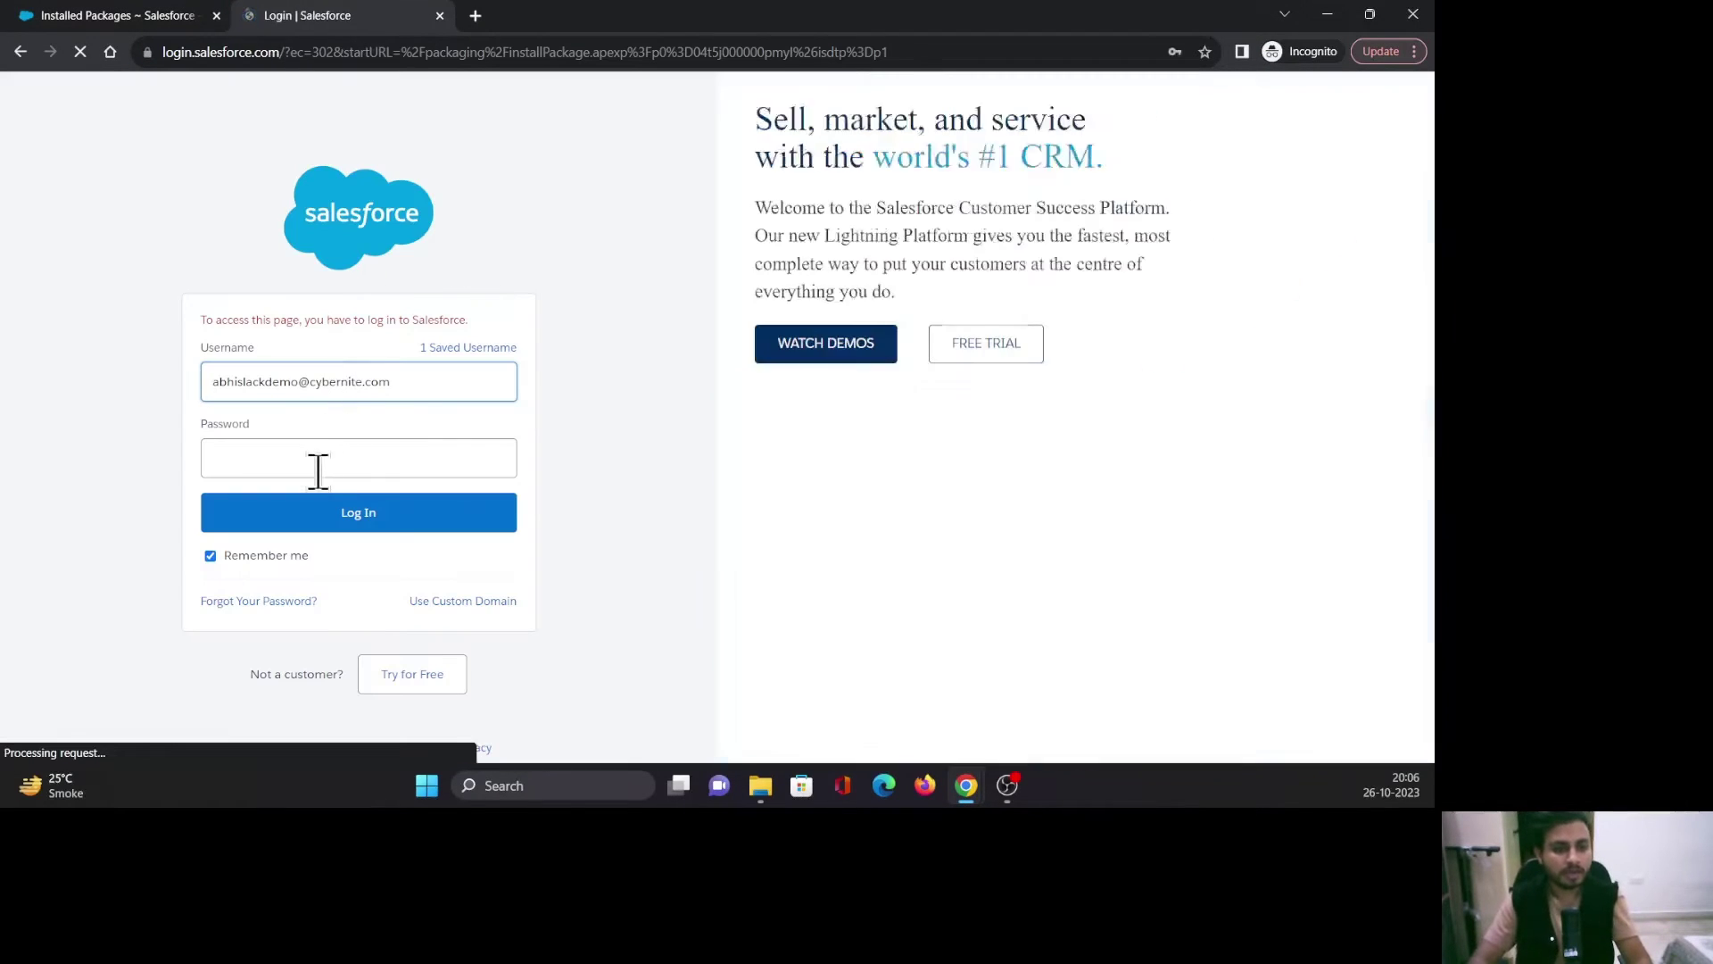
pyautogui.click(317, 460)
pyautogui.click(115, 15)
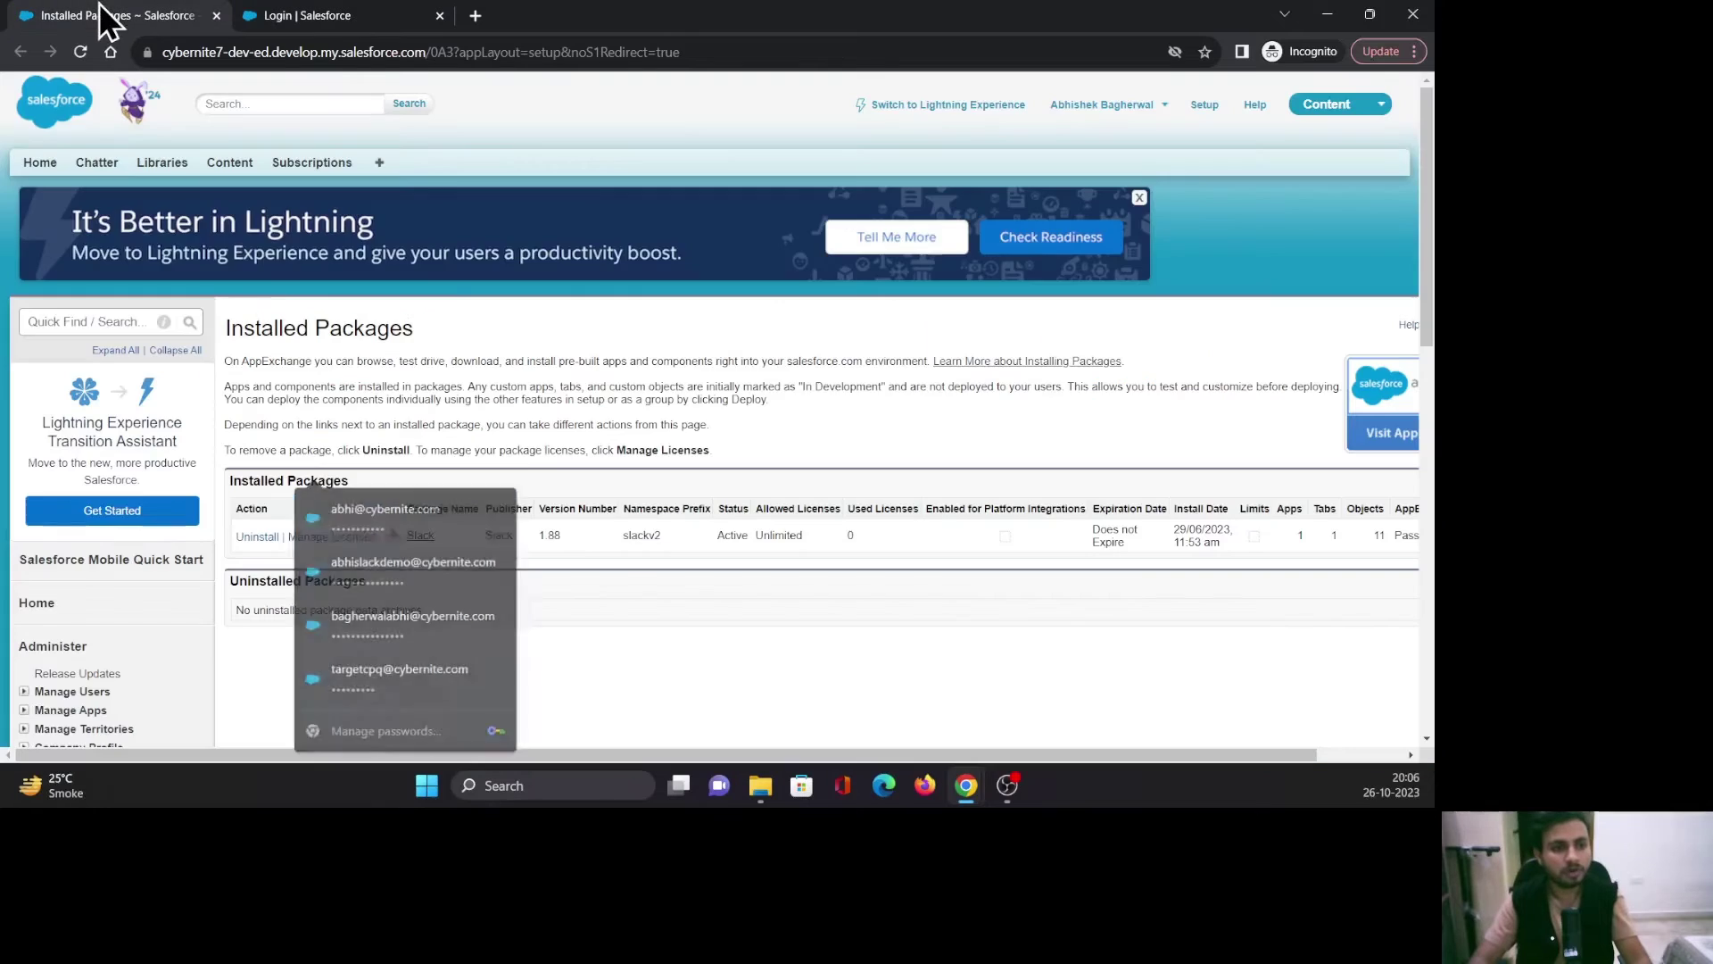
pyautogui.click(291, 15)
pyautogui.click(248, 451)
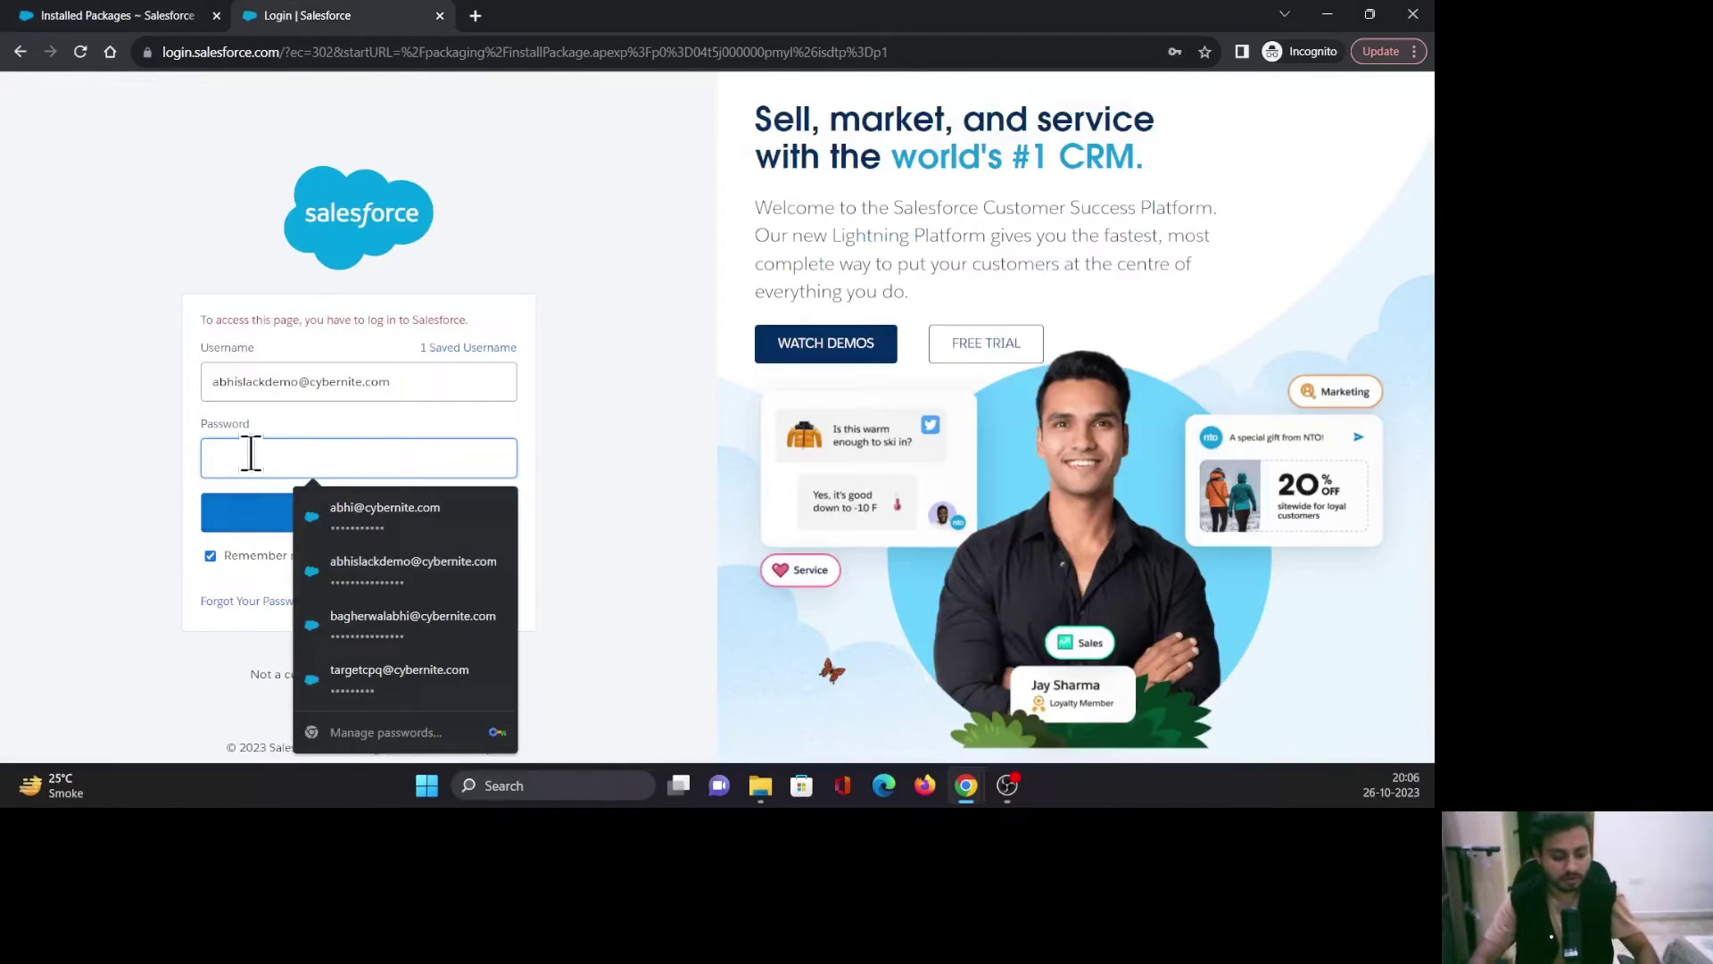
pyautogui.write('••••••••')
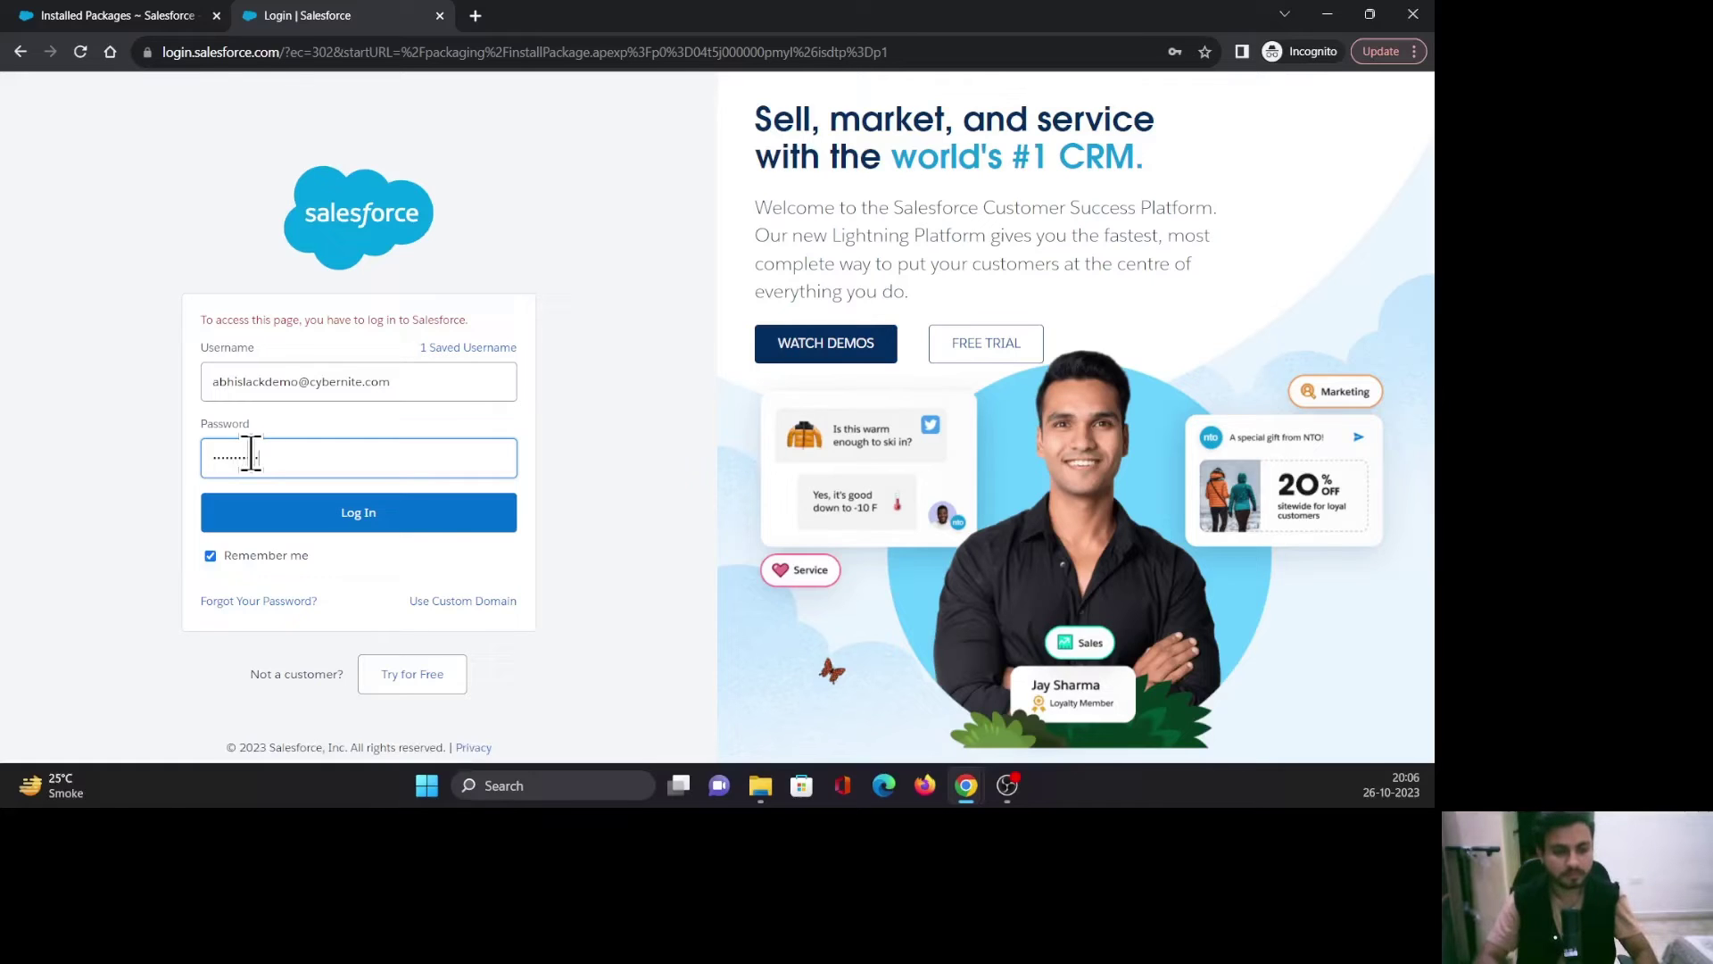
pyautogui.write('•••')
pyautogui.press('Return')
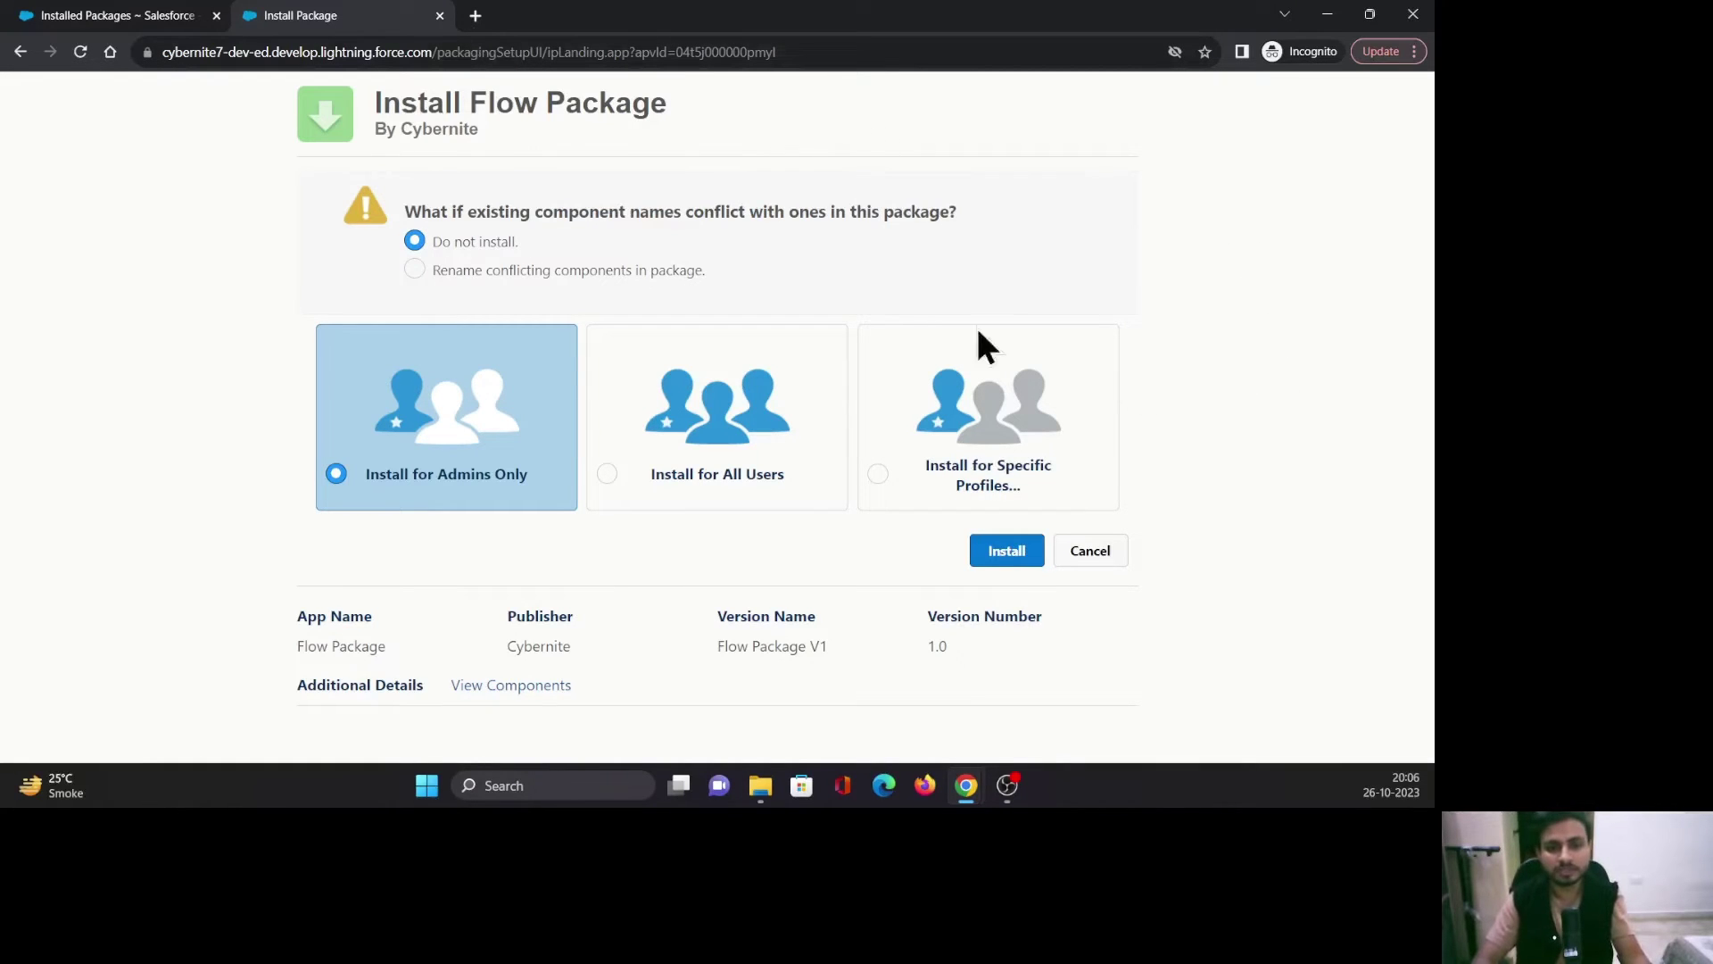
# Install Flow Package V1 version 1.0 for admins only.
pyautogui.moveTo(690, 100); pyautogui.dragTo(400, 129)
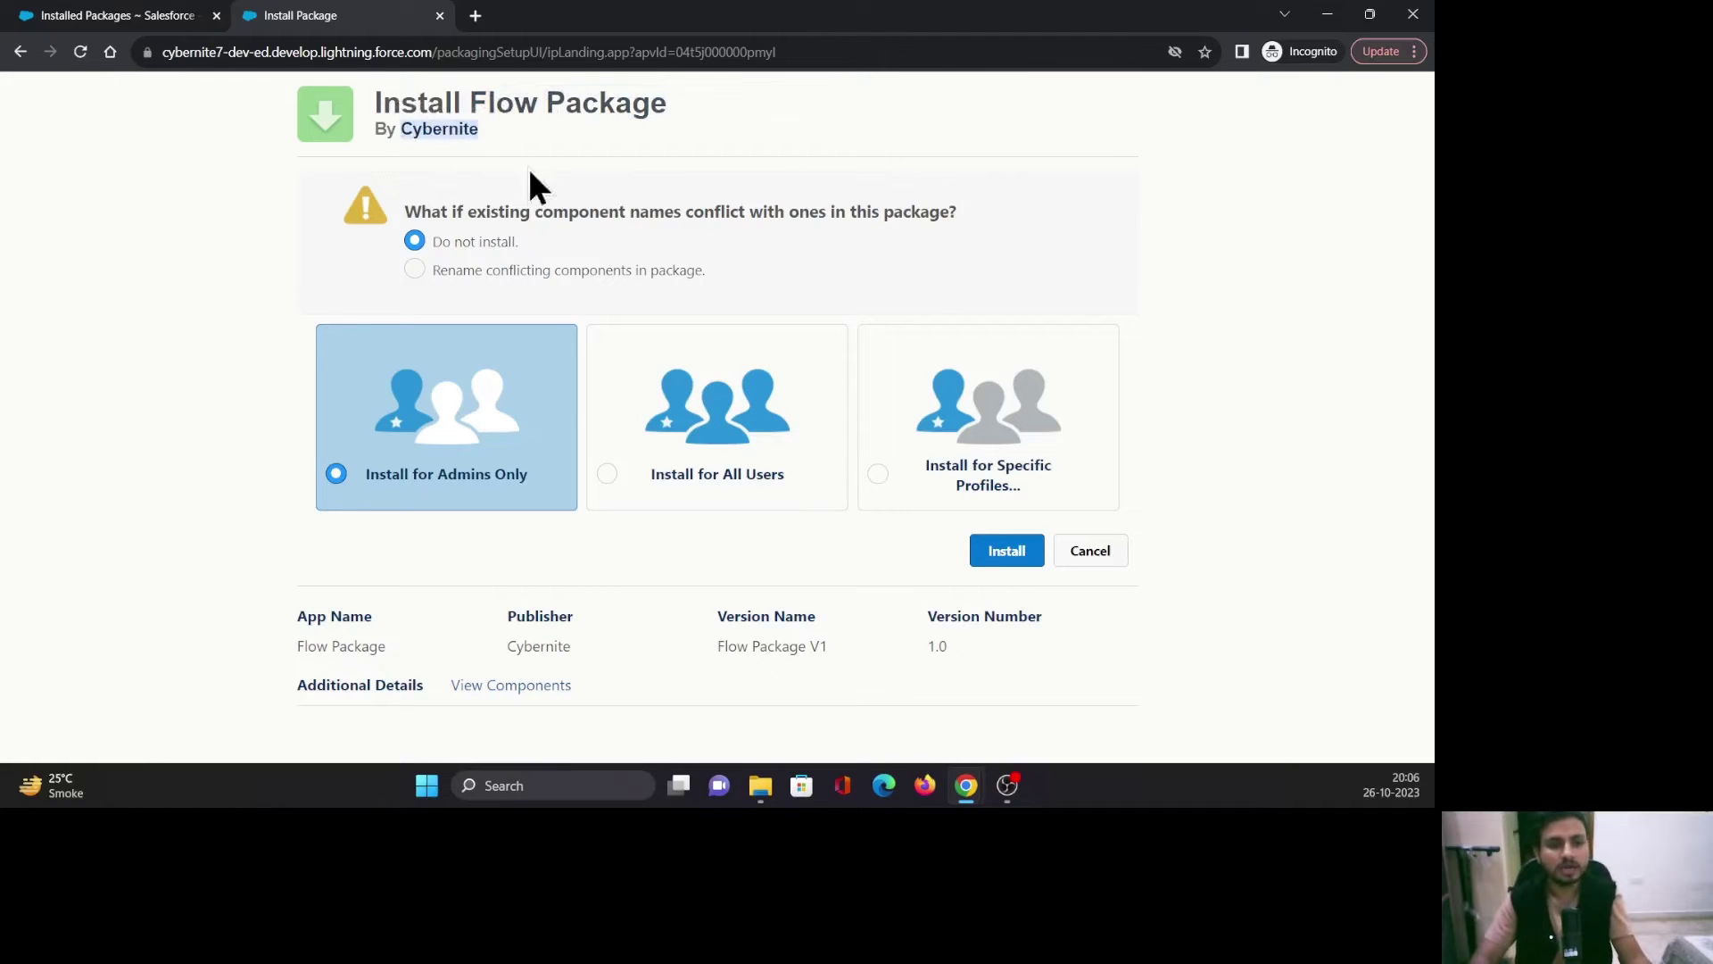
pyautogui.click(1142, 331)
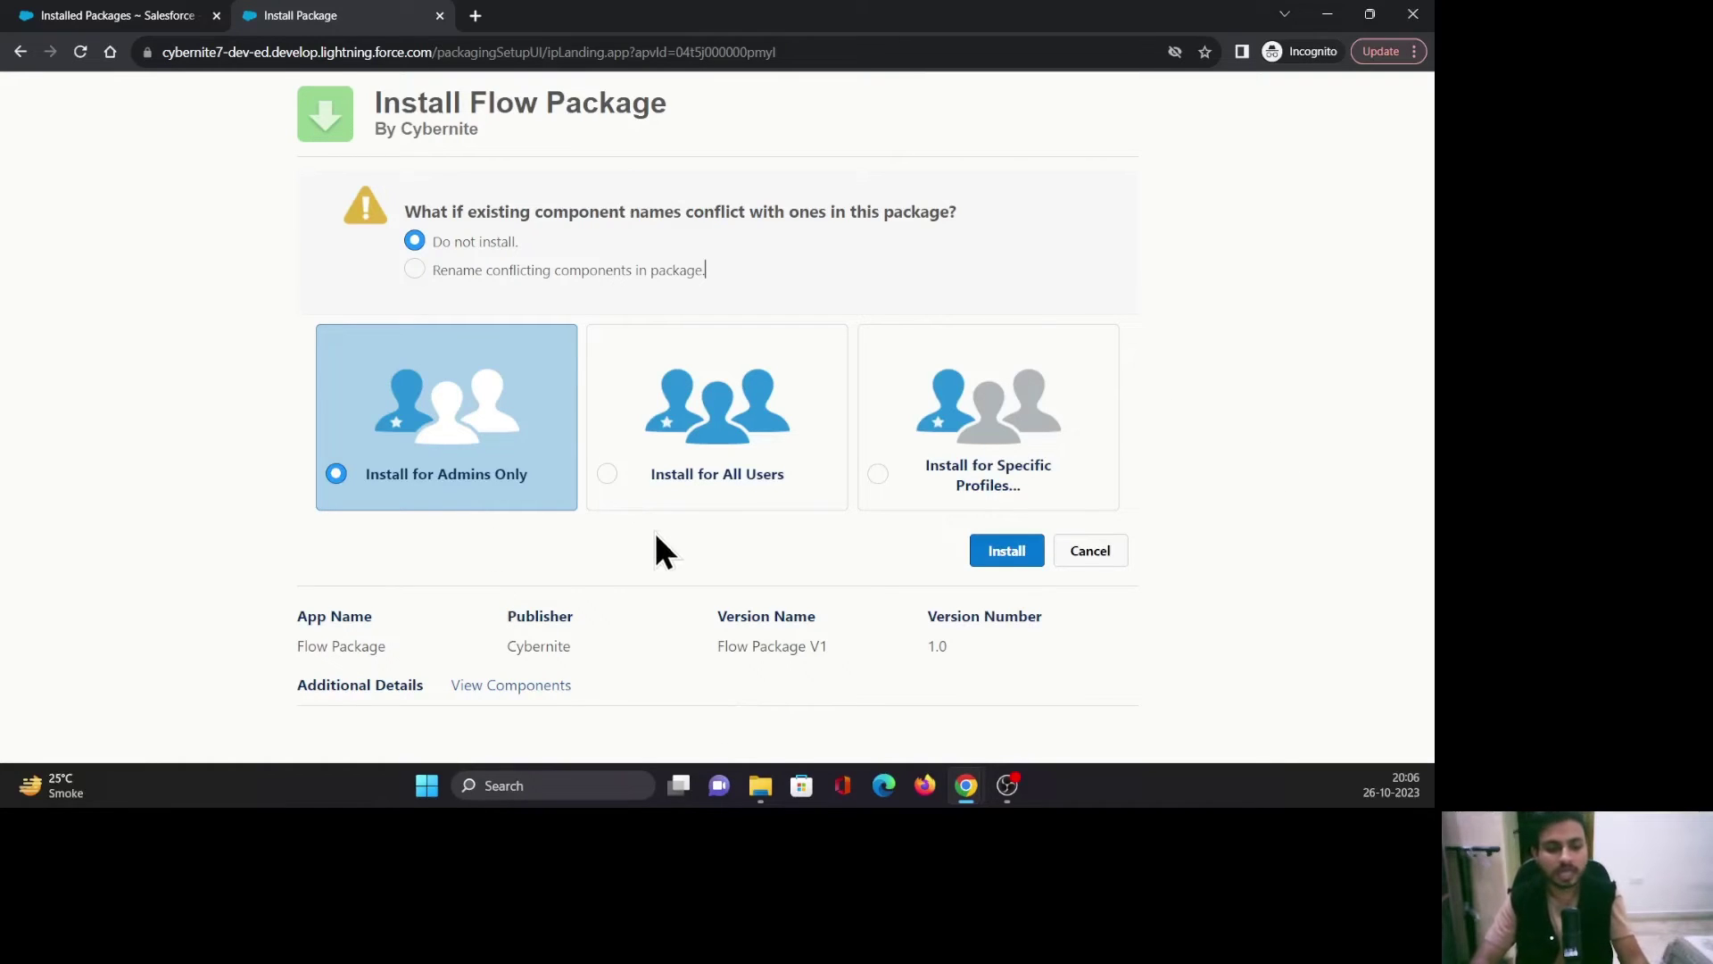
pyautogui.click(997, 554)
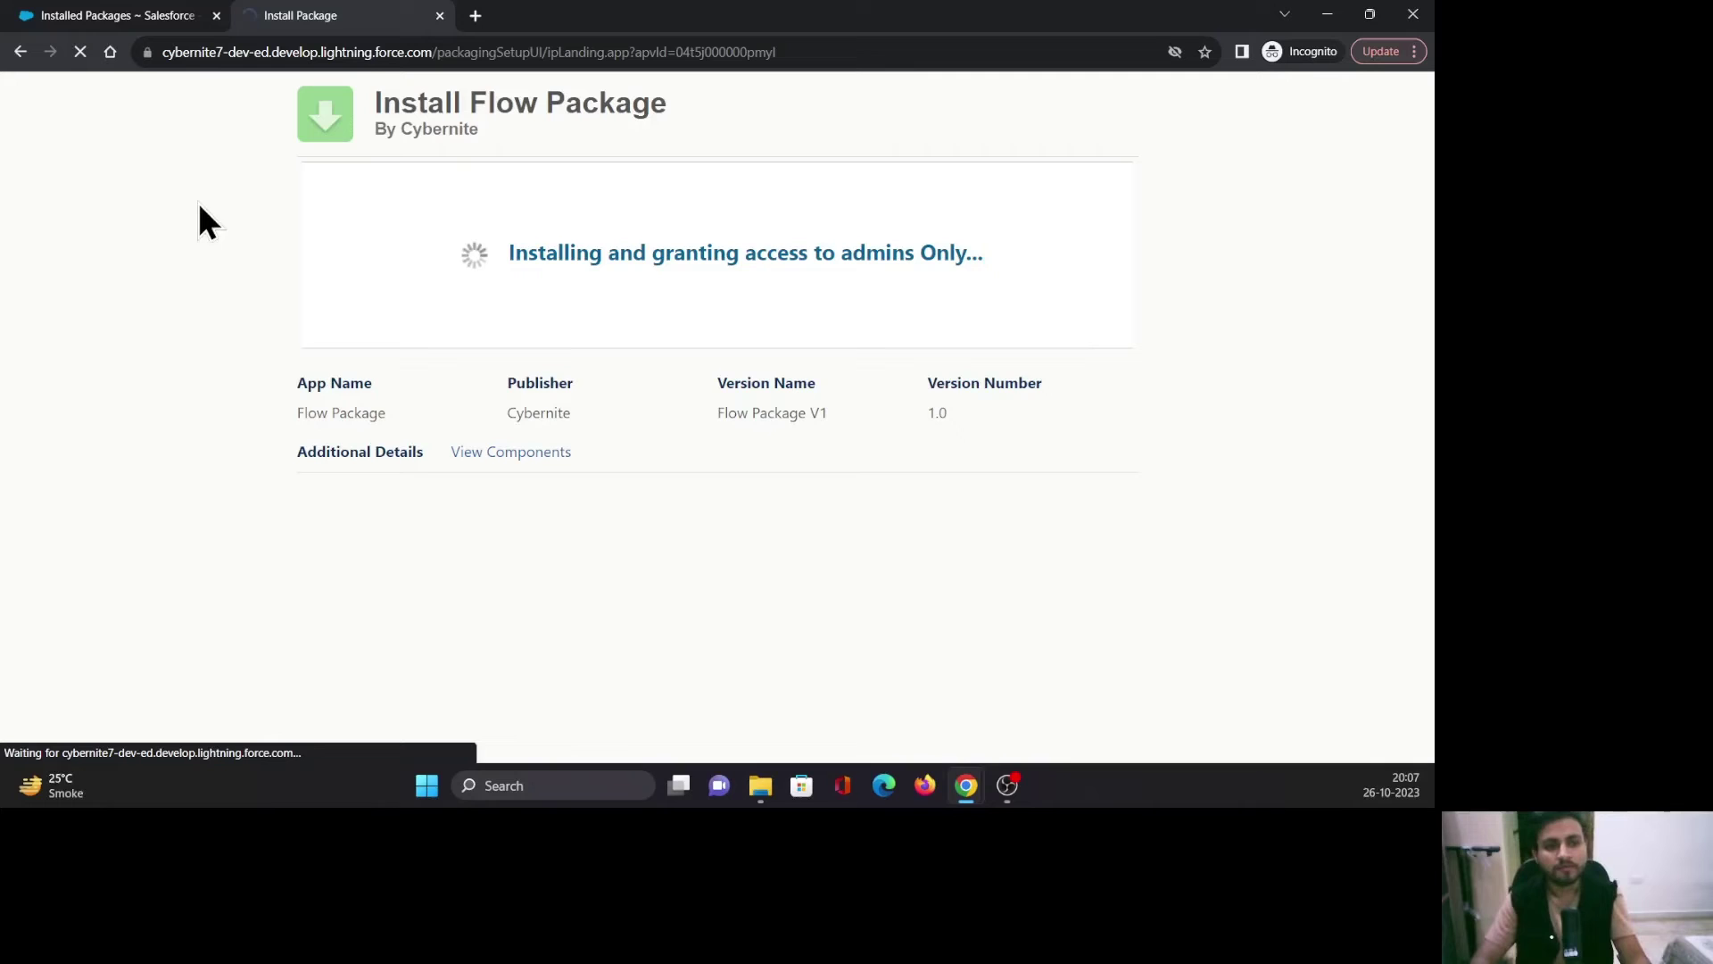
# Refresh Installed Packages and click Done on the completed installation.
pyautogui.click(115, 16)
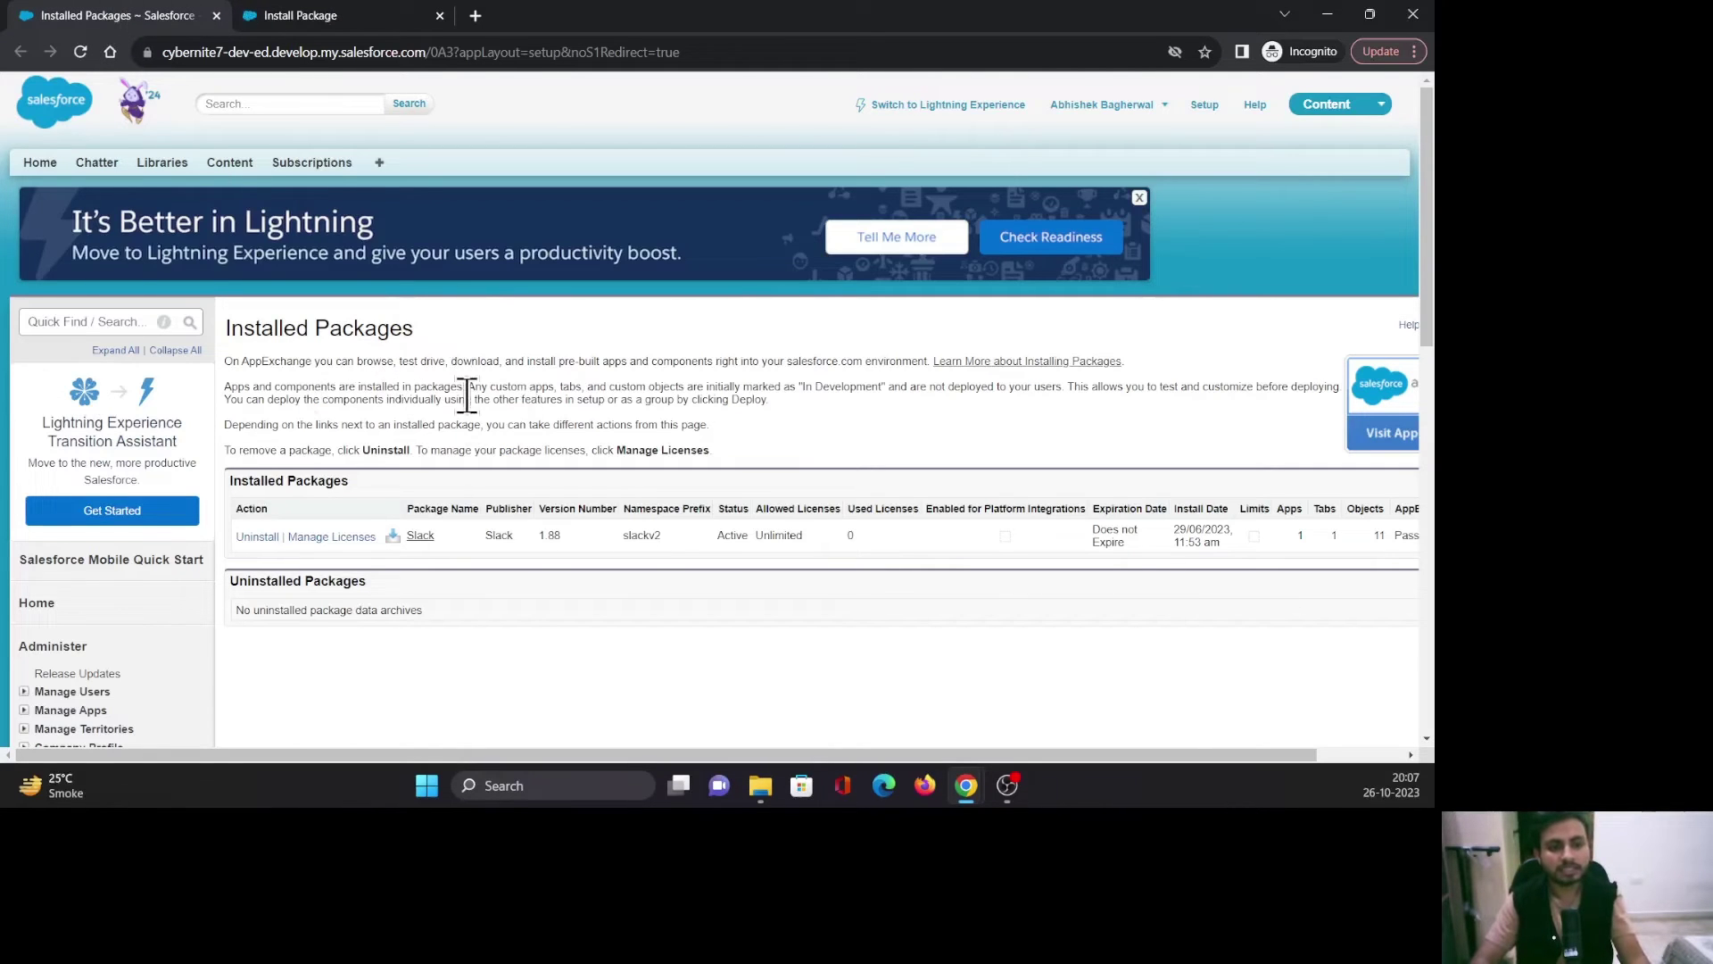
pyautogui.click(79, 53)
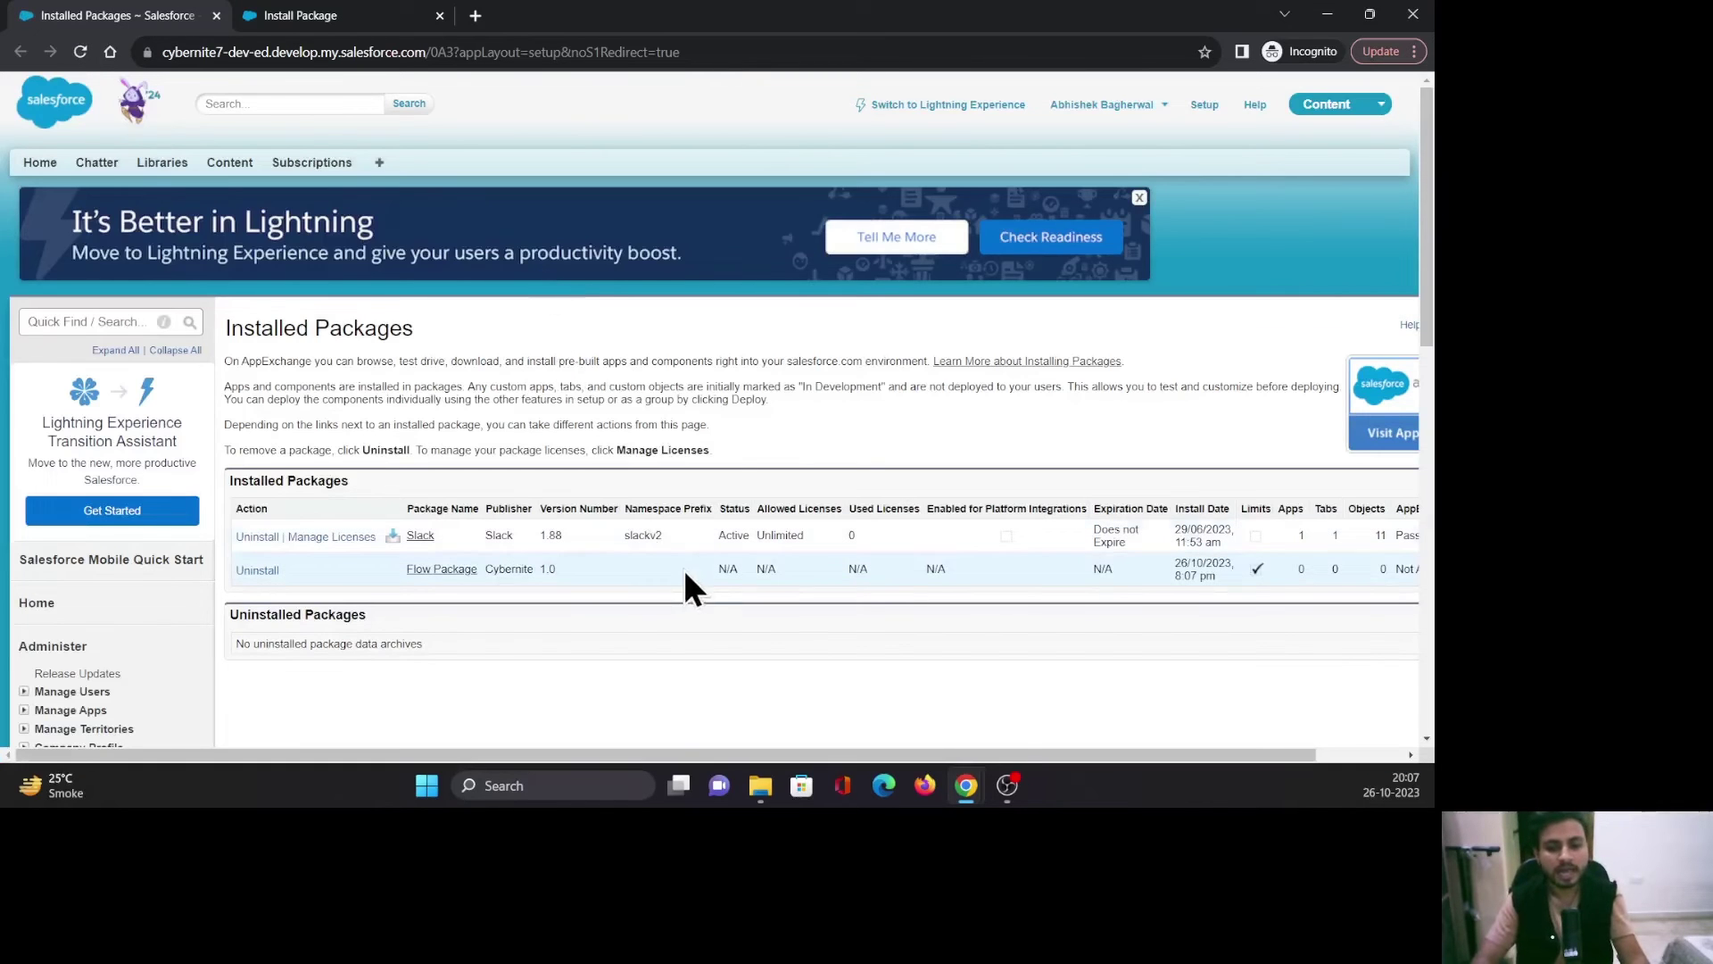
pyautogui.hotkey('ctrl', 'Tab')
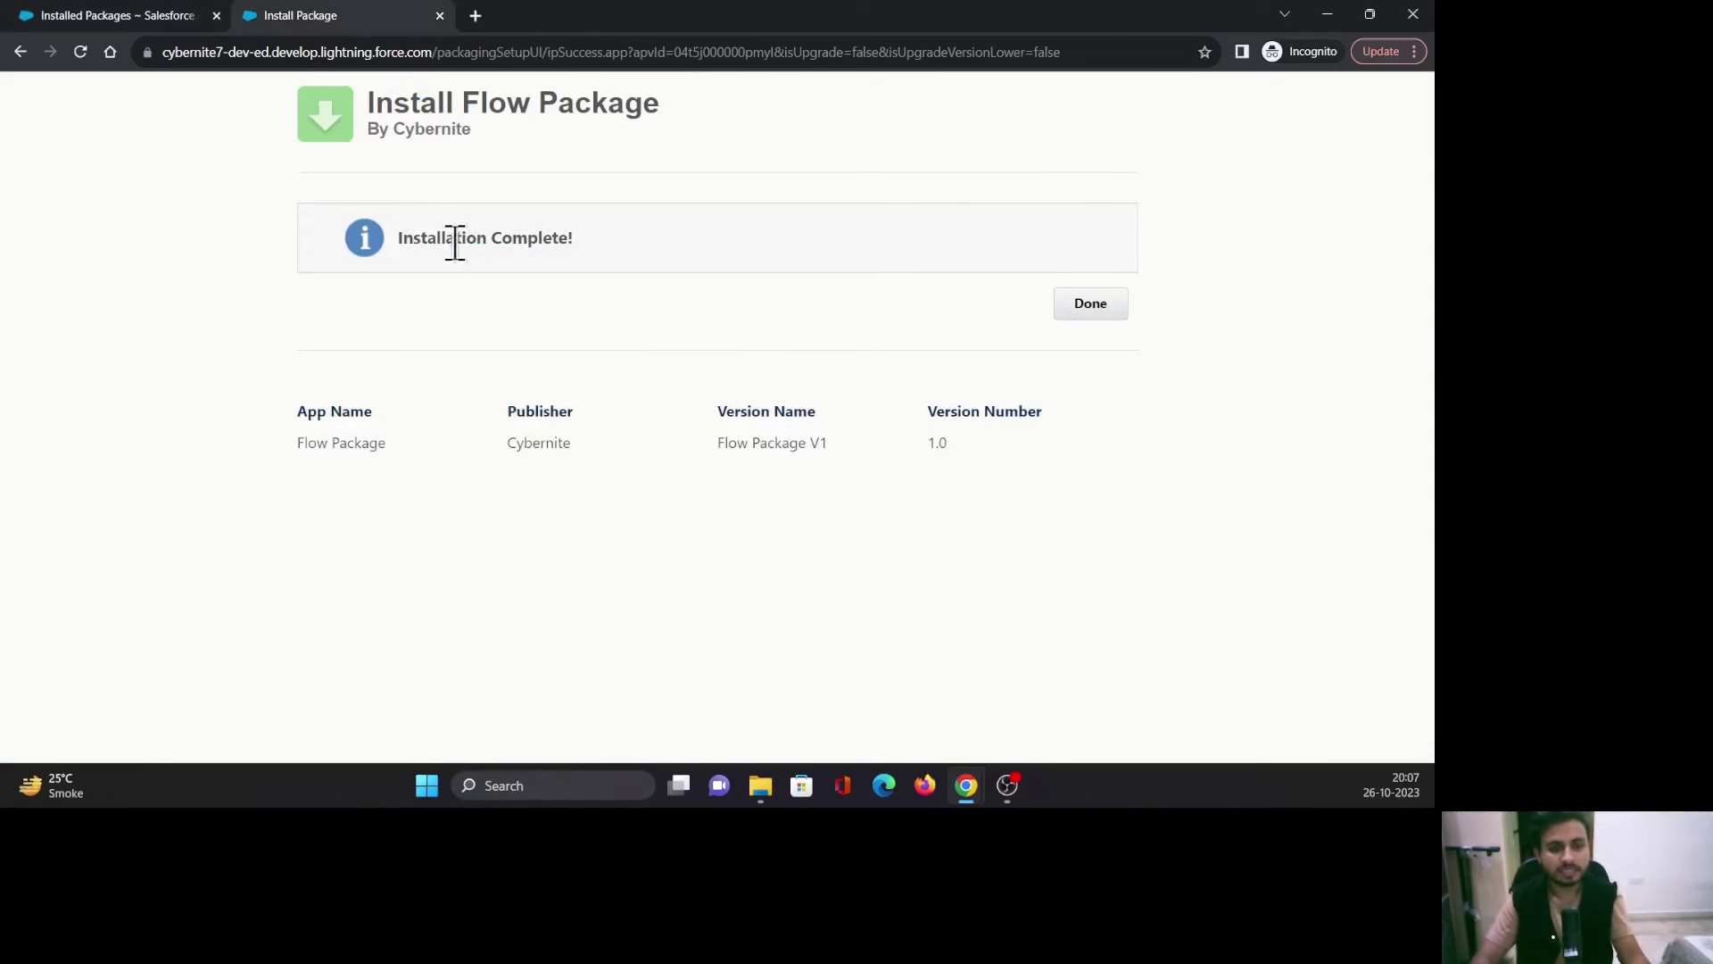
pyautogui.click(1080, 308)
pyautogui.click(58, 13)
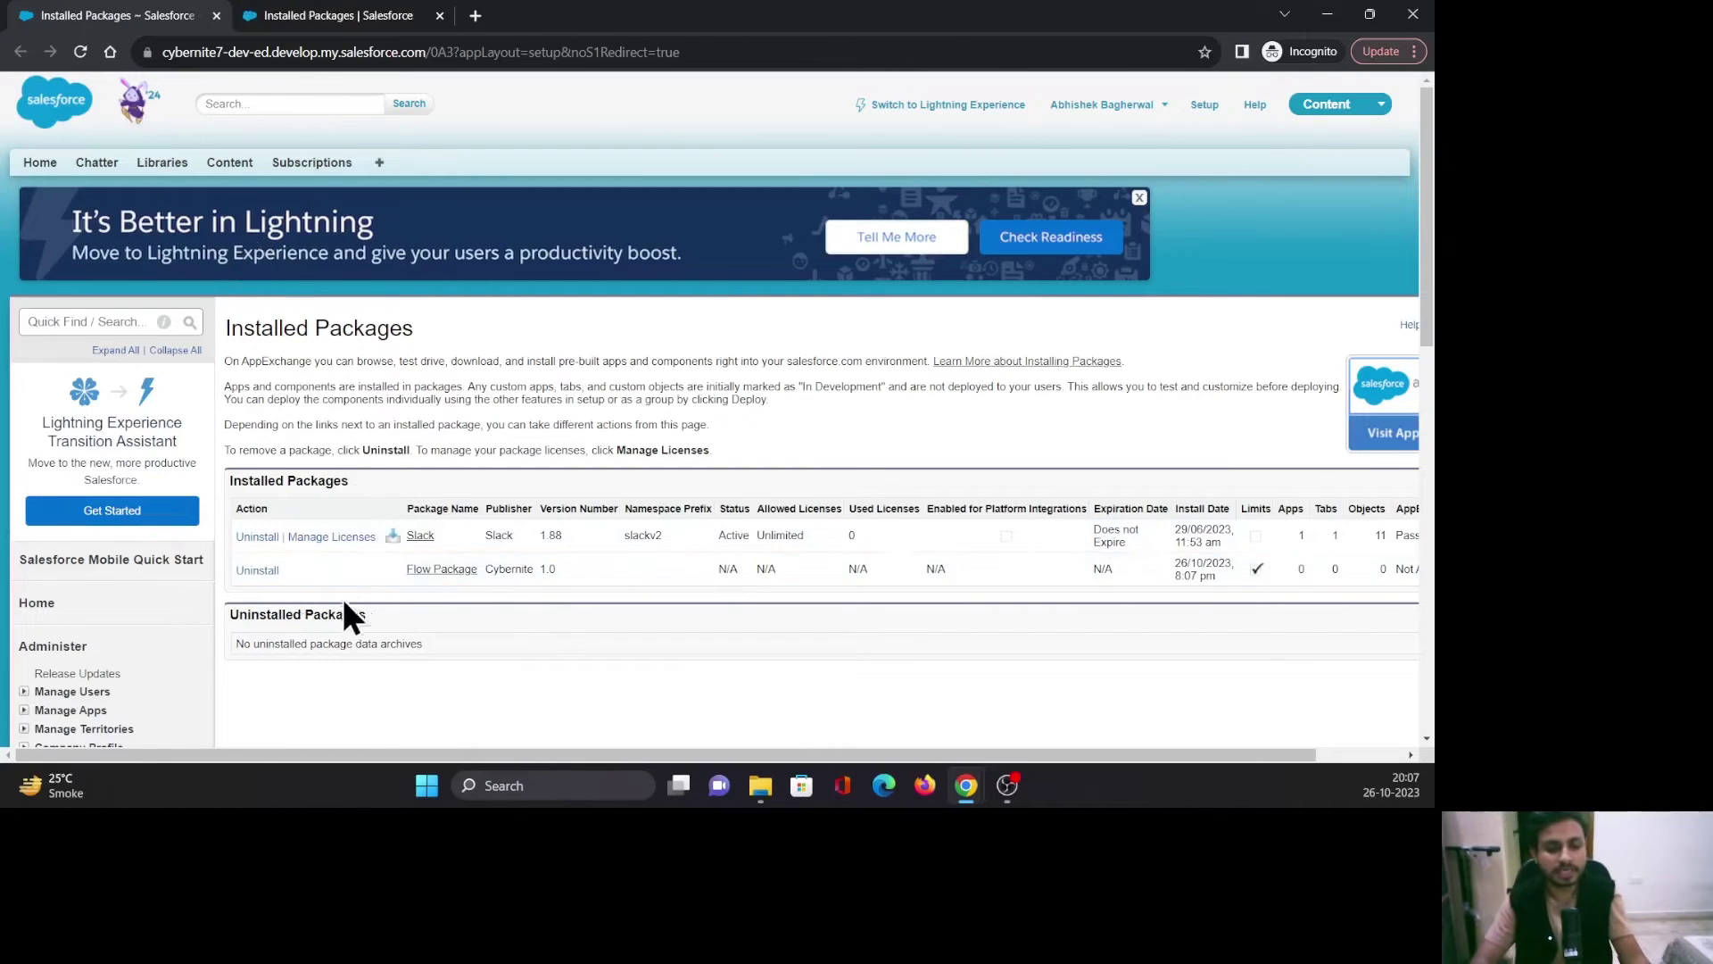
# View Flow Package's components, highlighting the Reactive_Screen_Flow entry.
pyautogui.click(446, 572)
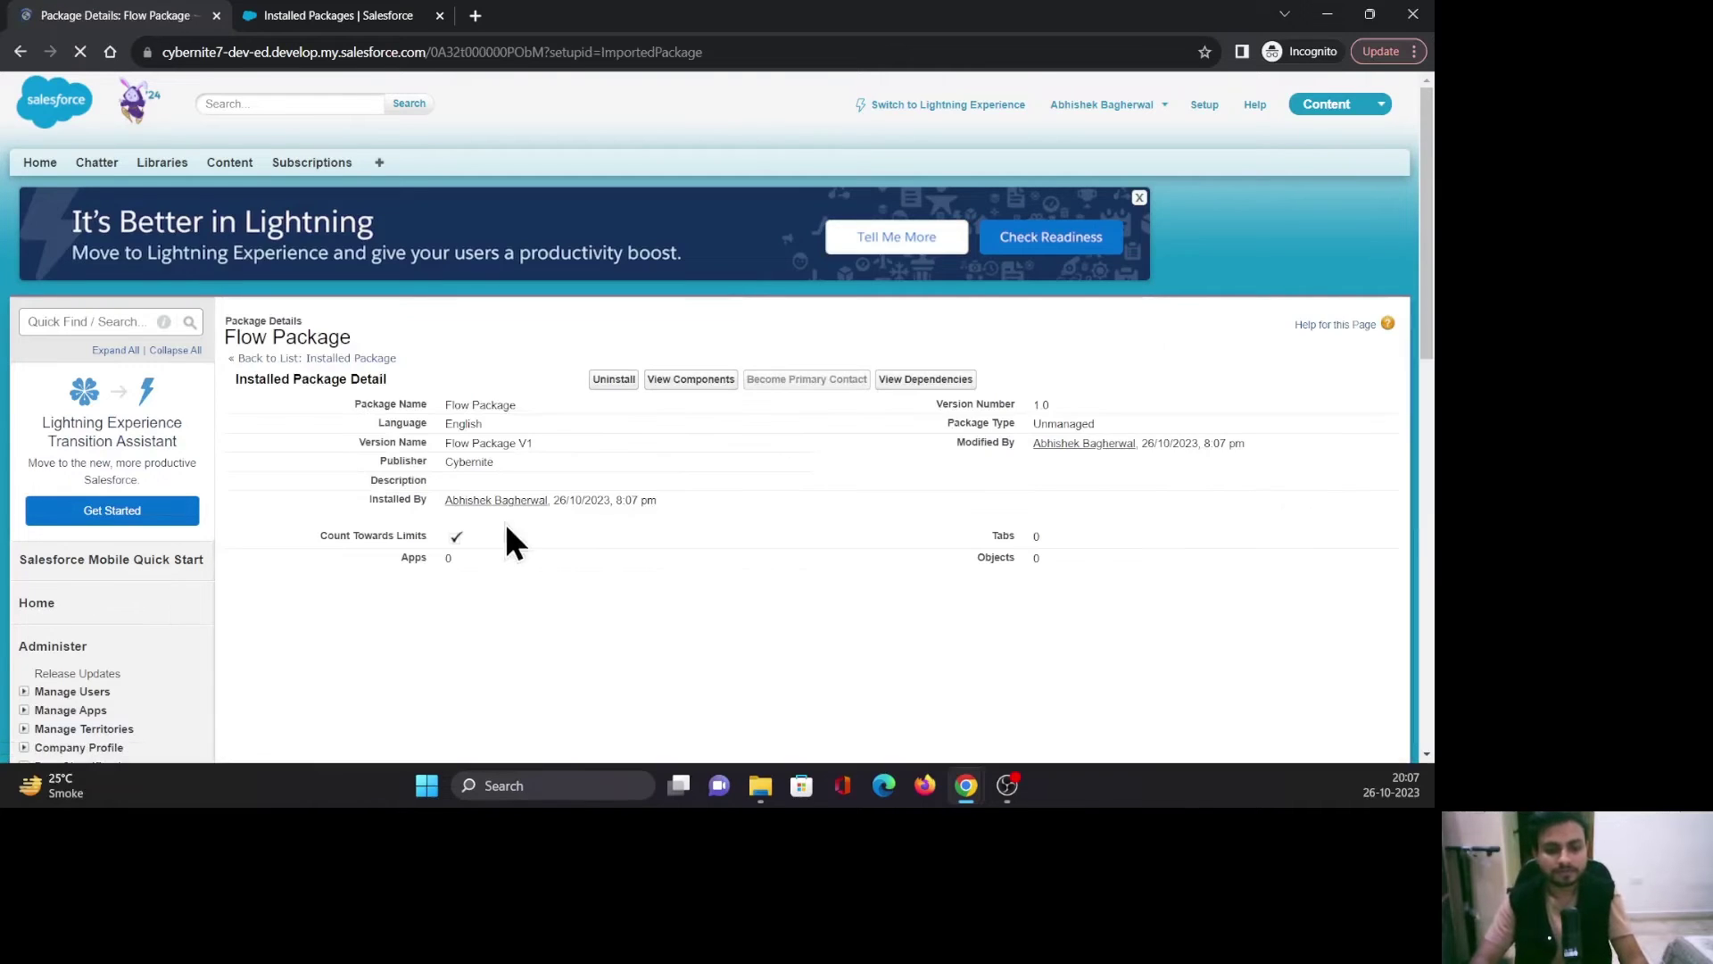
pyautogui.click(671, 382)
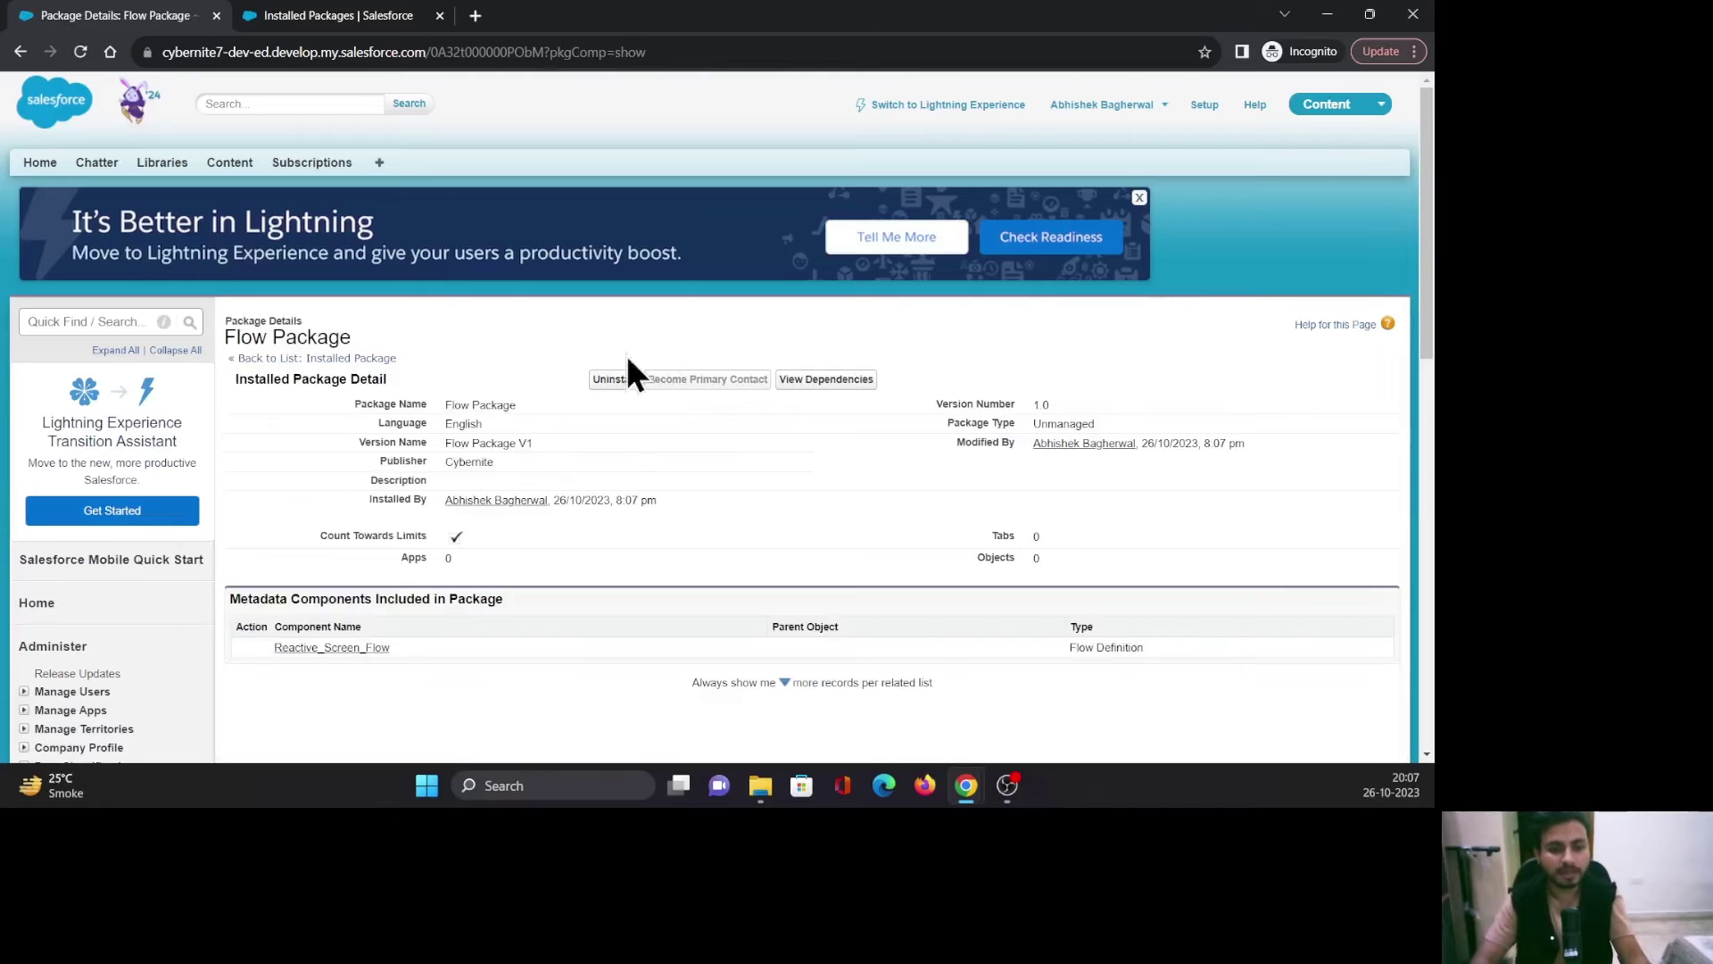
pyautogui.moveTo(350, 657)
pyautogui.mouseDown()
pyautogui.moveTo(323, 653)
pyautogui.moveTo(344, 646)
pyautogui.mouseUp()
pyautogui.click(456, 684)
# Filter the Setup menu for 'flow' and open the Flows page.
pyautogui.click(295, 18)
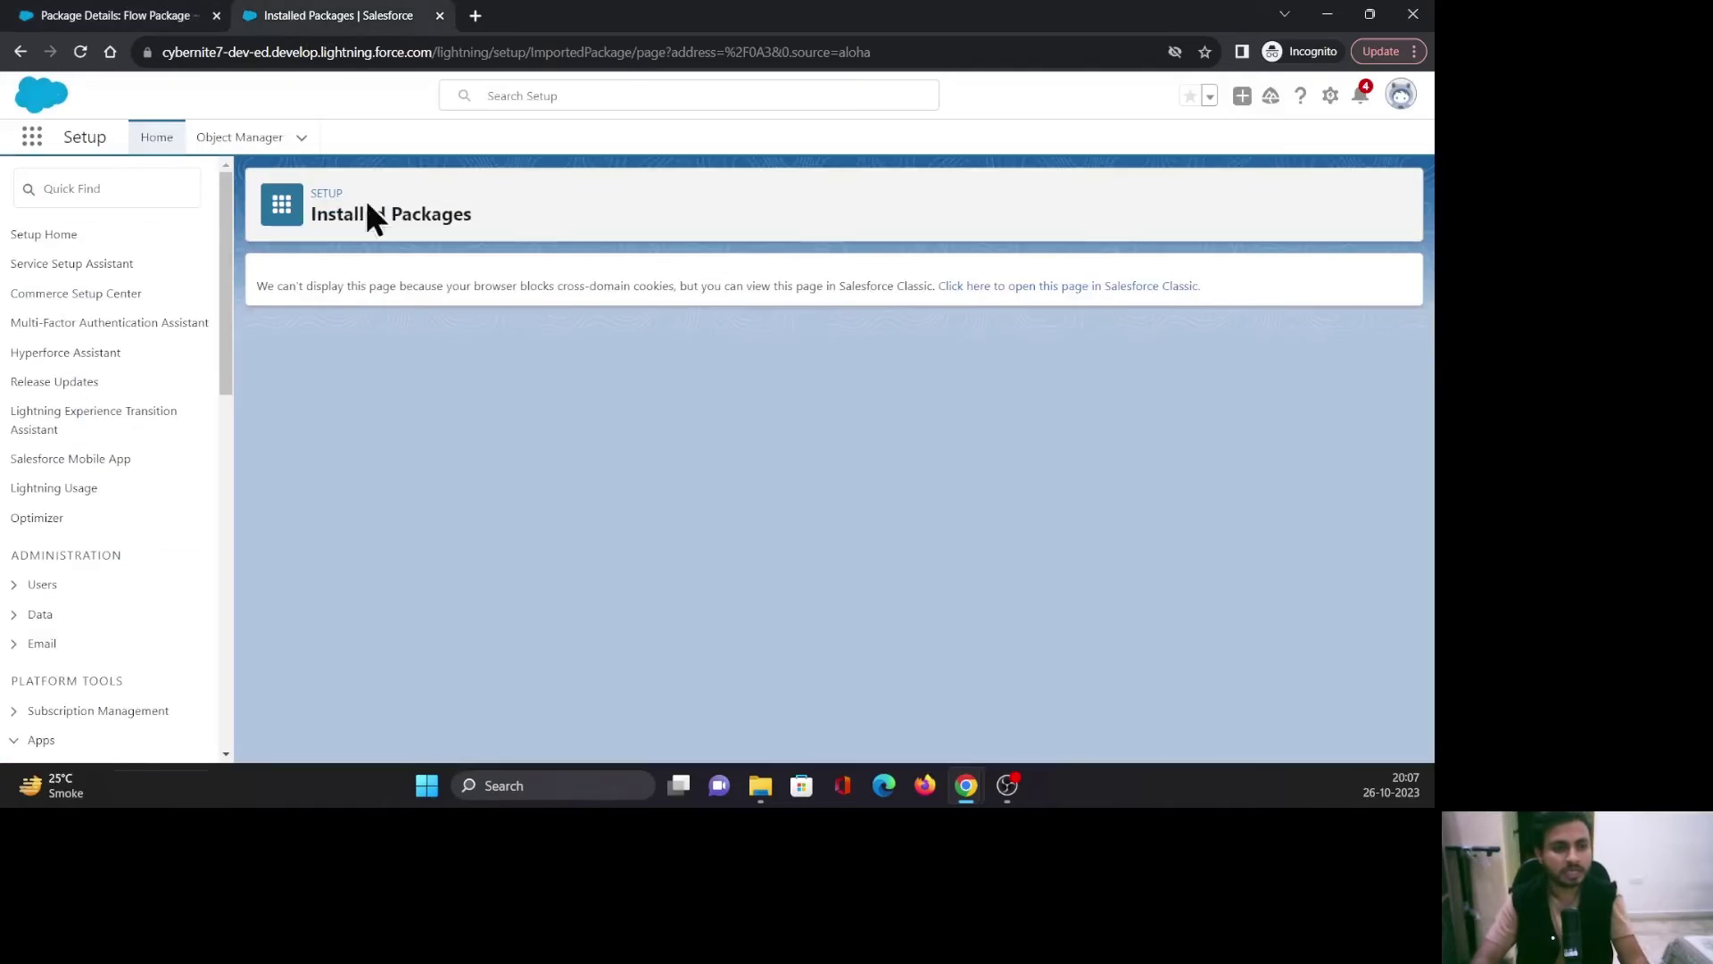
pyautogui.click(124, 178)
pyautogui.write('flow')
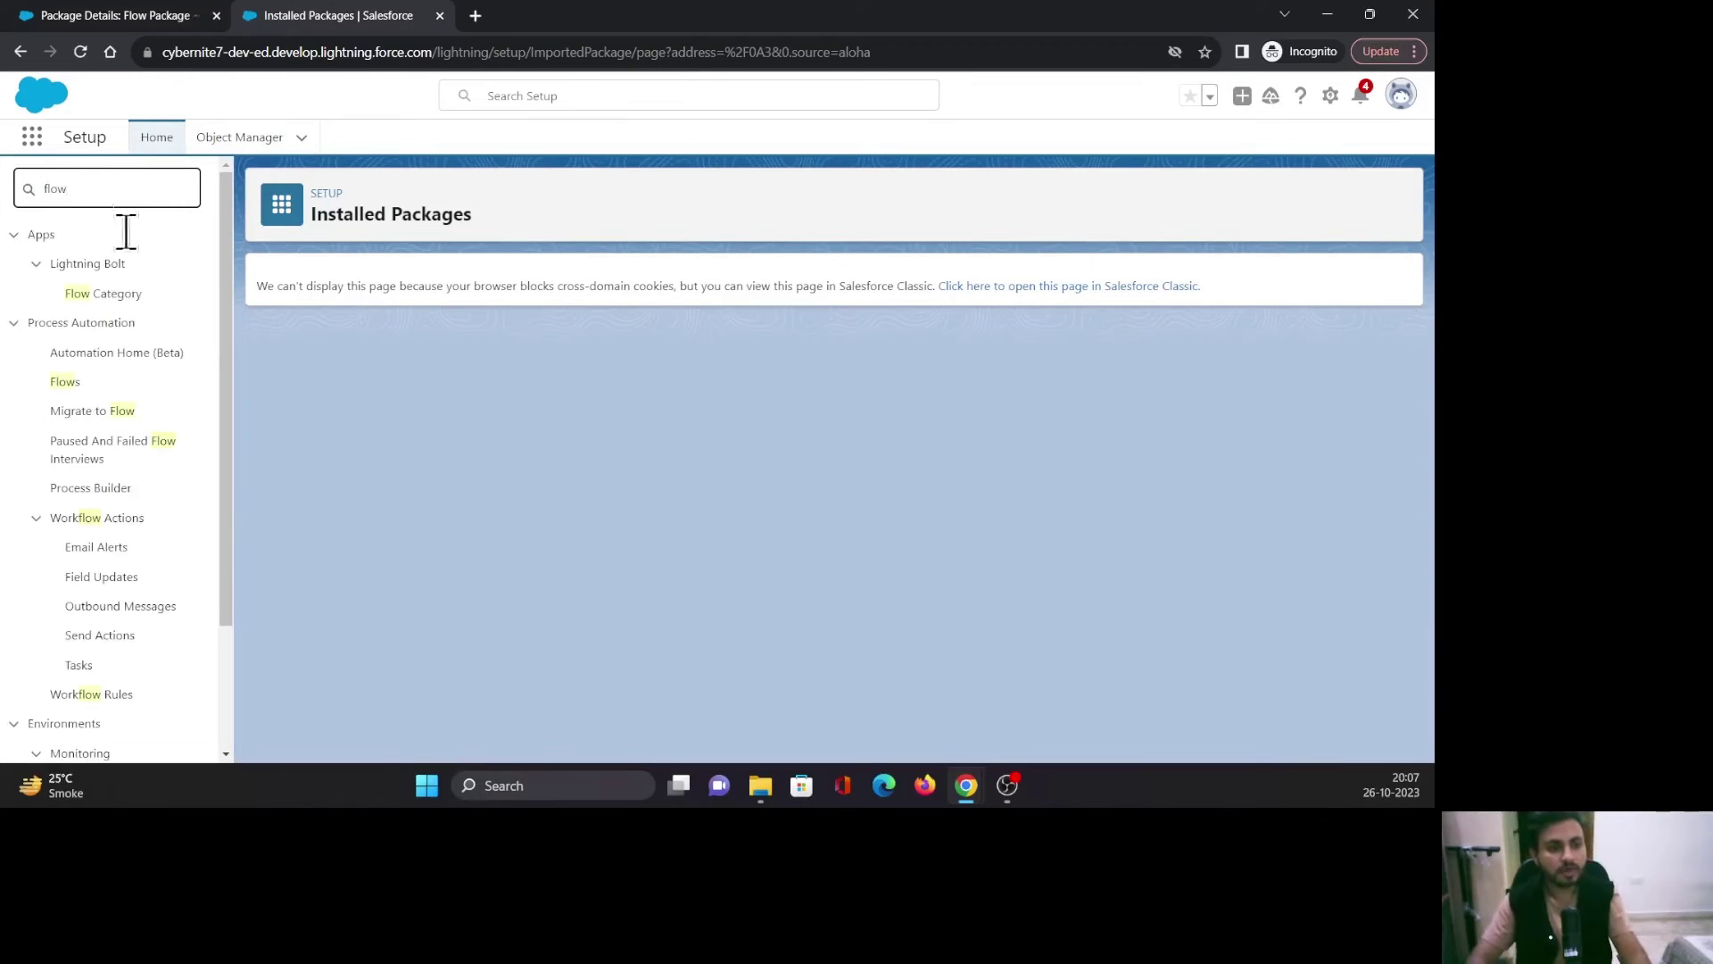
pyautogui.click(62, 384)
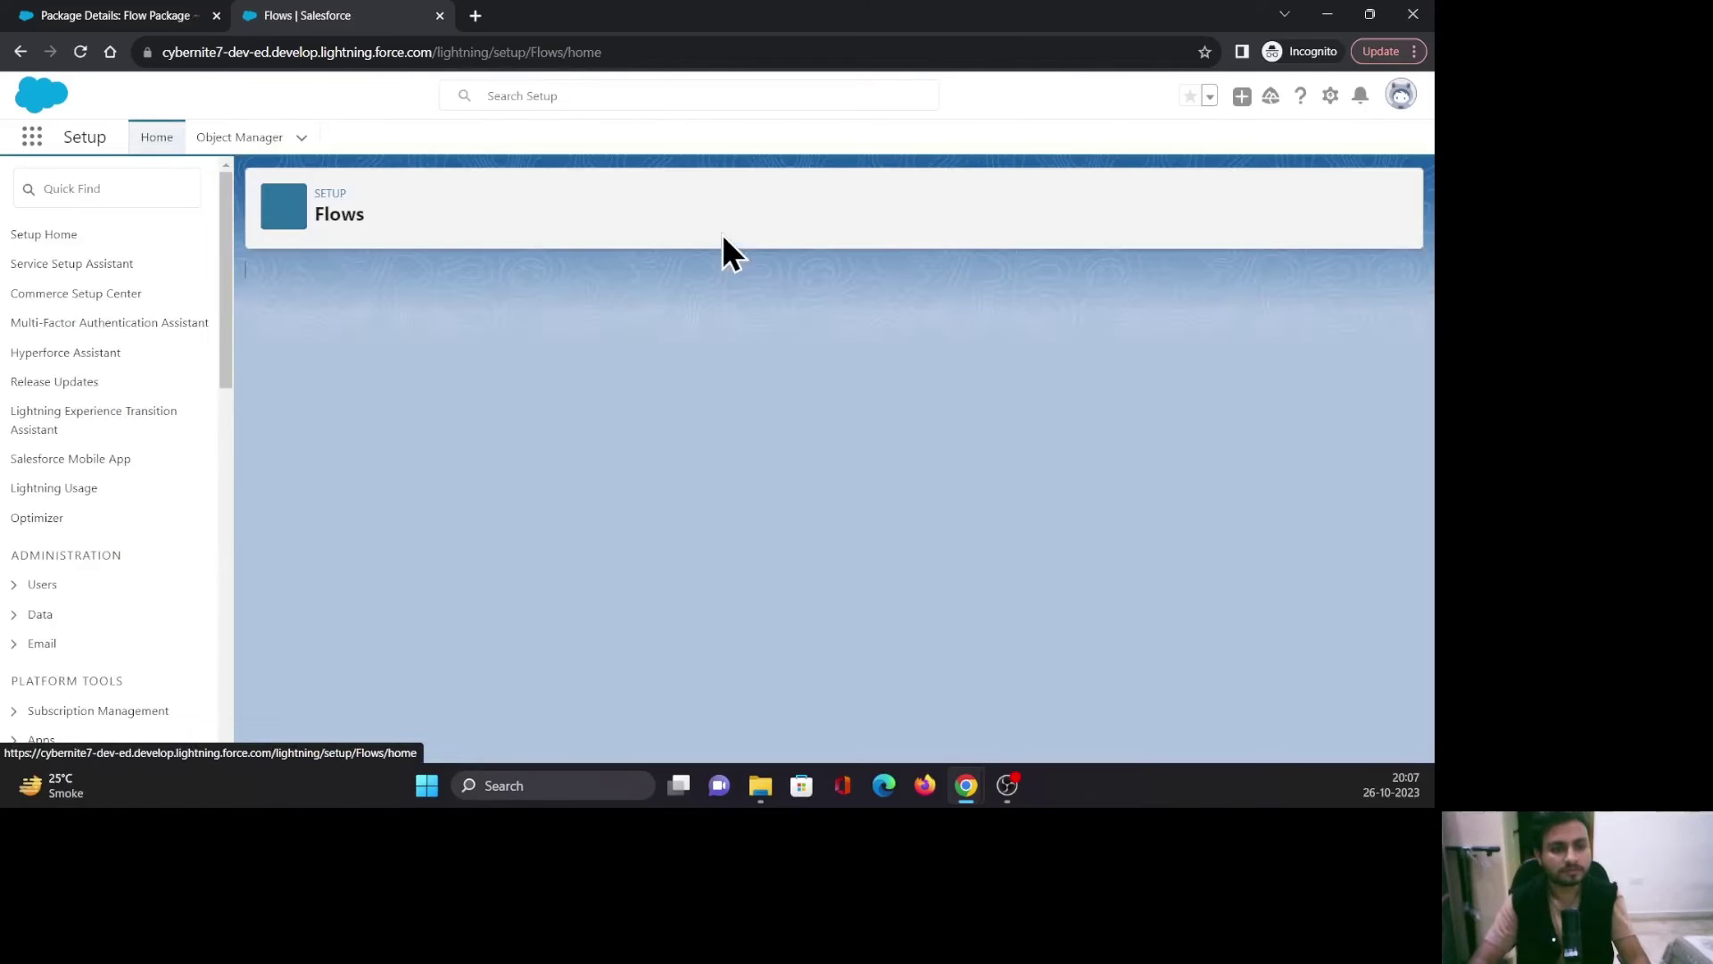
# Find Reactive Screen Flow marked Unmanaged in the target org's flows, then switch to the source org.
pyautogui.click(165, 16)
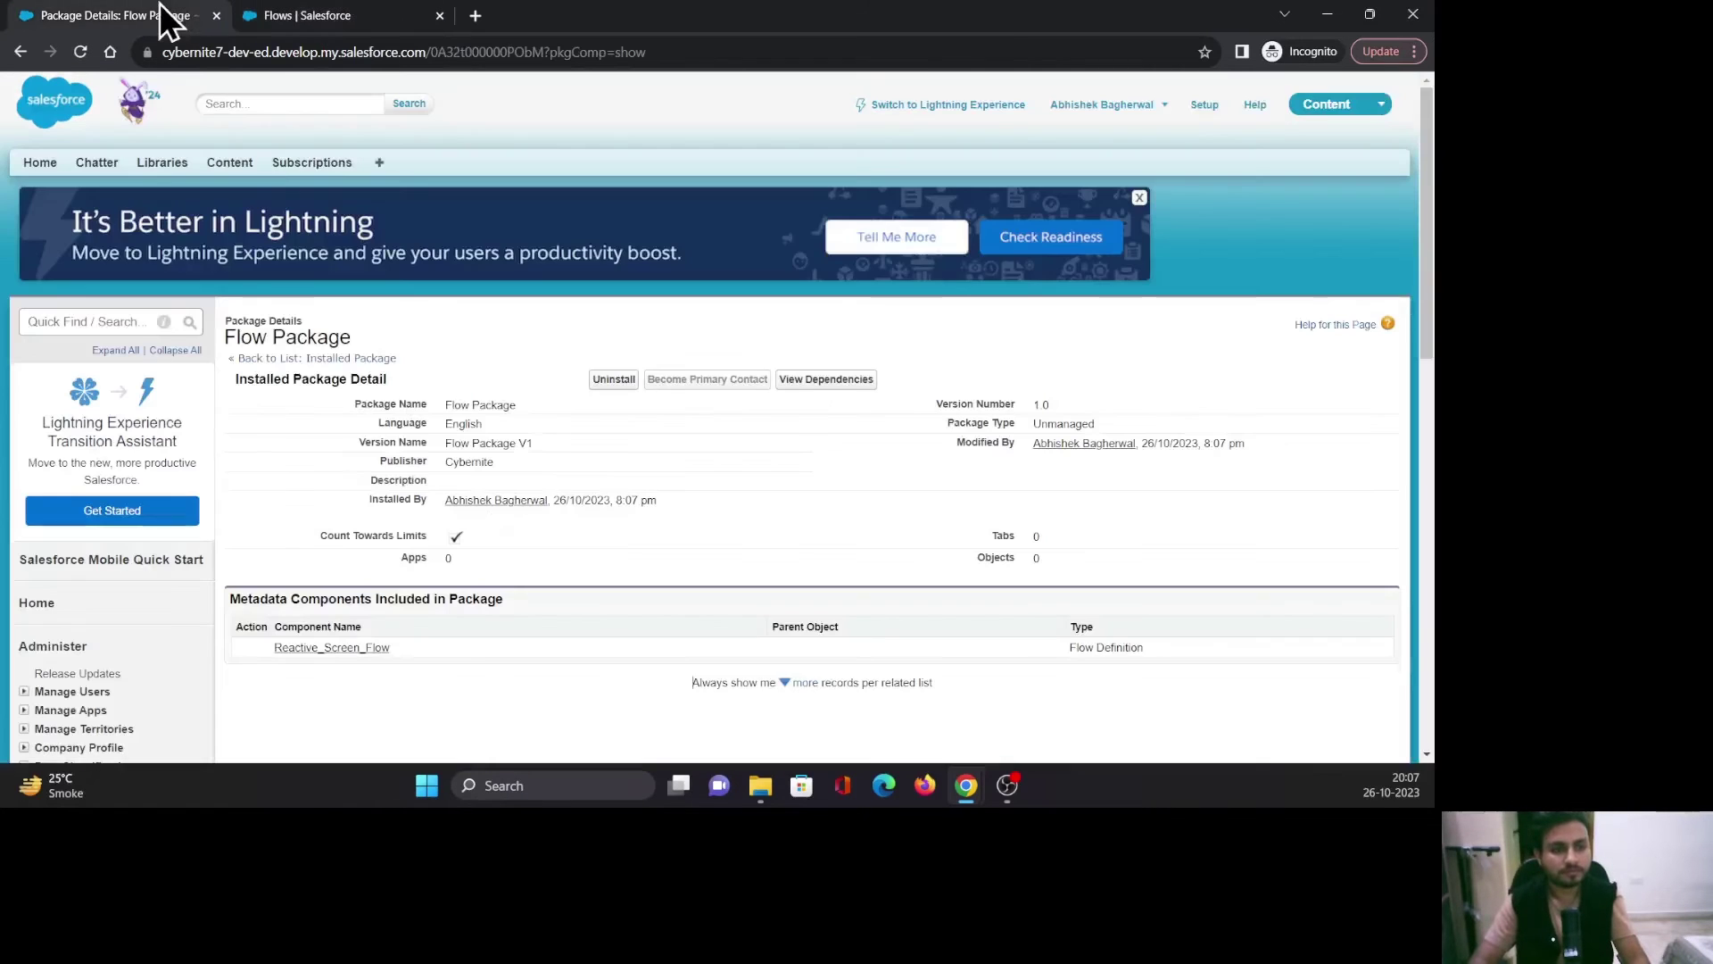
pyautogui.click(286, 16)
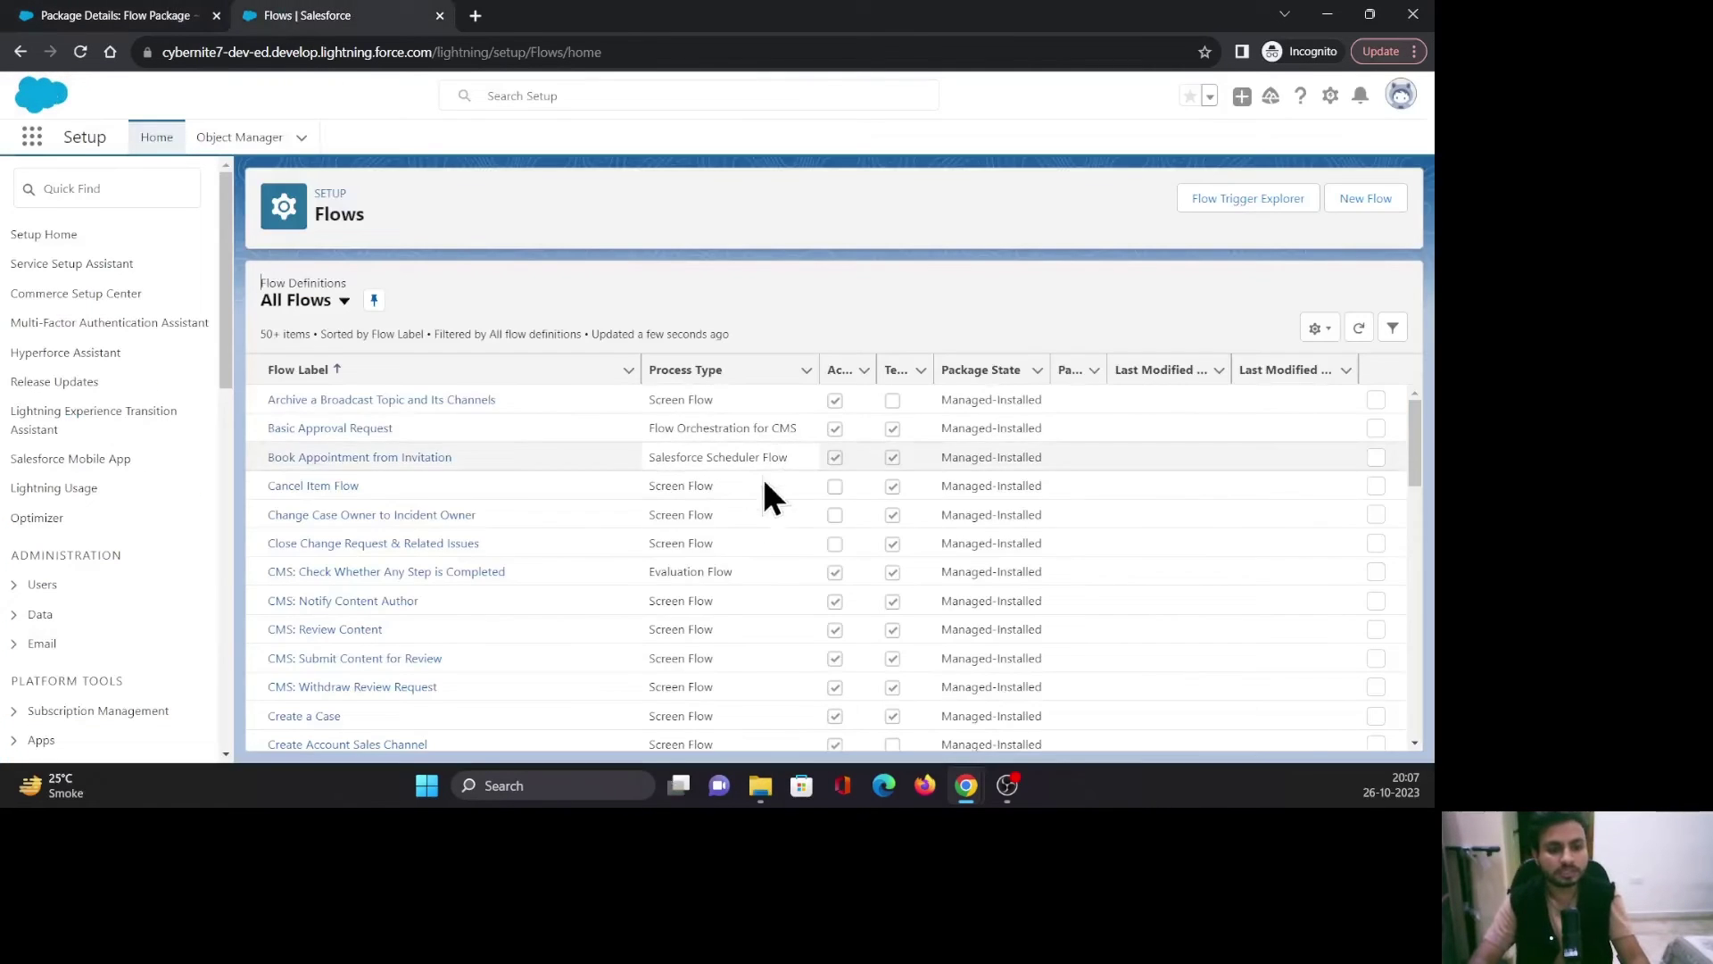
pyautogui.scroll(-5, 625, 589)
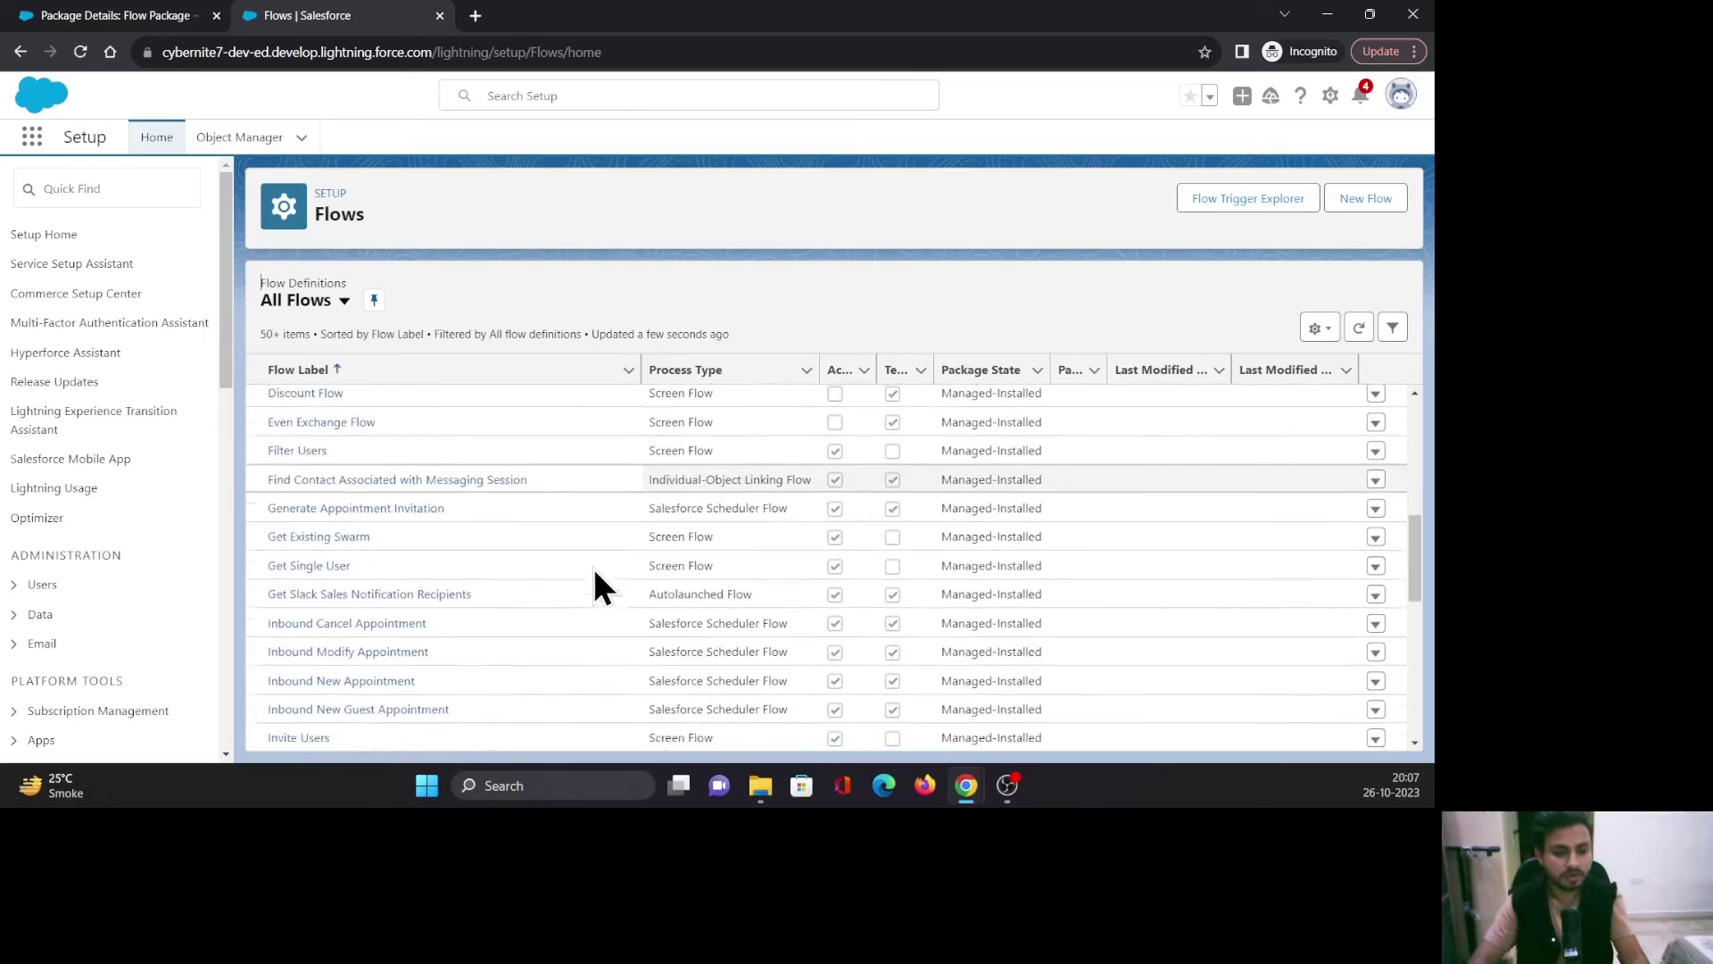
pyautogui.scroll(-8, 595, 571)
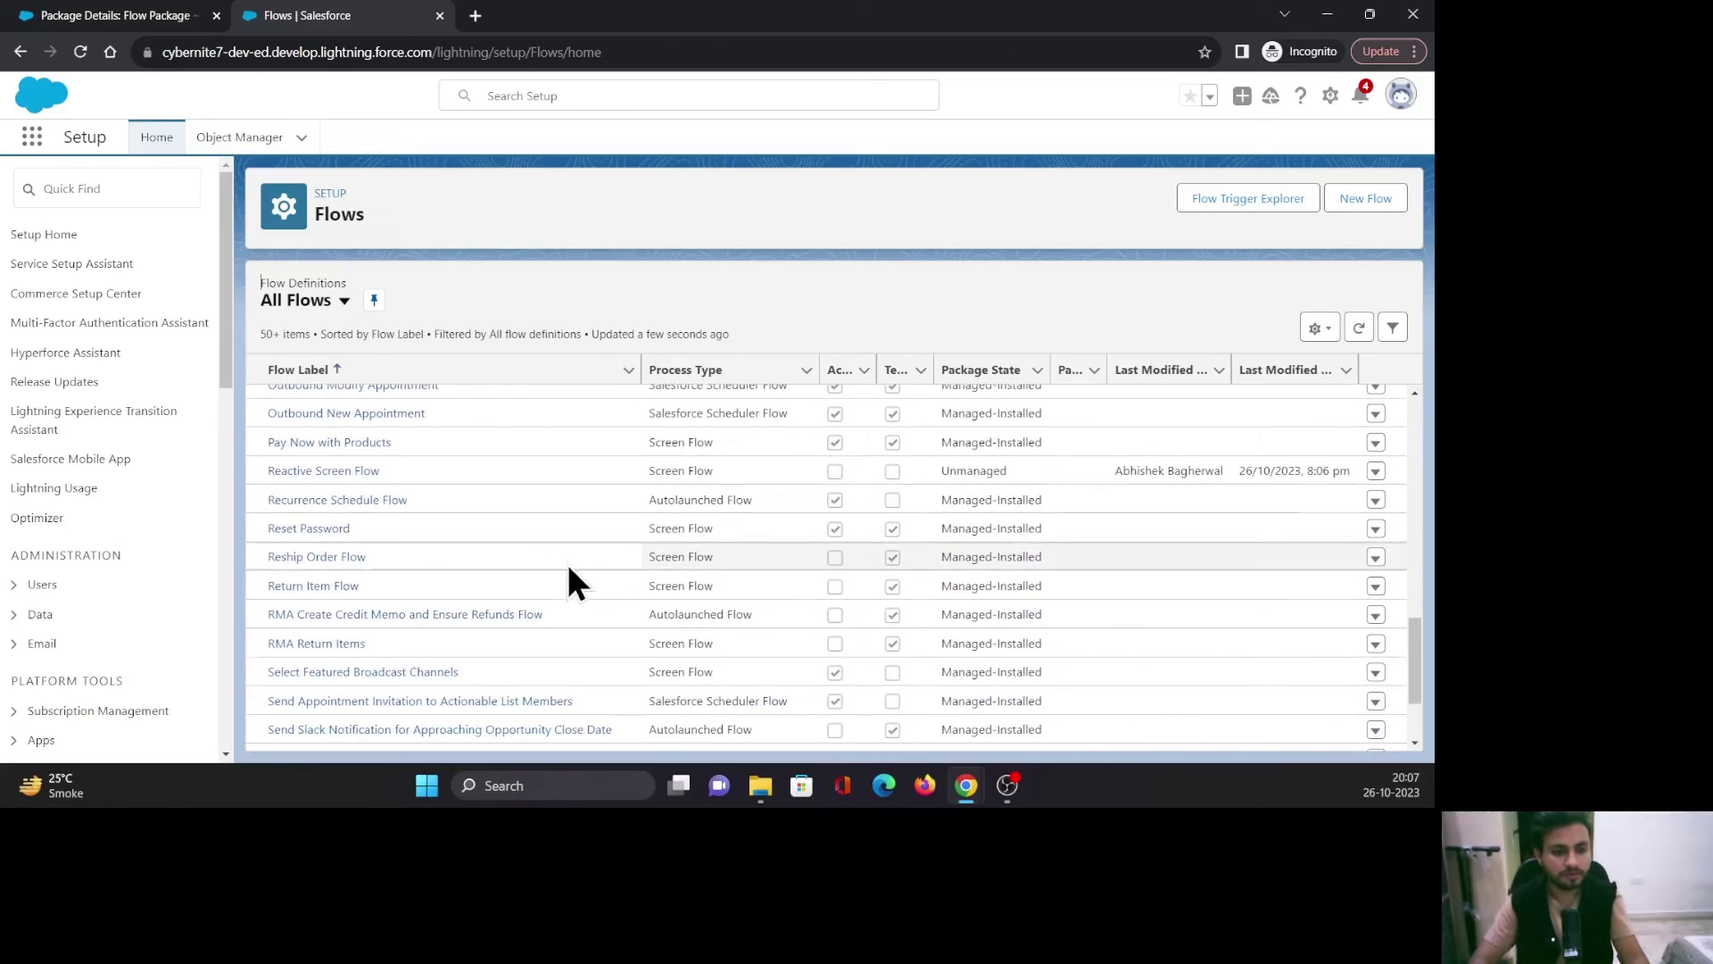
pyautogui.moveTo(266, 470); pyautogui.dragTo(498, 466)
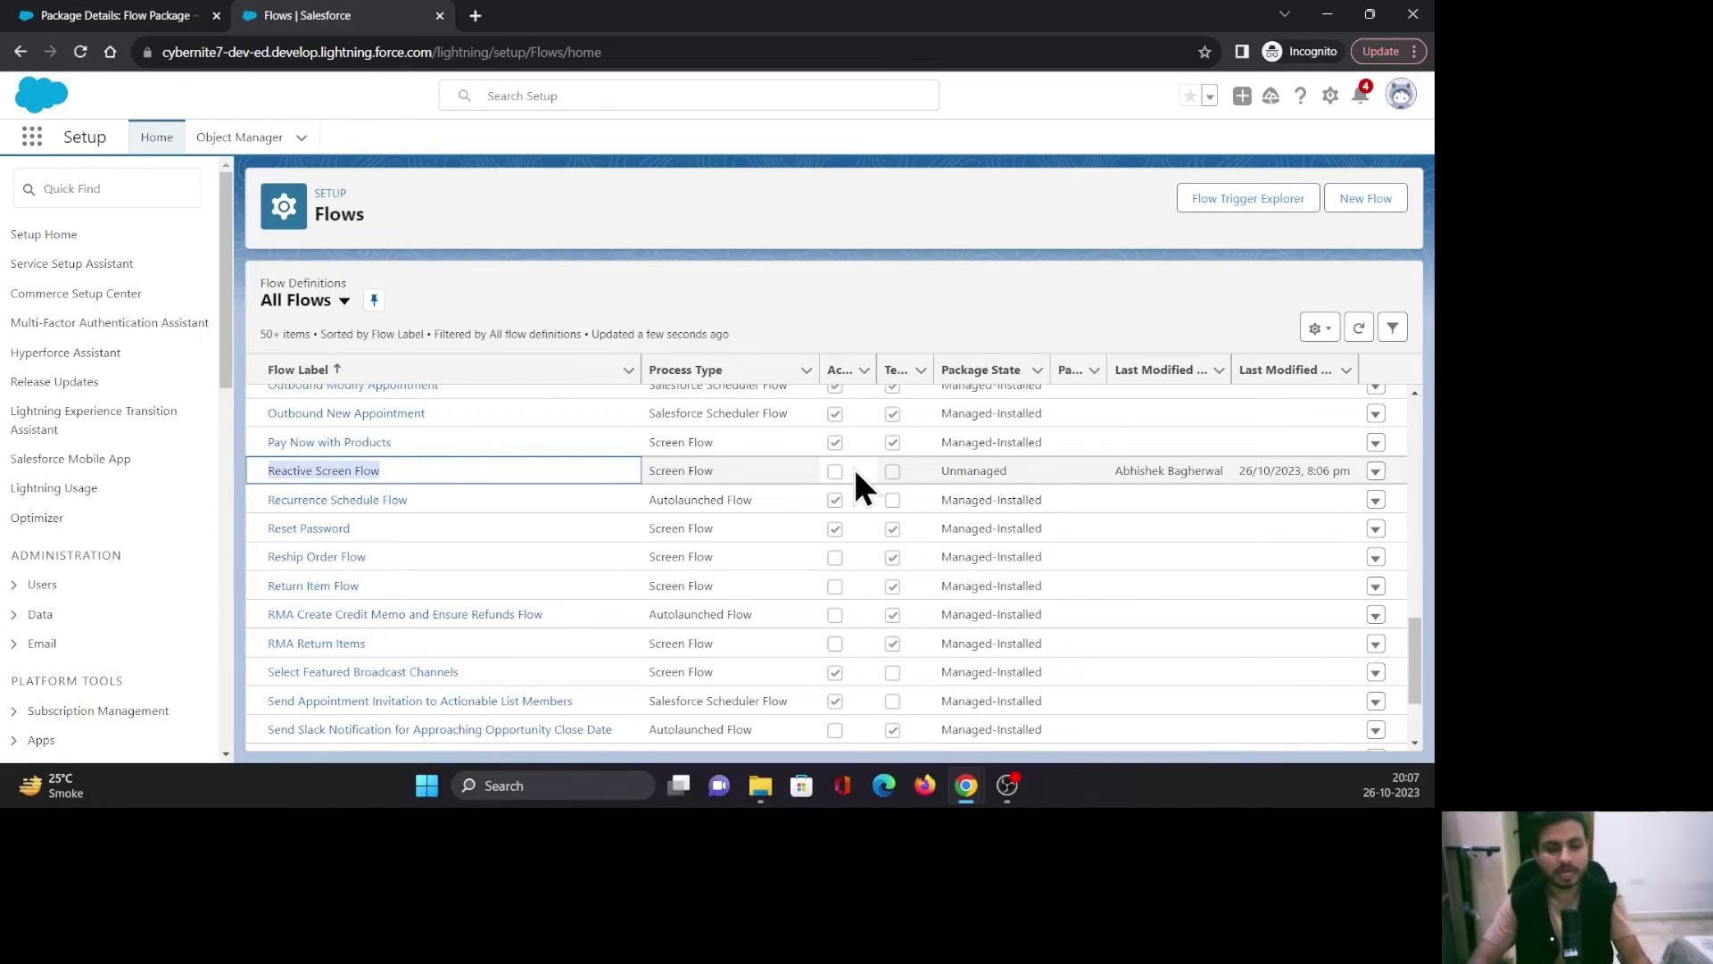
pyautogui.click(594, 247)
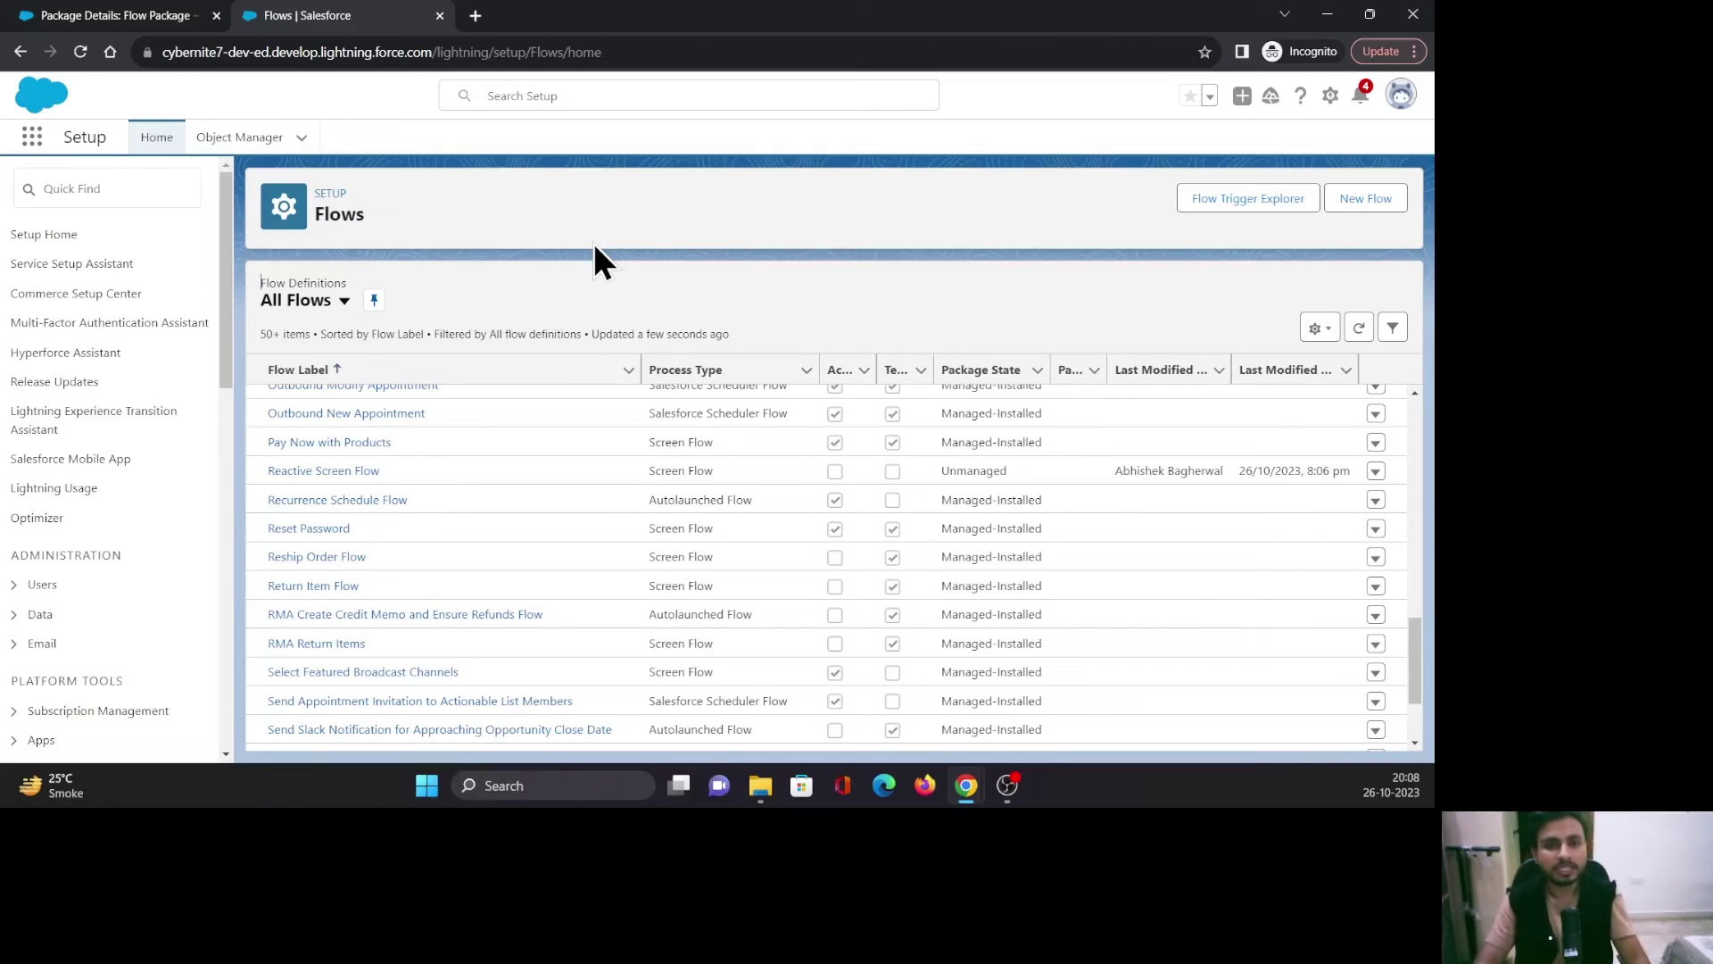
pyautogui.moveTo(968, 787)
pyautogui.click(935, 747)
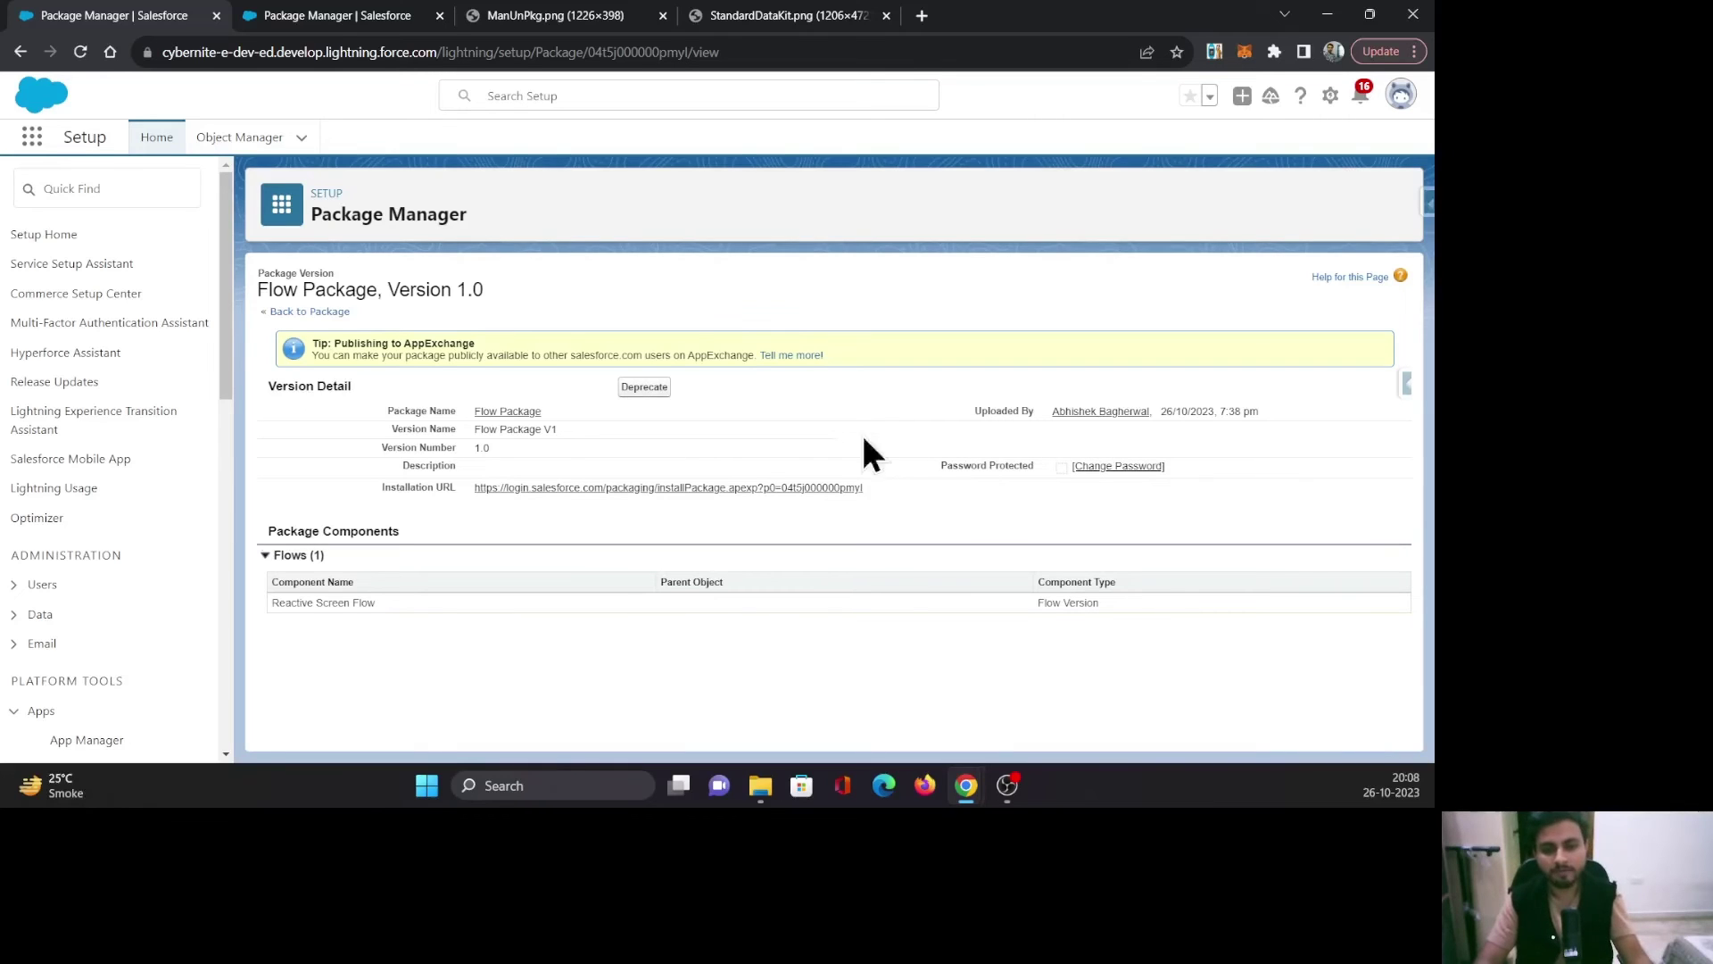
# Open Package Manager, start and cancel a new package, then go back to the target org's Flows list.
pyautogui.click(294, 16)
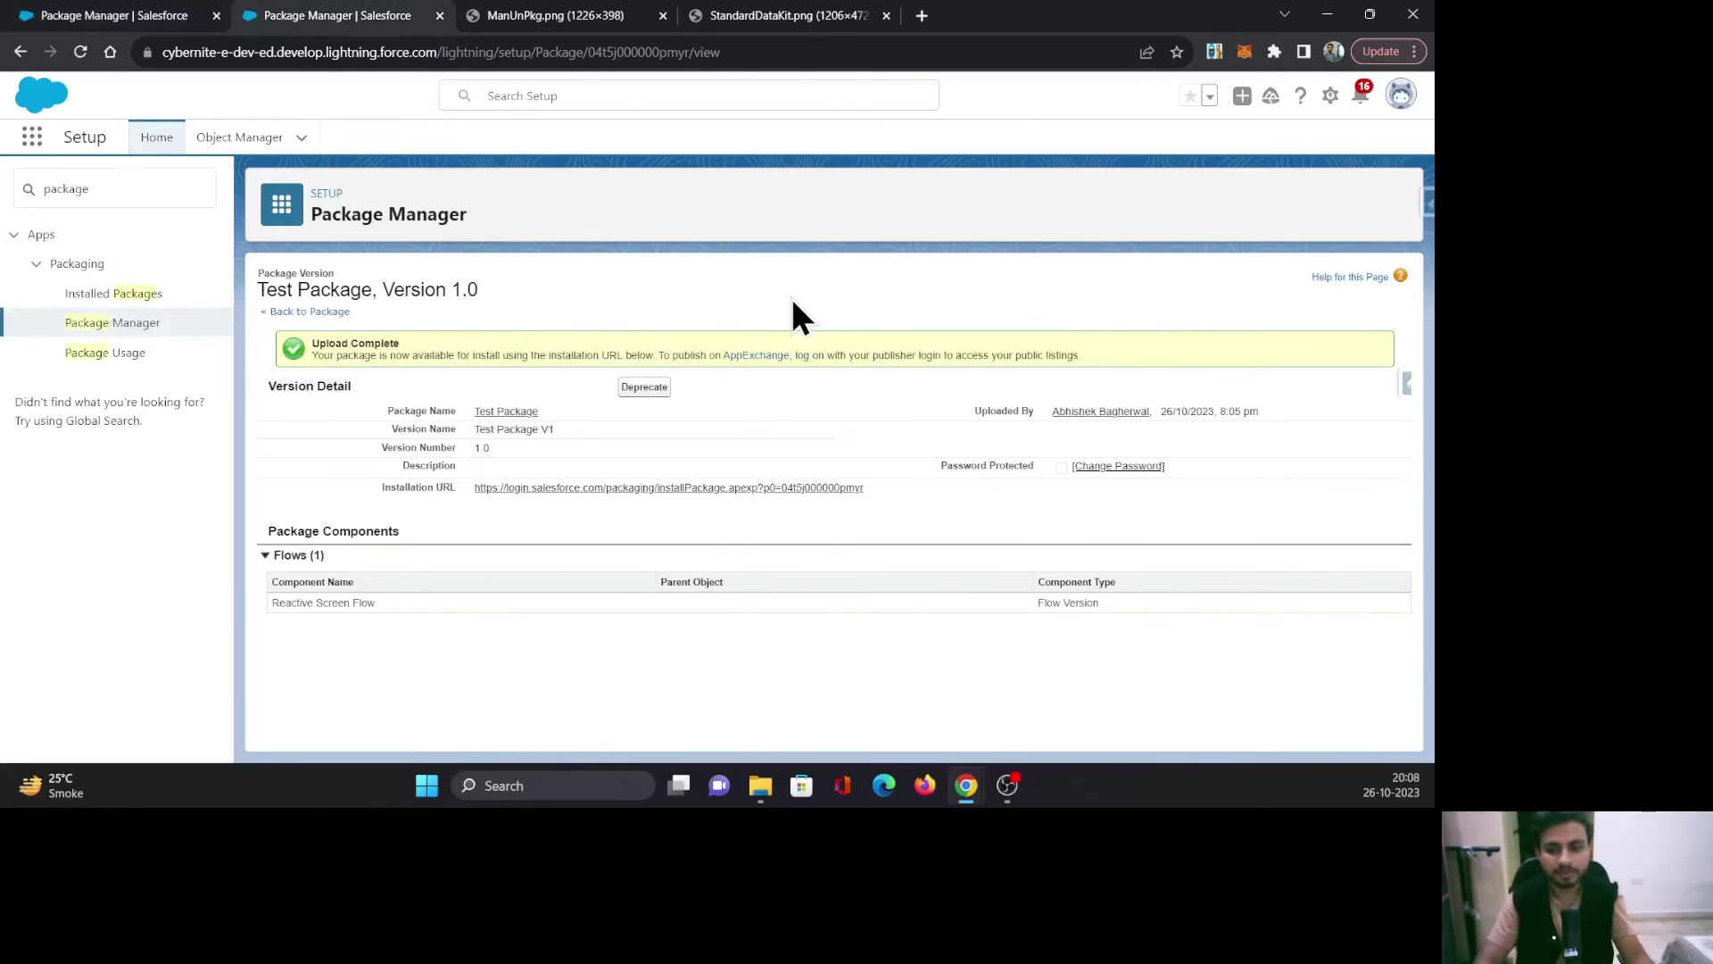
pyautogui.click(125, 325)
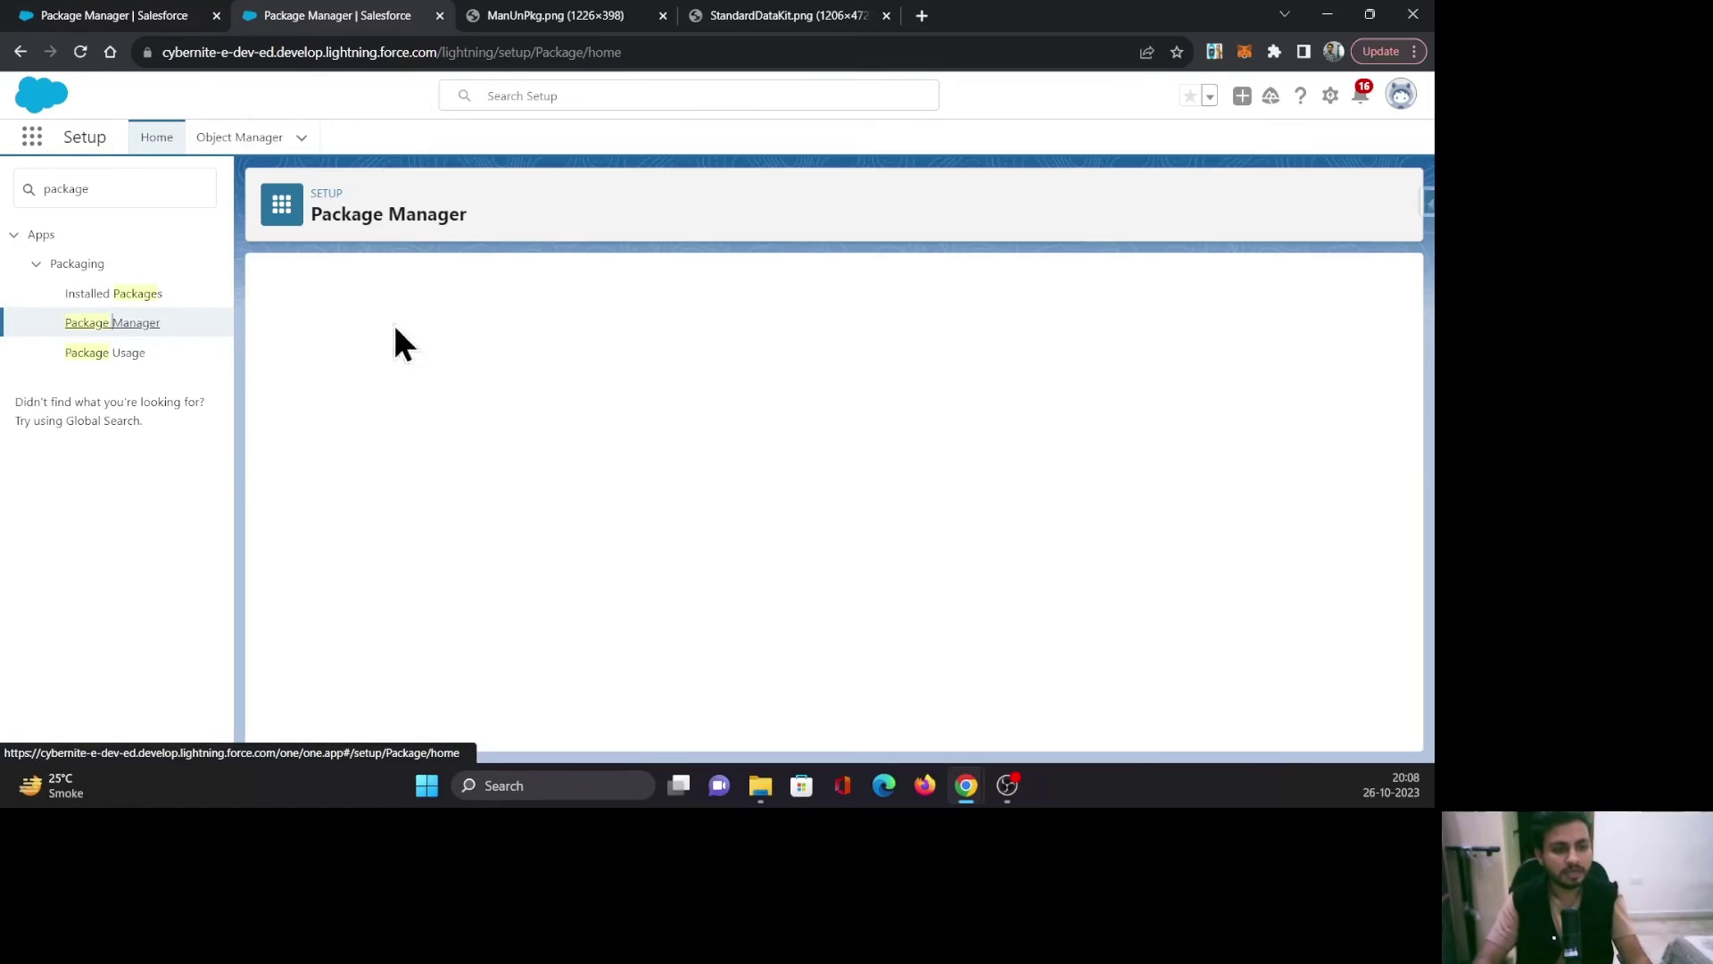
pyautogui.scroll(-1, 661, 655)
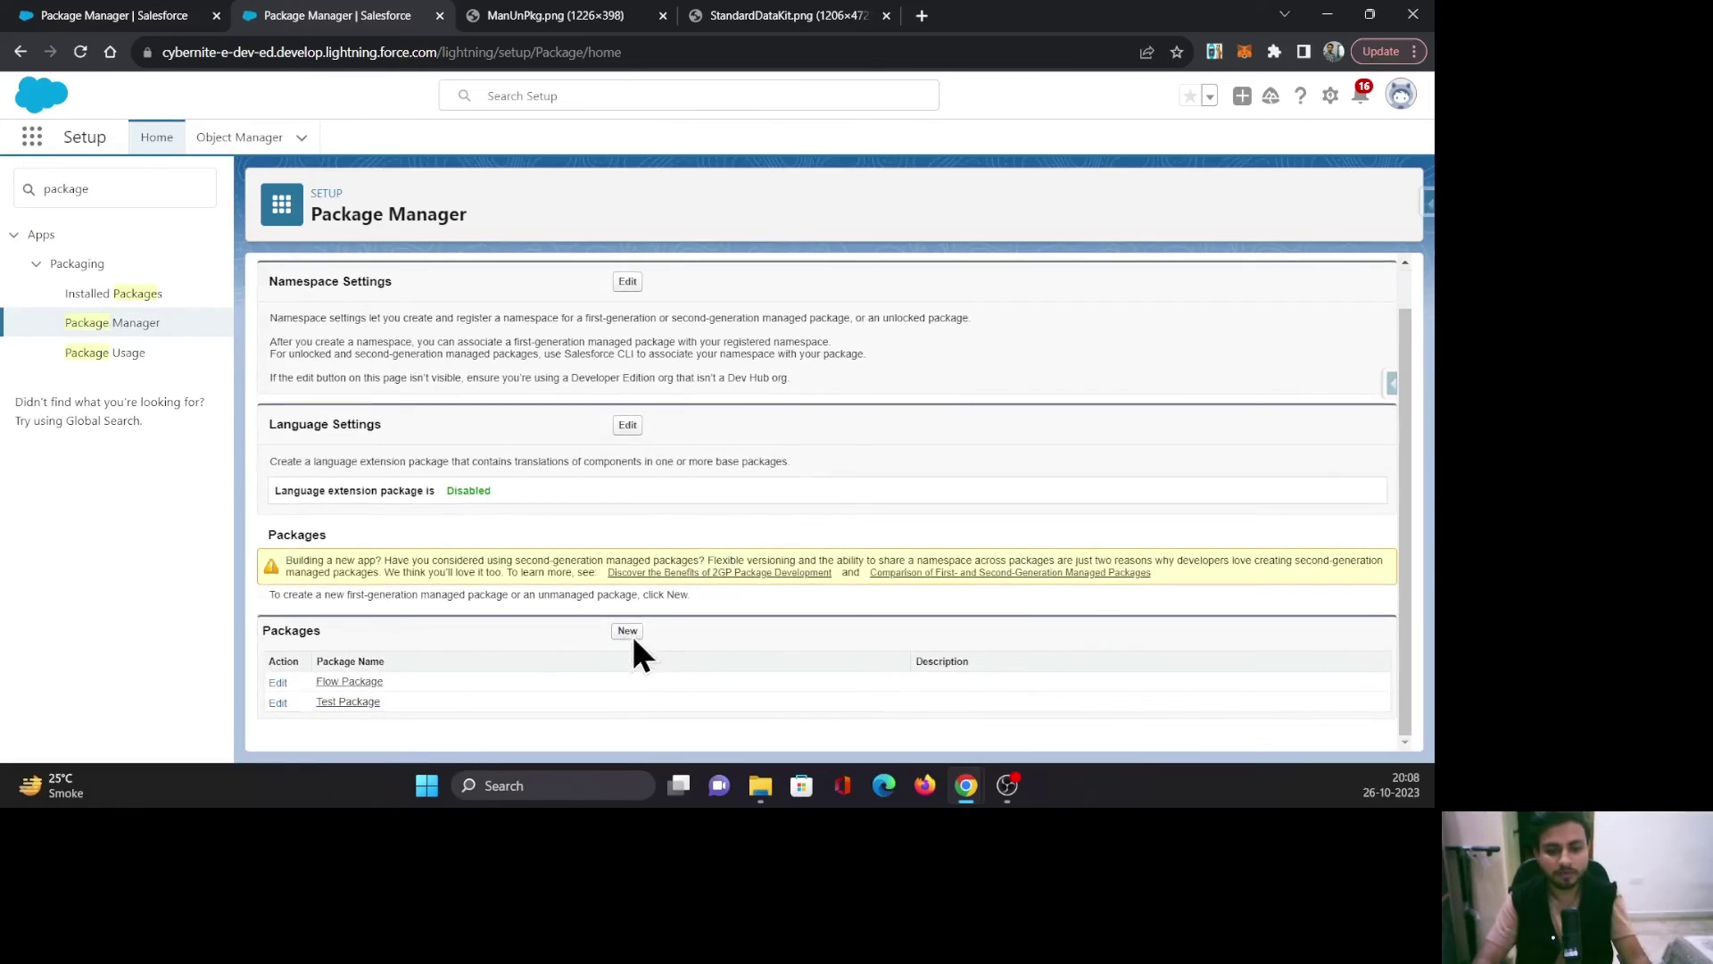
pyautogui.click(628, 632)
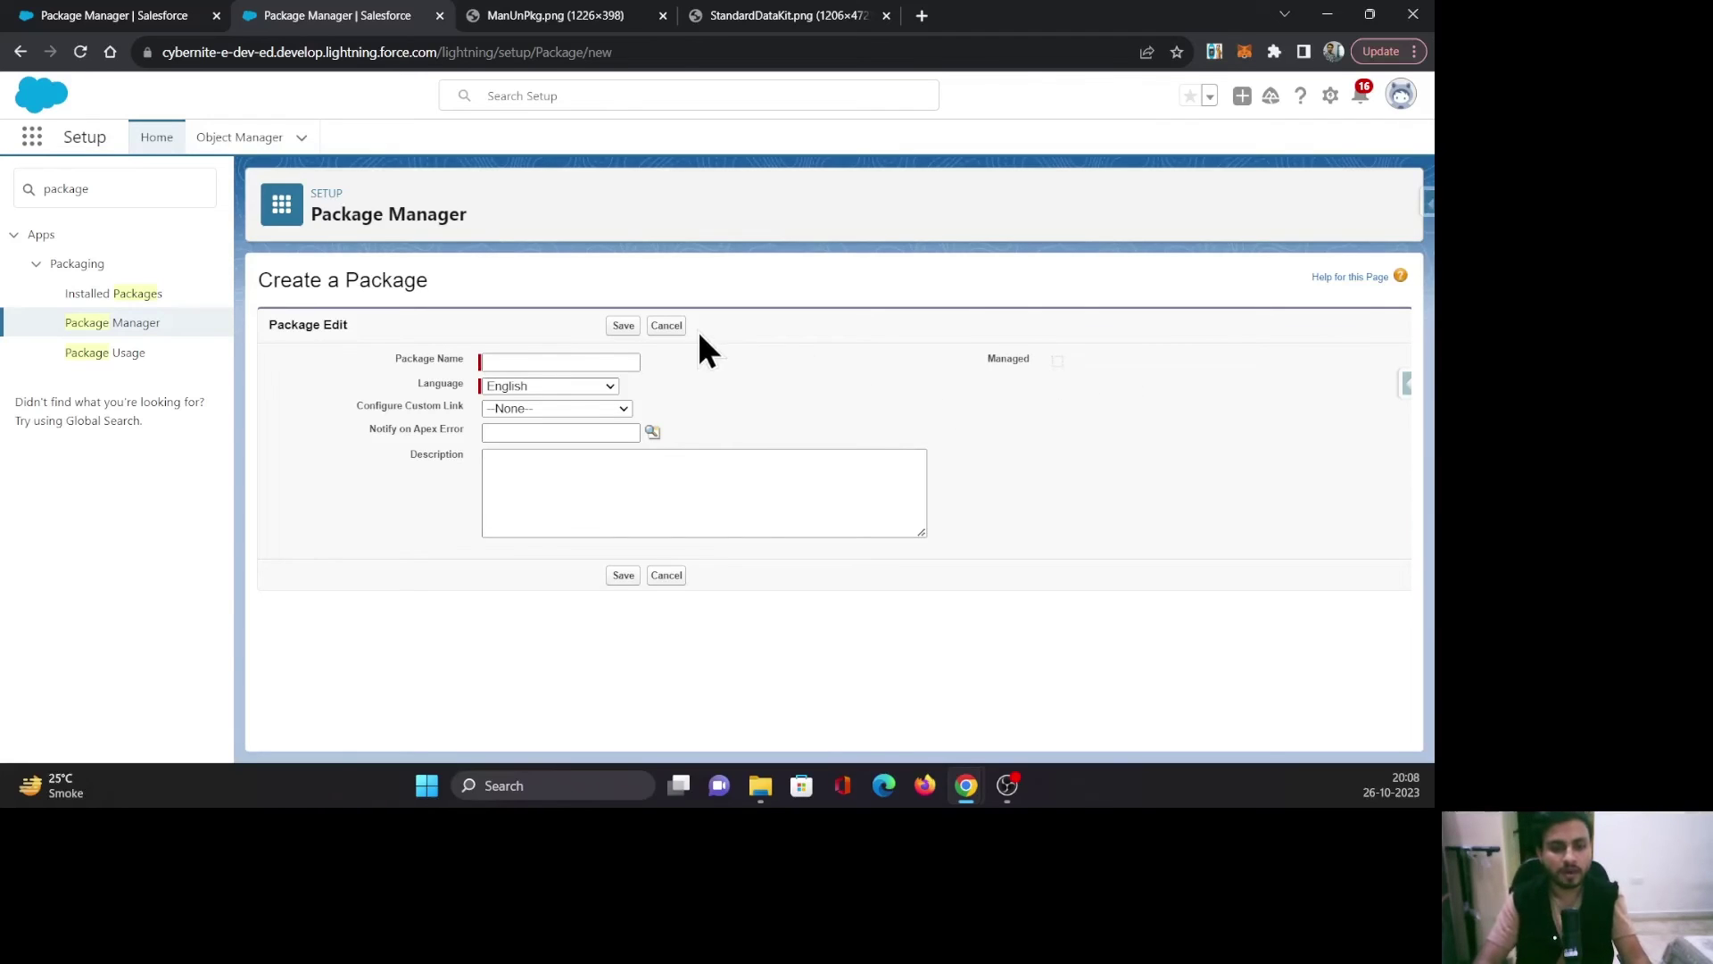
pyautogui.click(667, 327)
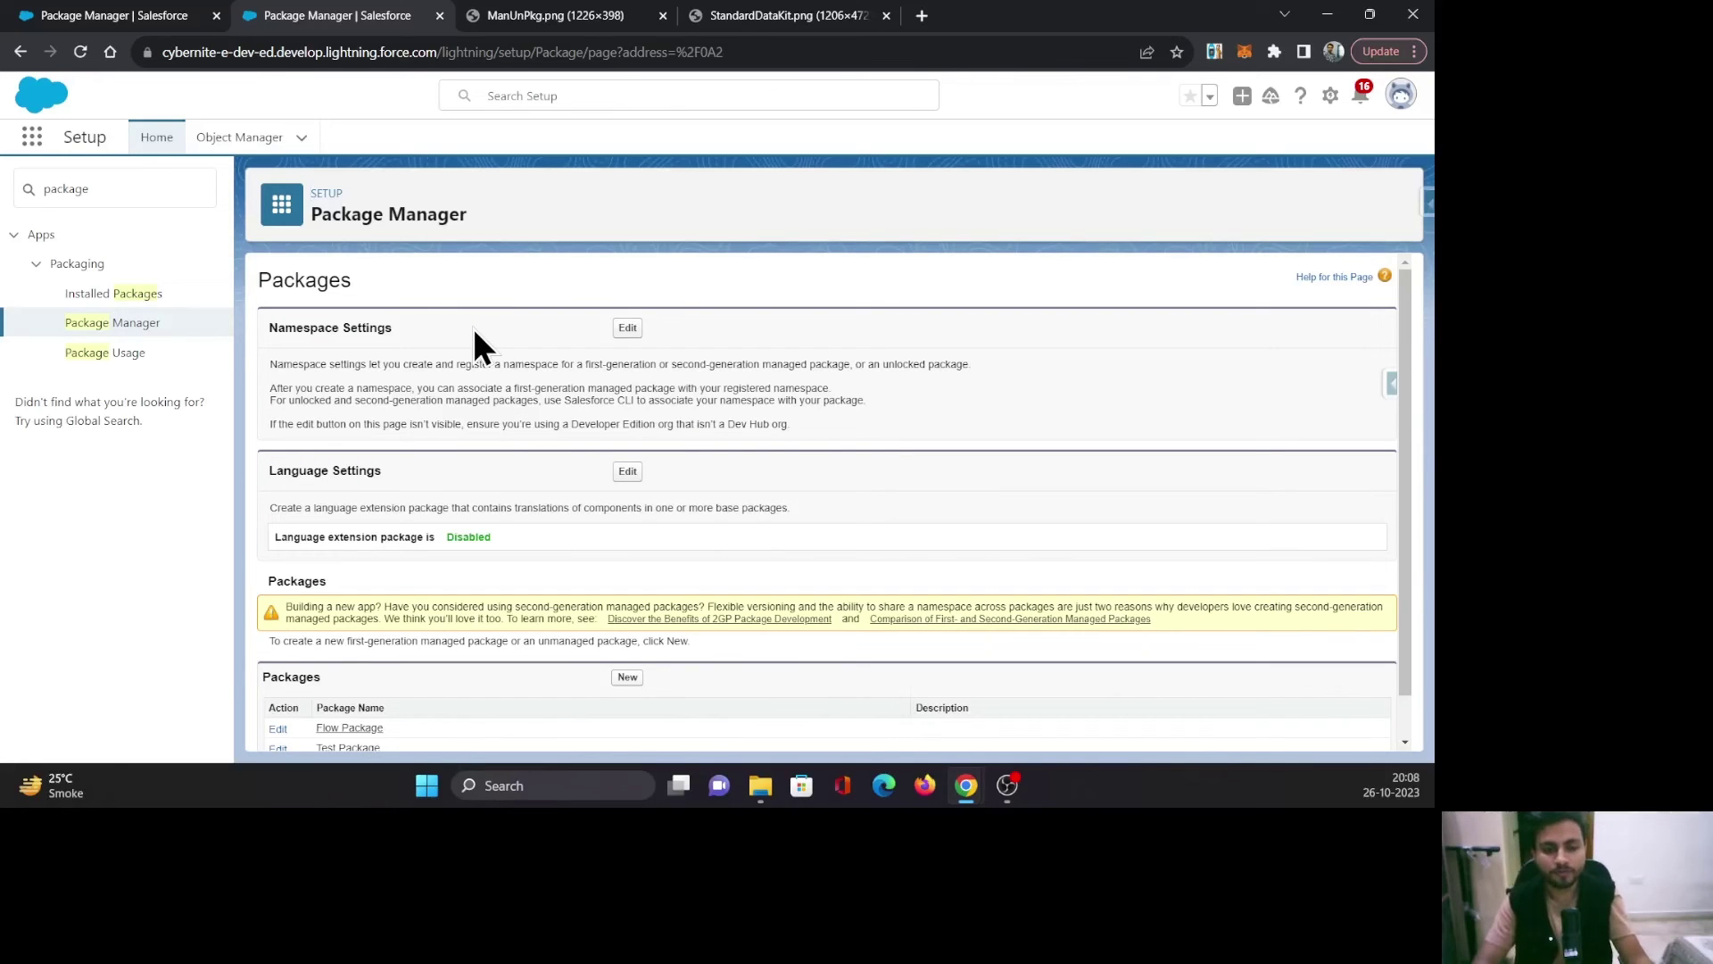
pyautogui.moveTo(966, 785)
pyautogui.click(1066, 692)
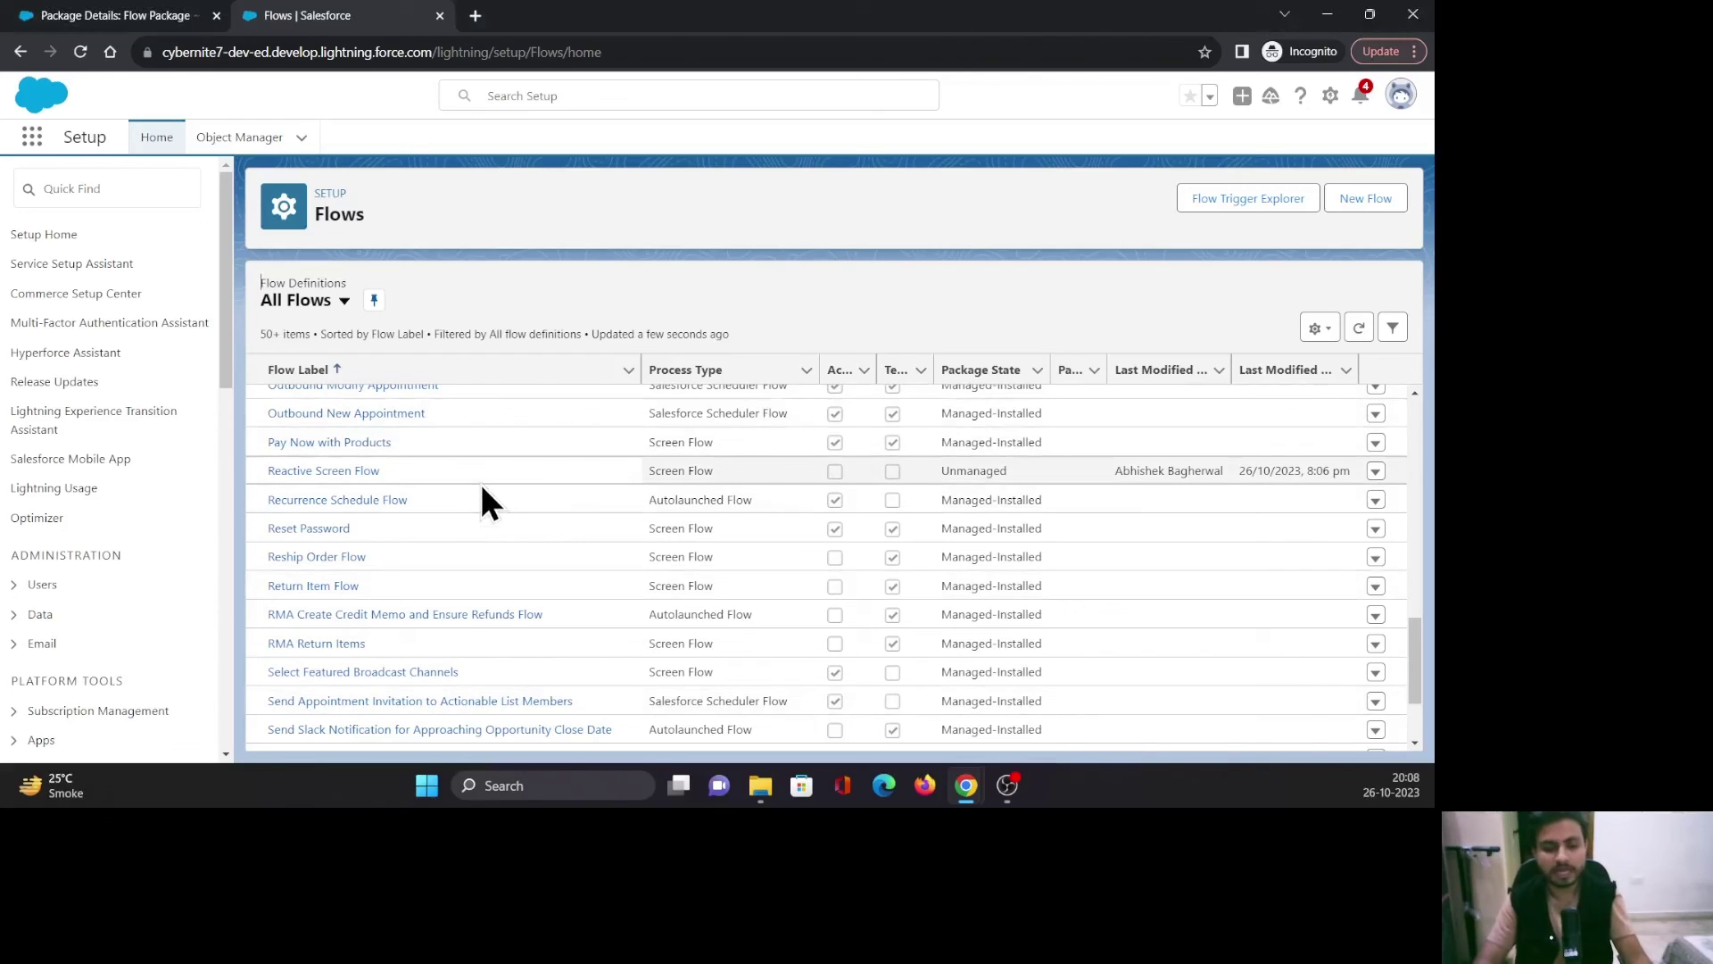
pyautogui.click(130, 9)
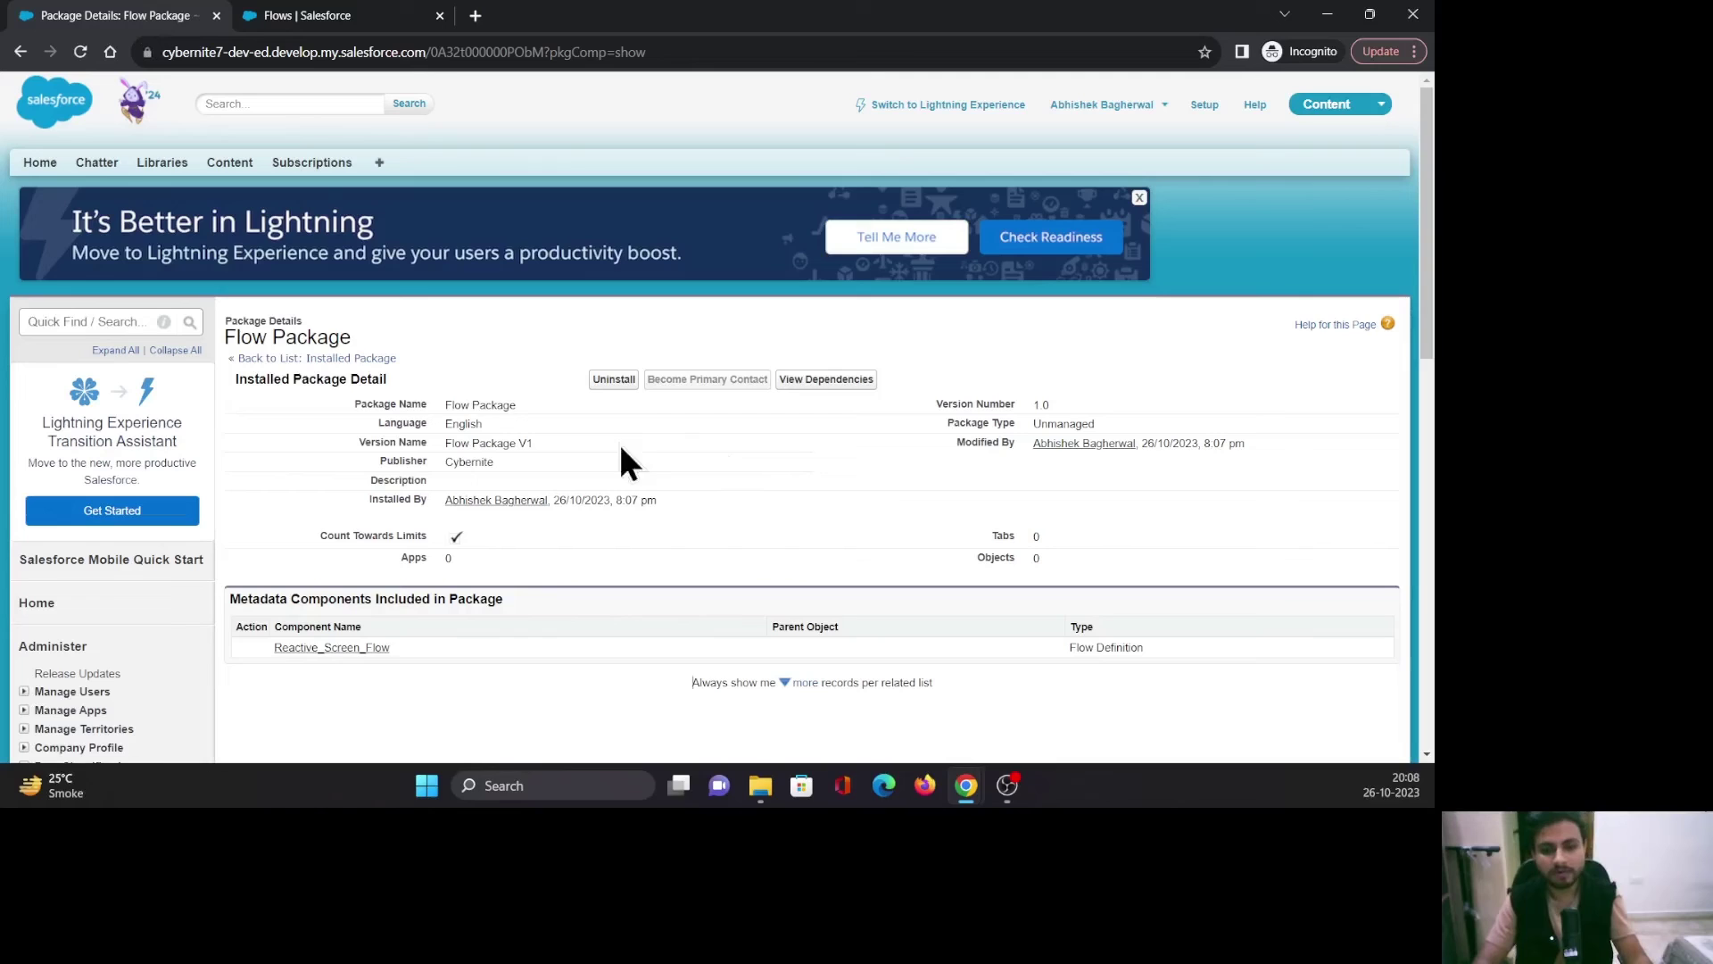
pyautogui.click(304, 358)
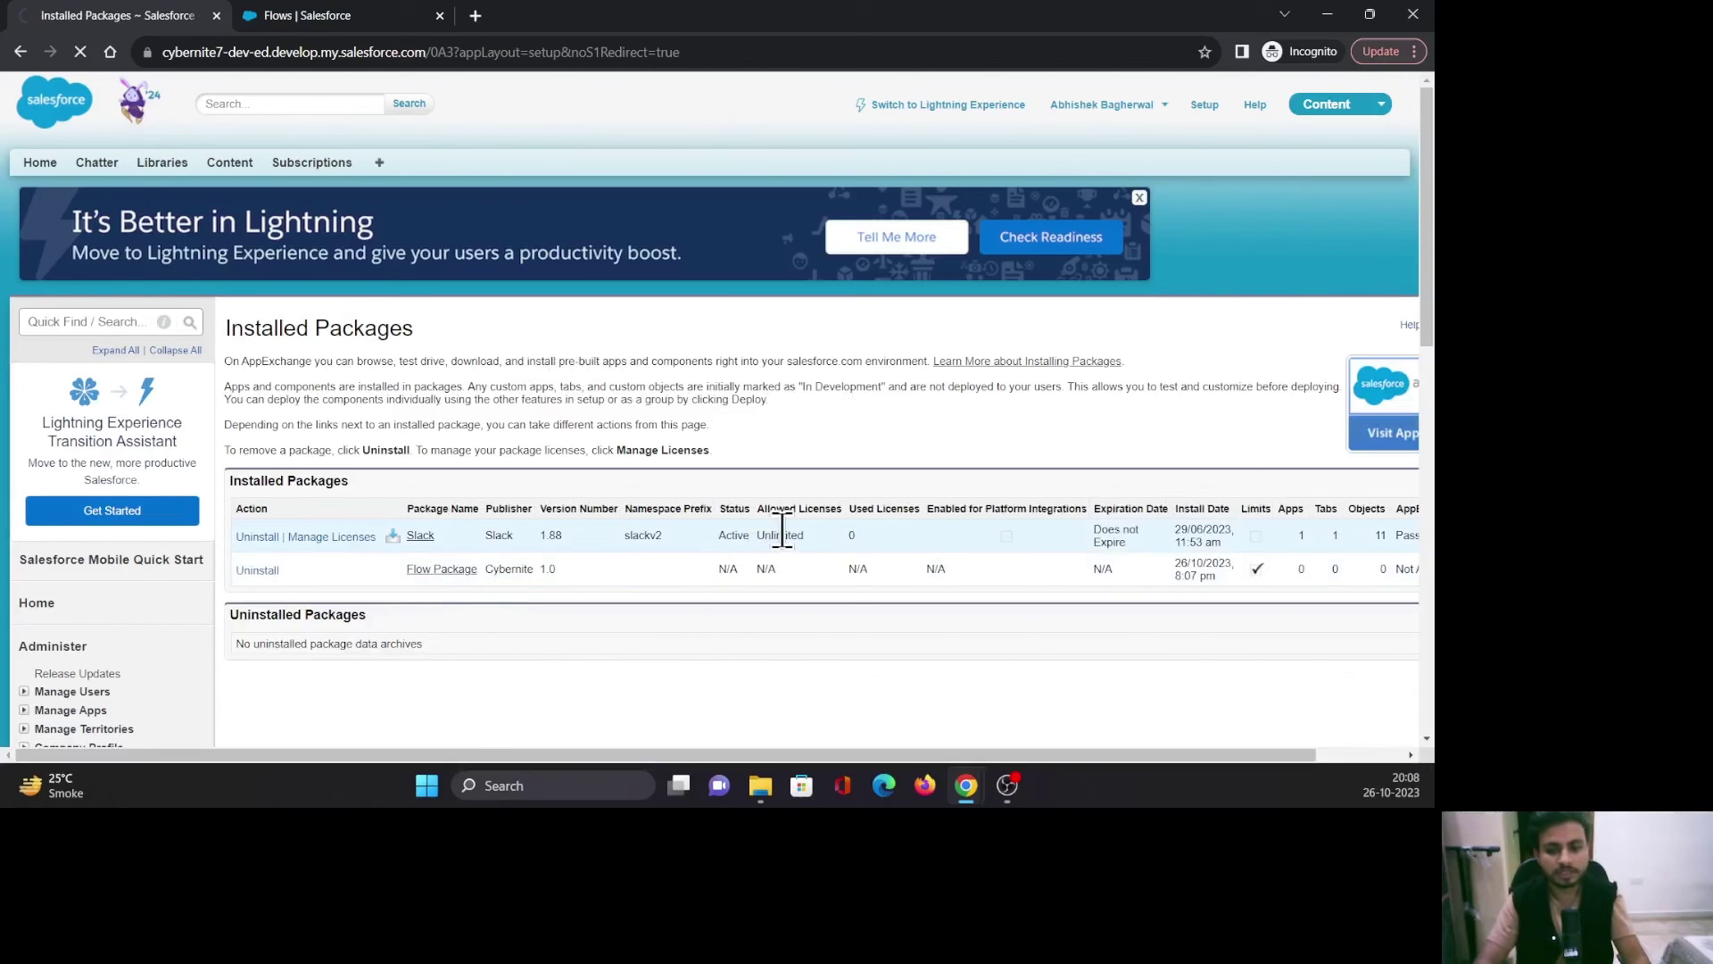
pyautogui.hotkey('alt', 'Left')
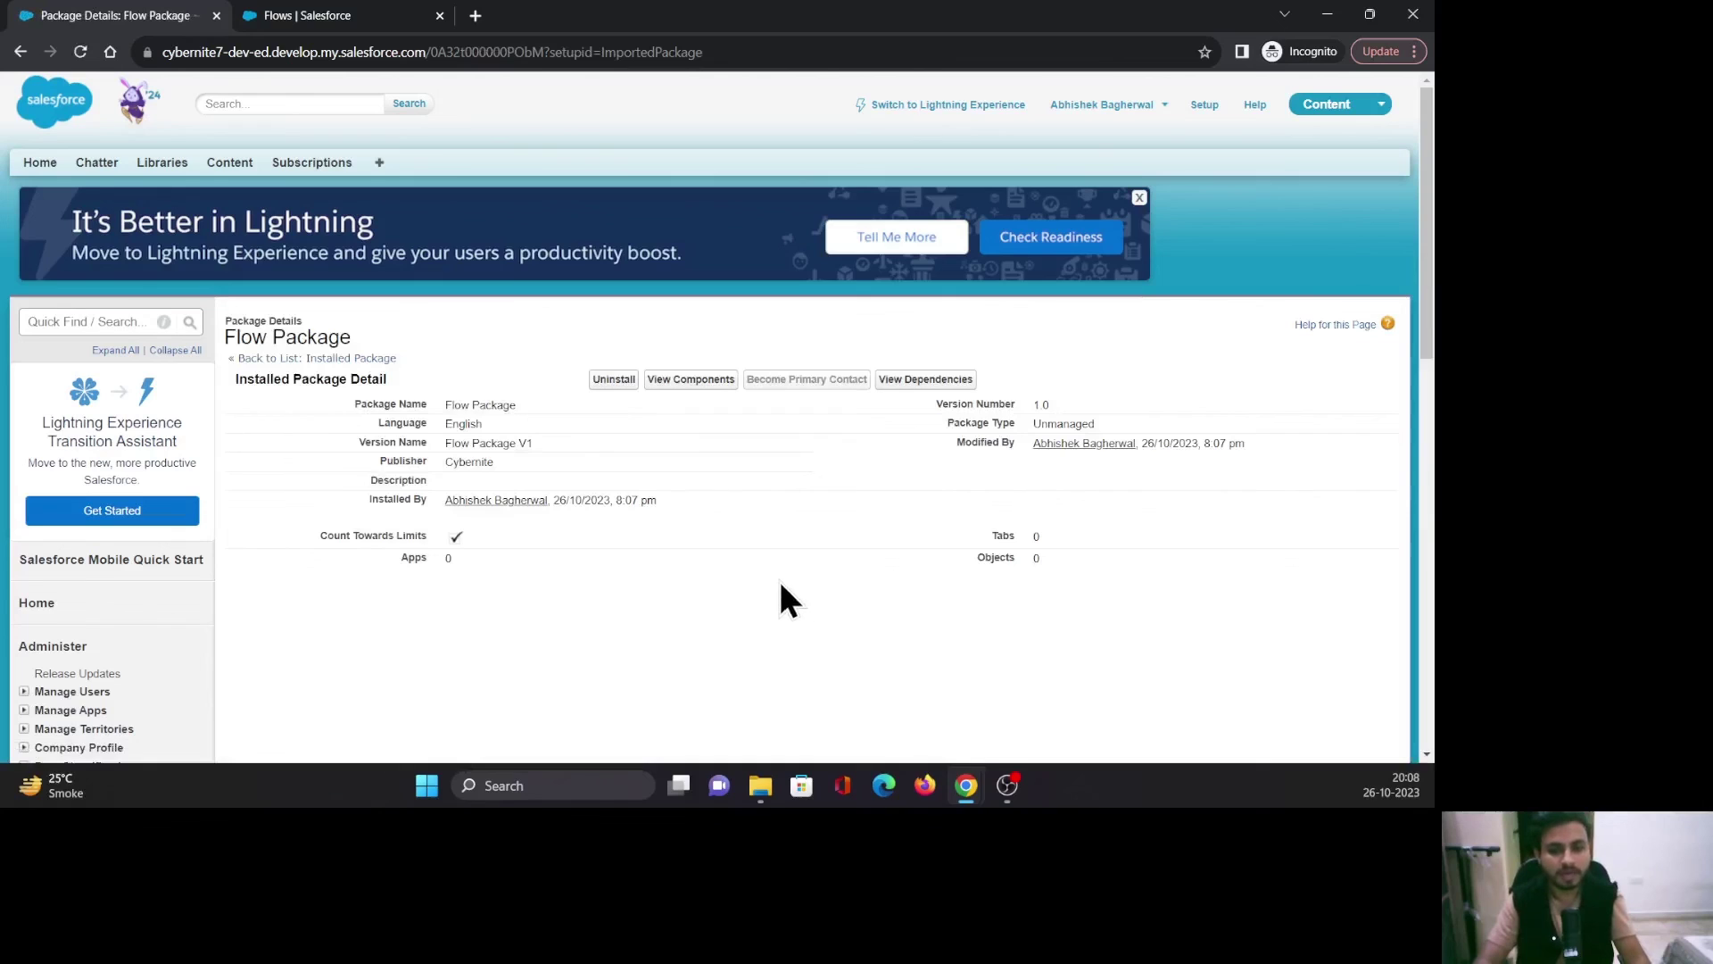
pyautogui.moveTo(1104, 423); pyautogui.dragTo(942, 429)
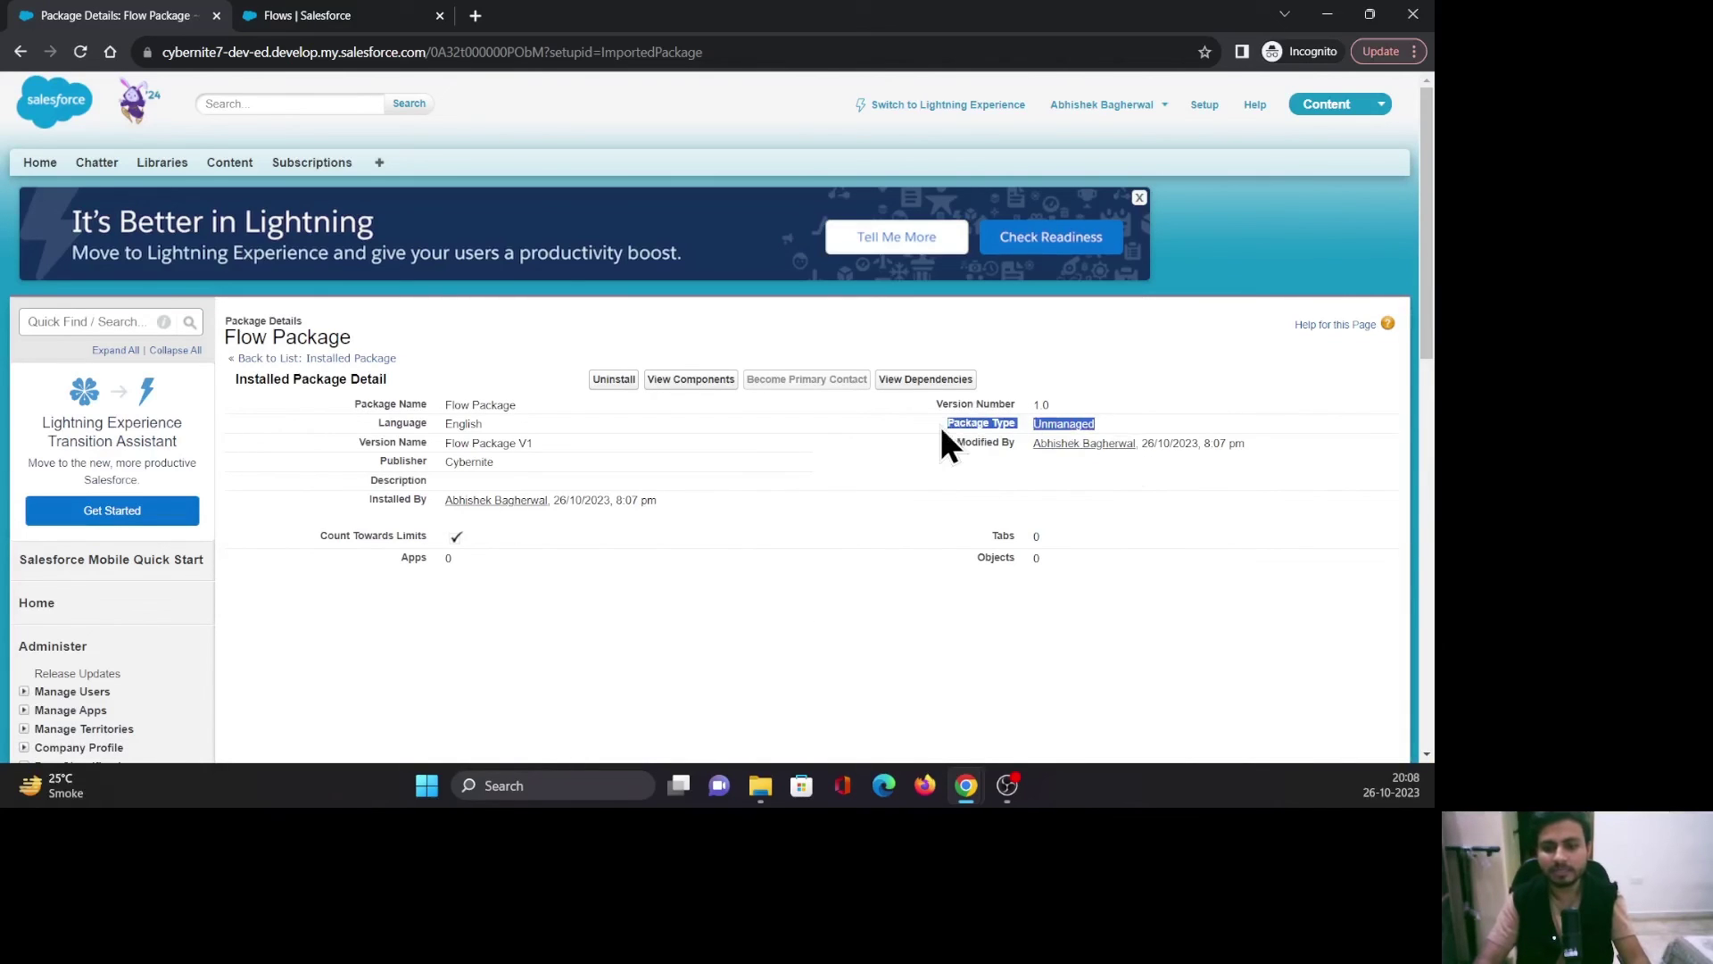
pyautogui.click(538, 339)
pyautogui.click(312, 11)
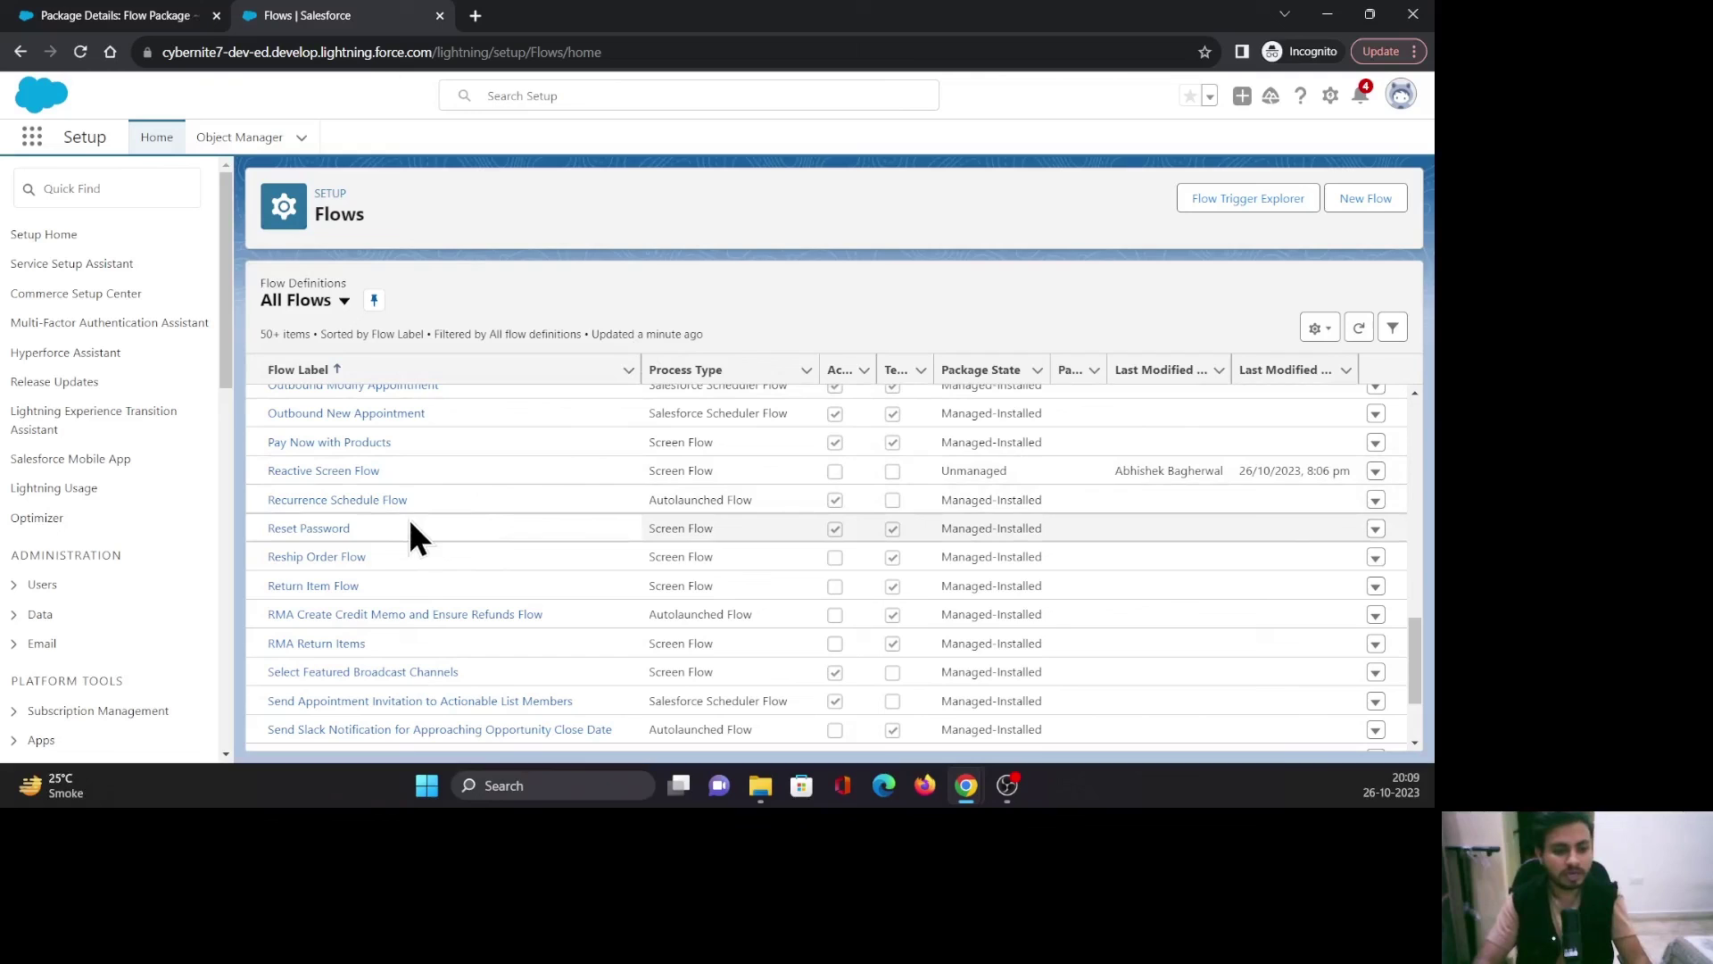
# In Reactive Screen Flow, set Get Accounts to 'Only the first record' and save, accepting one warning.
pyautogui.click(392, 472)
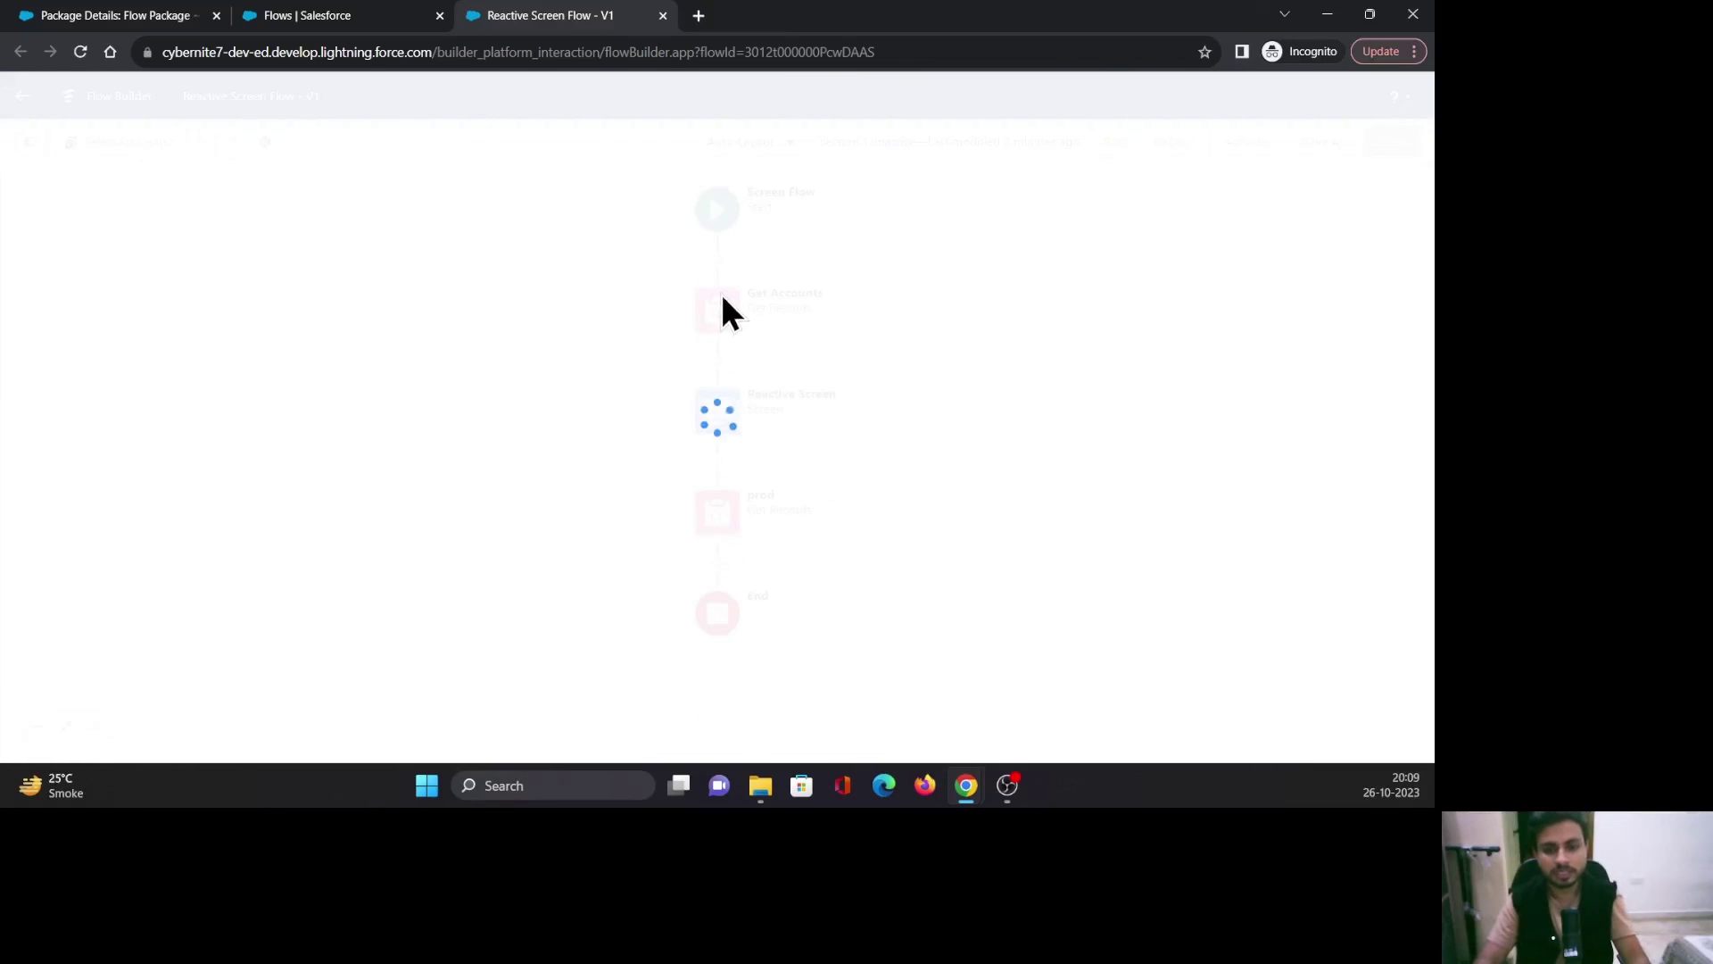
pyautogui.click(721, 294)
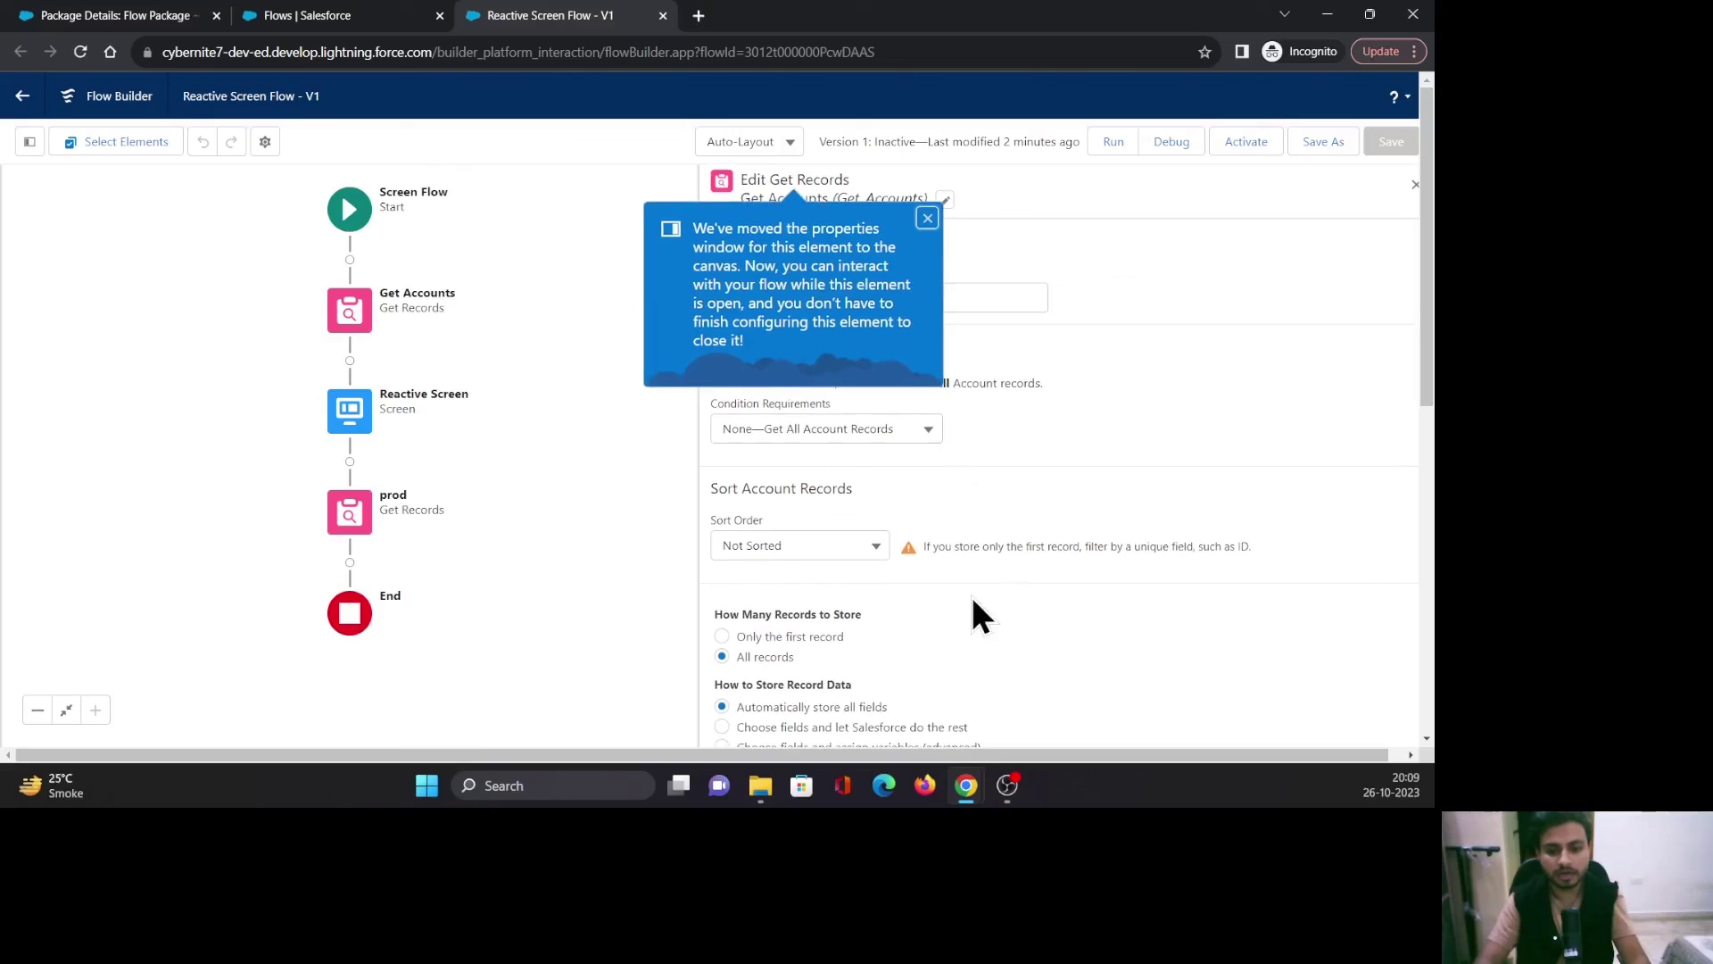
pyautogui.click(723, 636)
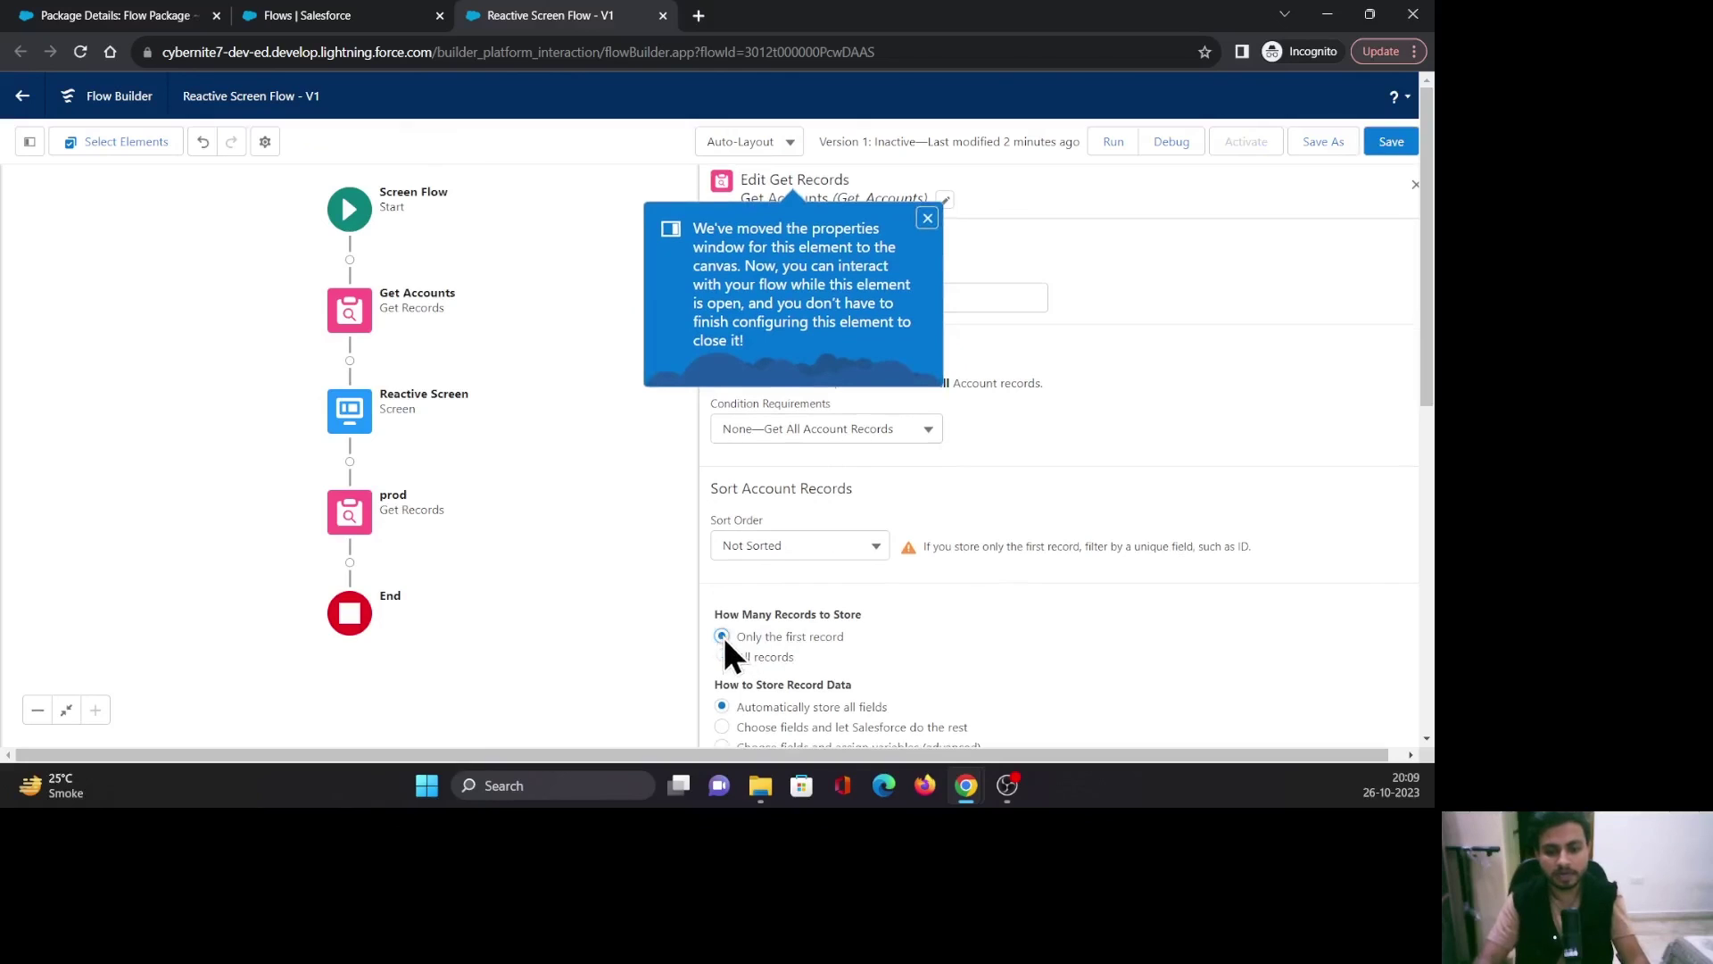
pyautogui.click(927, 218)
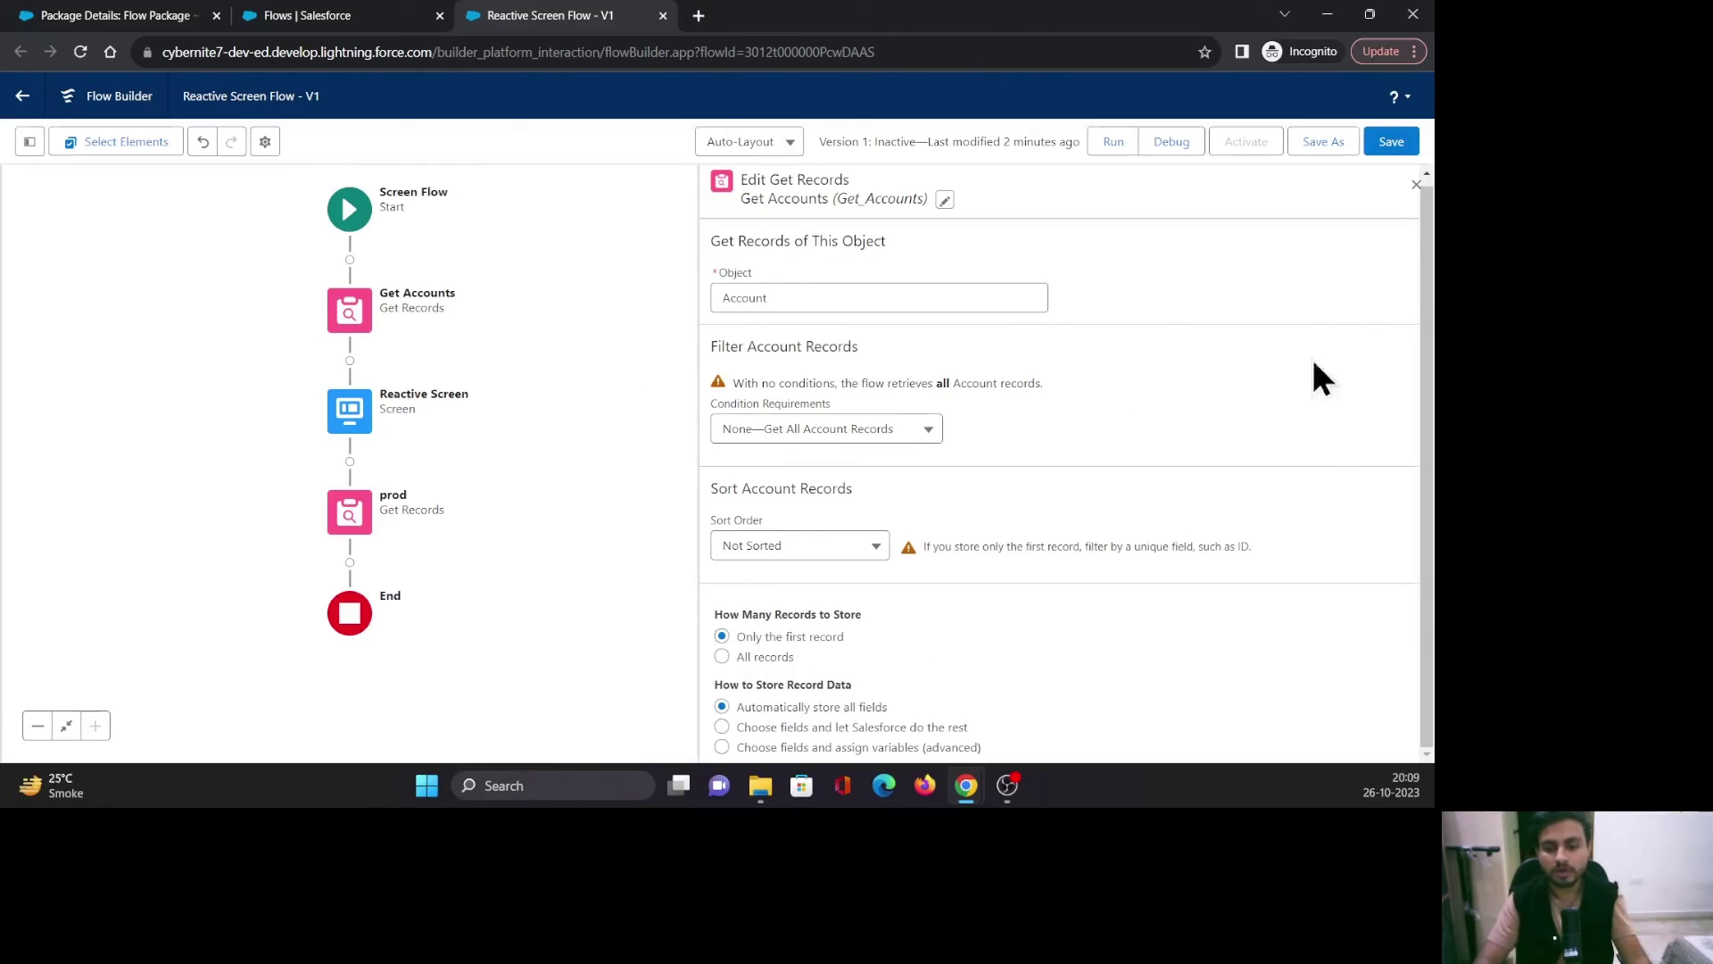
pyautogui.click(1392, 143)
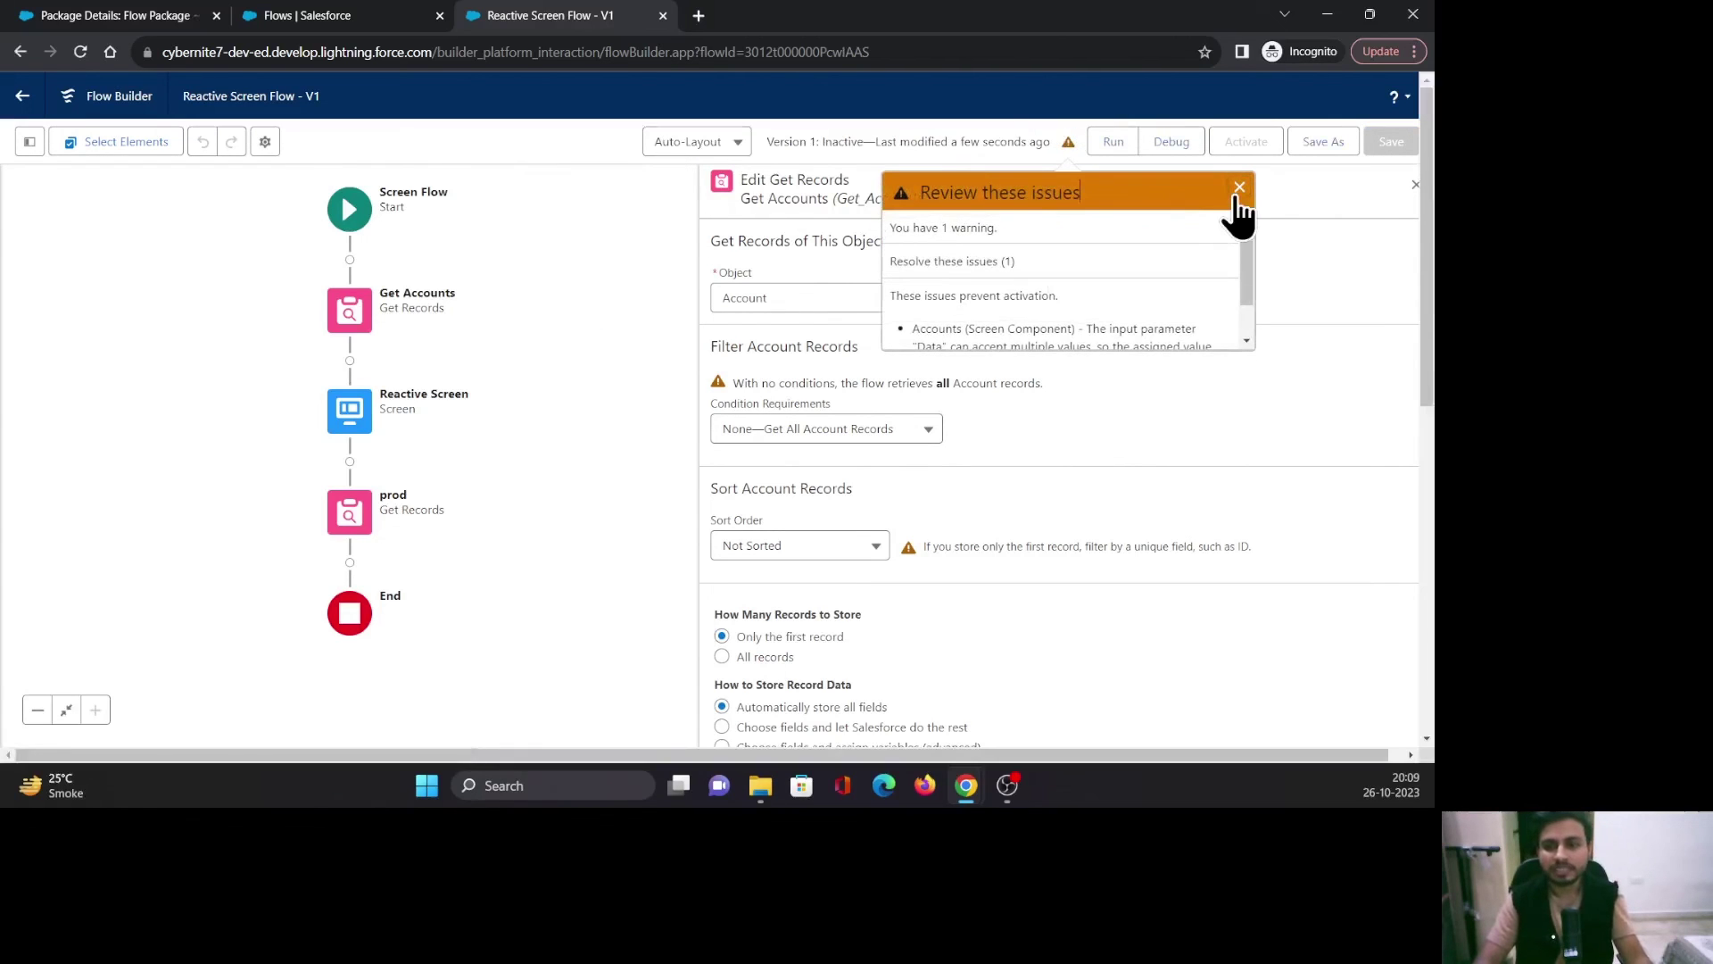
pyautogui.click(1239, 187)
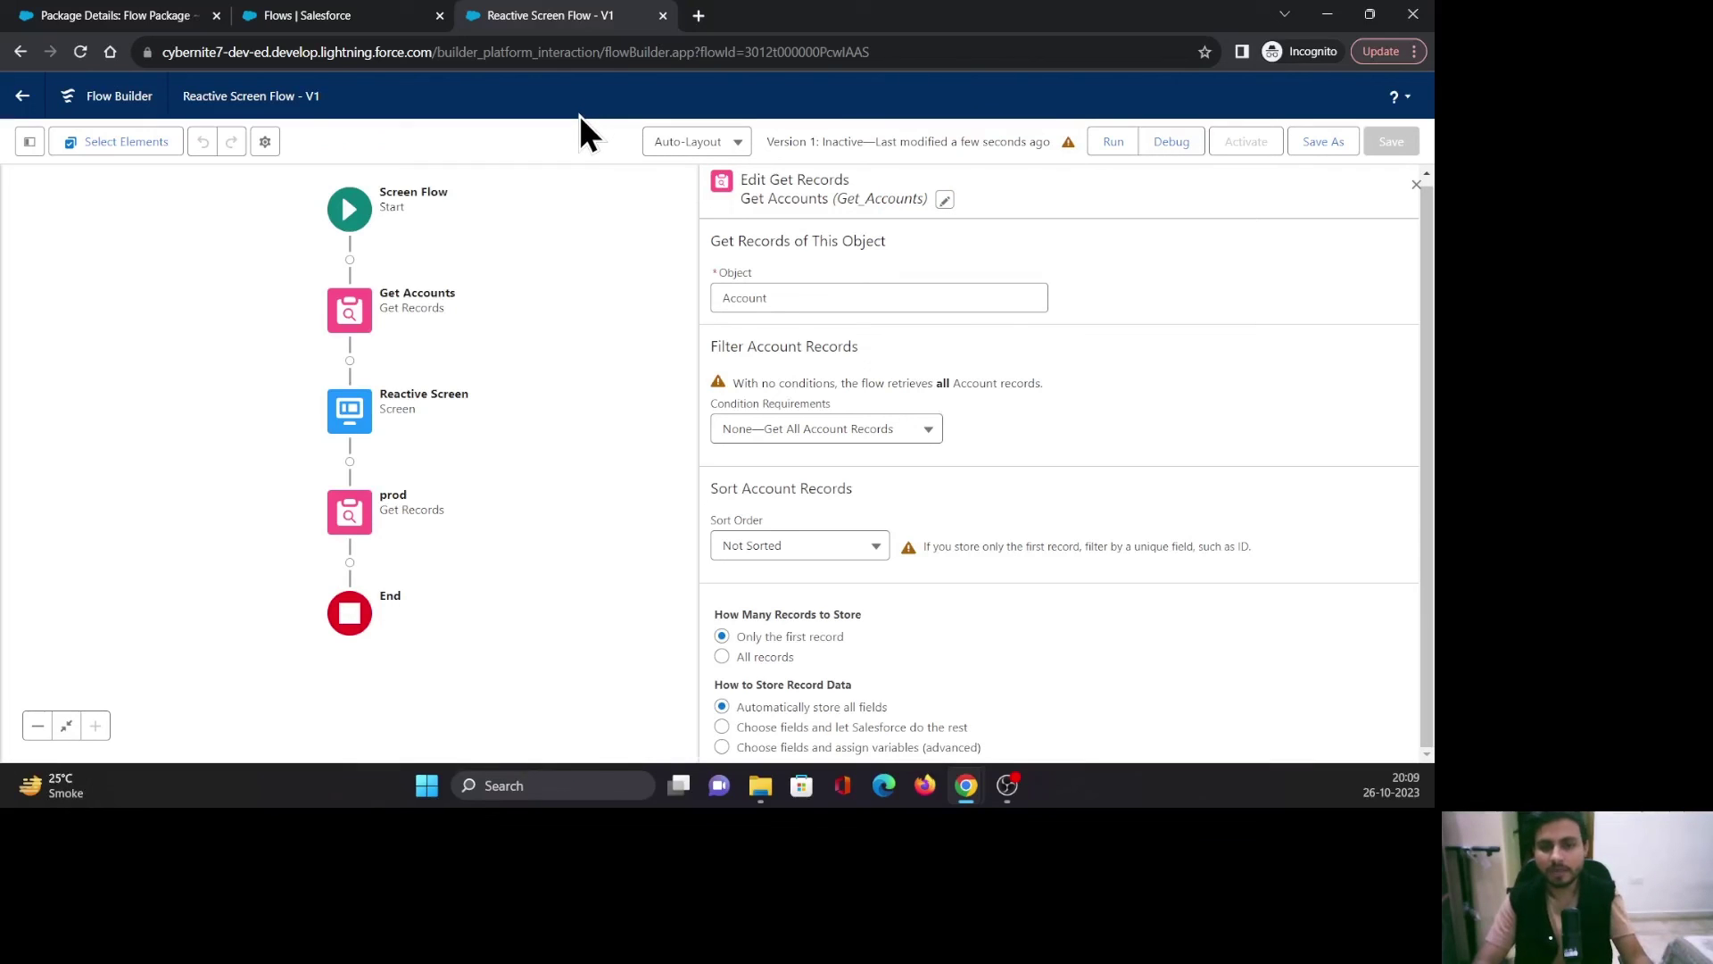